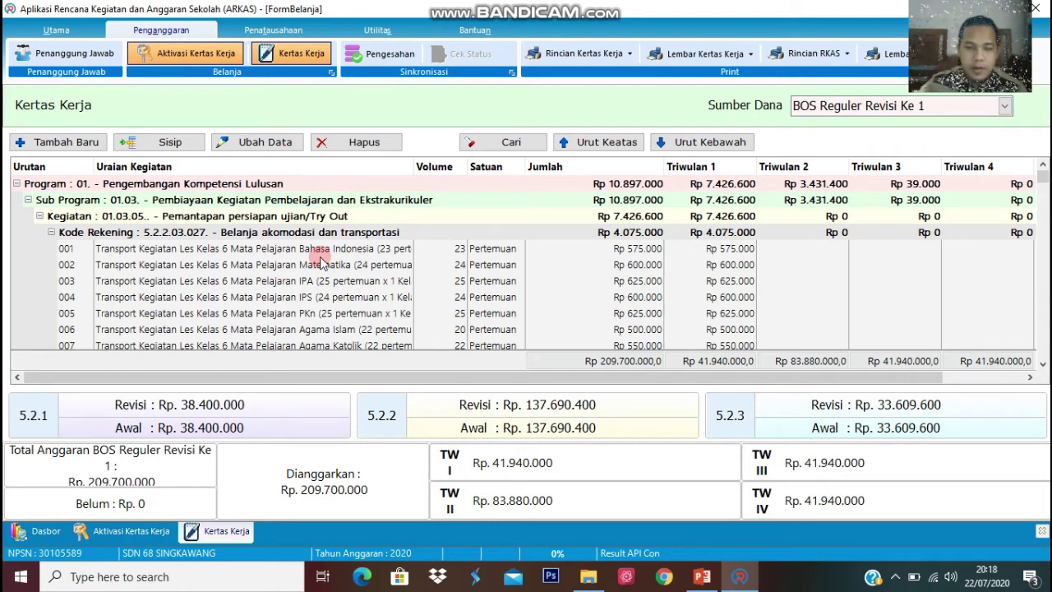
Open the details of item 002, Transport Kegiatan Les Kelas 6 Mata Pelajaran Matematika, to view its budget breakdown, and close them.
{"action": "left_click", "coordinate": [321, 262]}
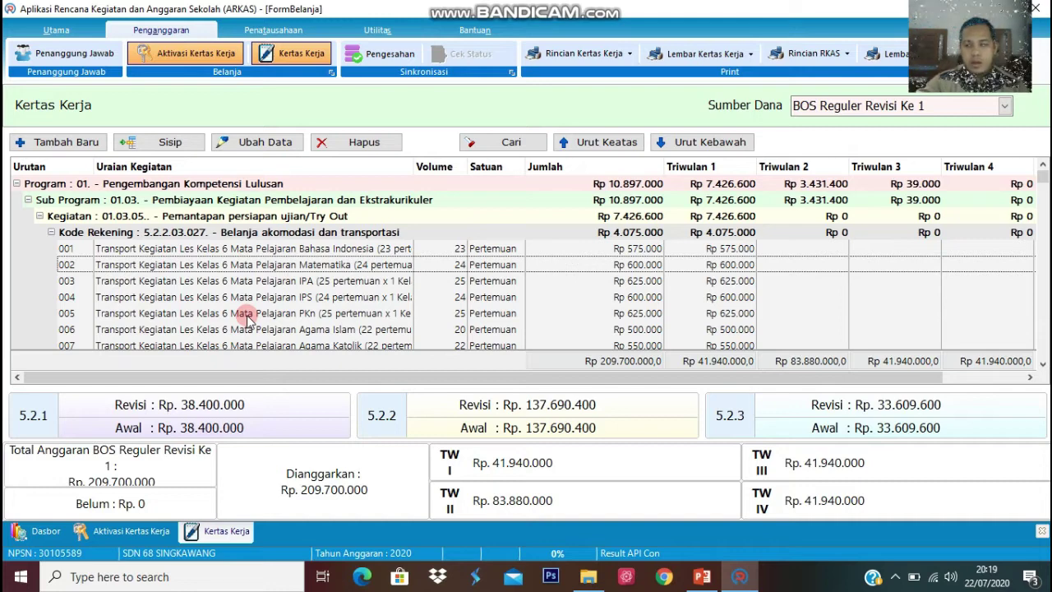
{"action": "double_click", "coordinate": [248, 258]}
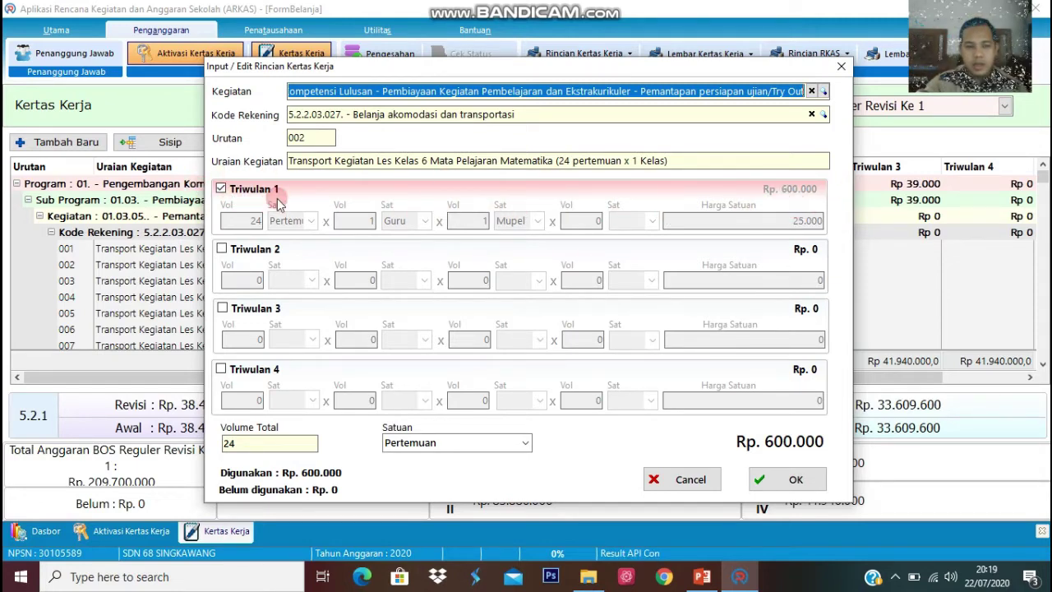
{"action": "left_click", "coordinate": [844, 71]}
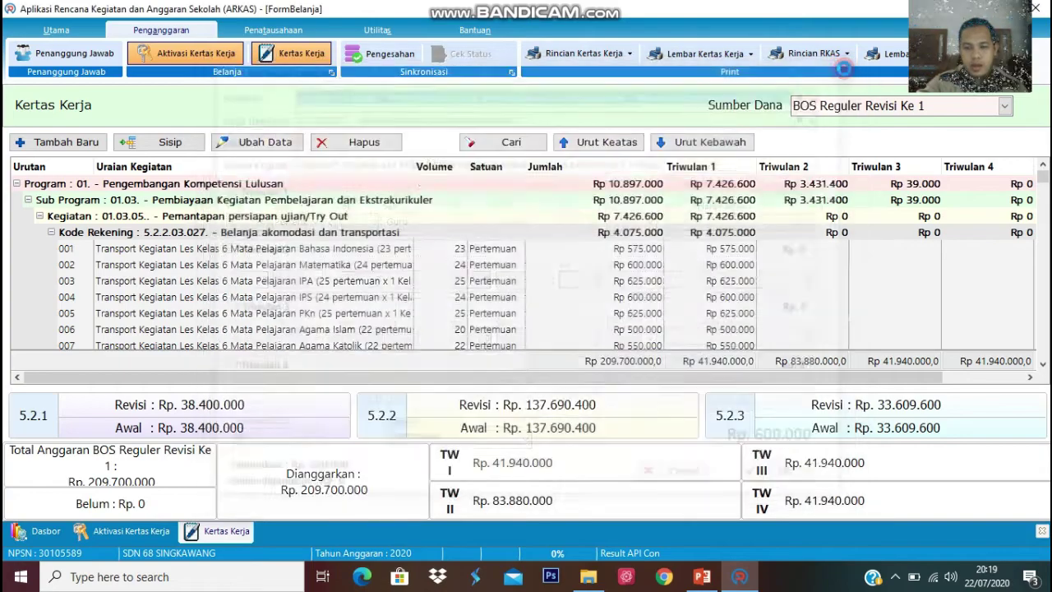
Open the PAKET REFERENSI SEJARAH NASIONAL INDONESIA item and change its Kegiatan to 05.02.15, Pengadaan buku pengayaan dan referensi.
{"action": "scroll", "coordinate": [278, 275], "scroll_direction": "down", "scroll_amount": 2}
{"action": "scroll", "coordinate": [279, 282], "scroll_direction": "down", "scroll_amount": 10}
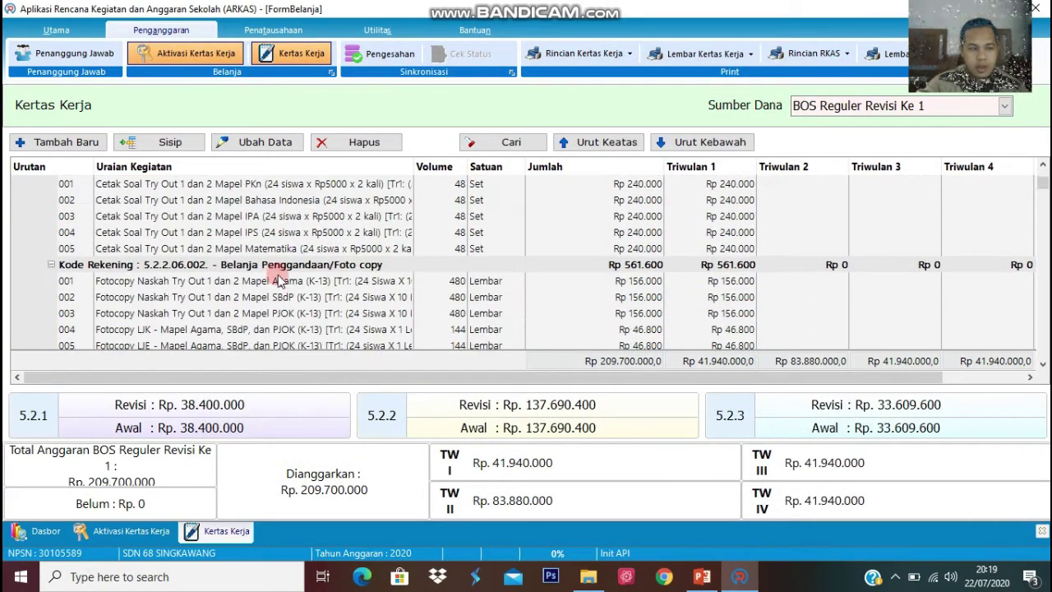
{"action": "scroll", "coordinate": [280, 281], "scroll_direction": "down", "scroll_amount": 5}
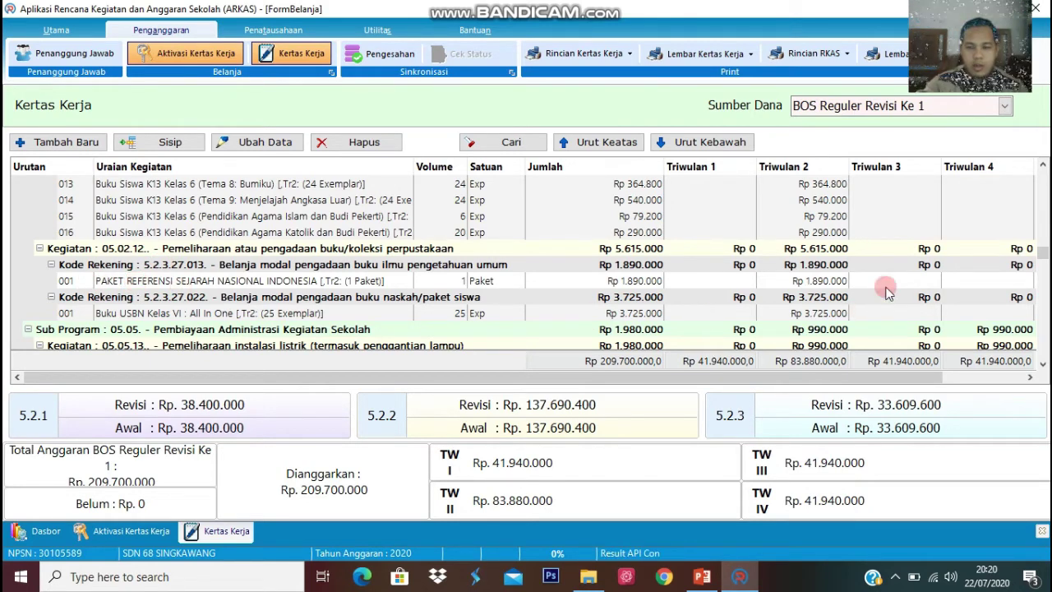
{"action": "double_click", "coordinate": [167, 283]}
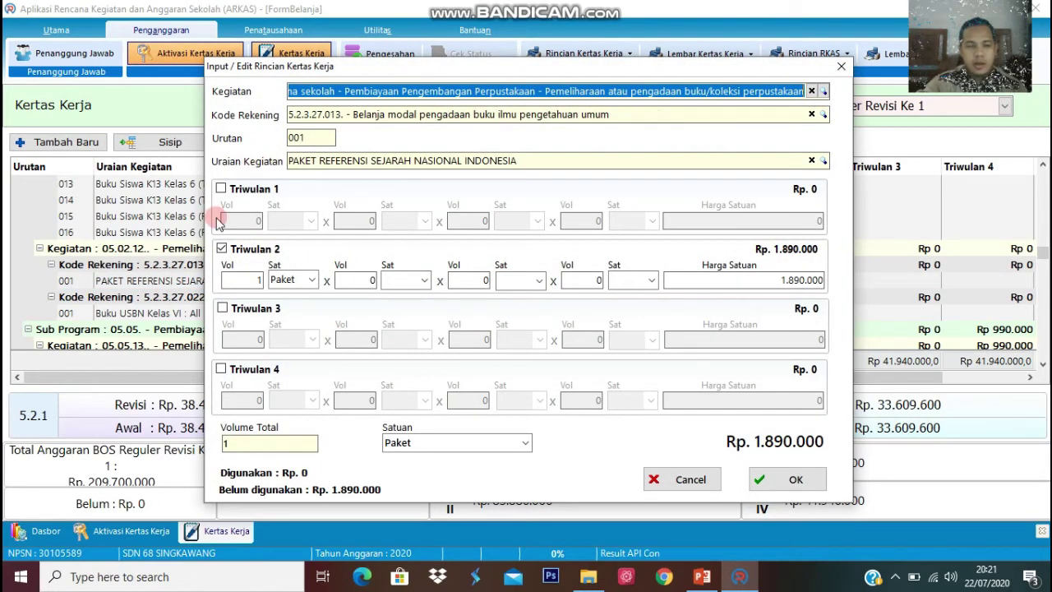
{"action": "left_click", "coordinate": [823, 91]}
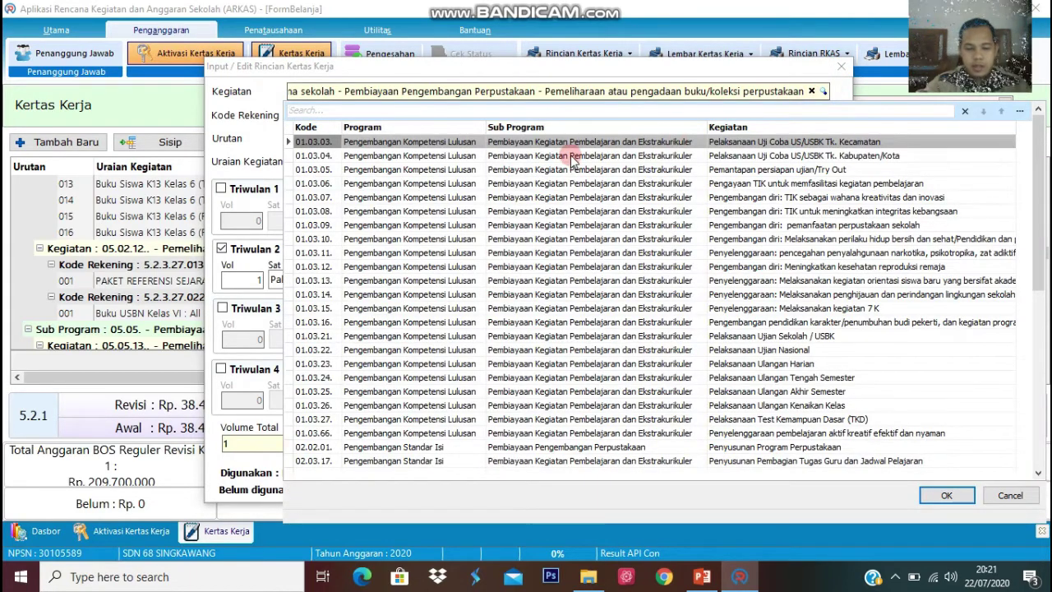
{"action": "type", "text": "ref"}
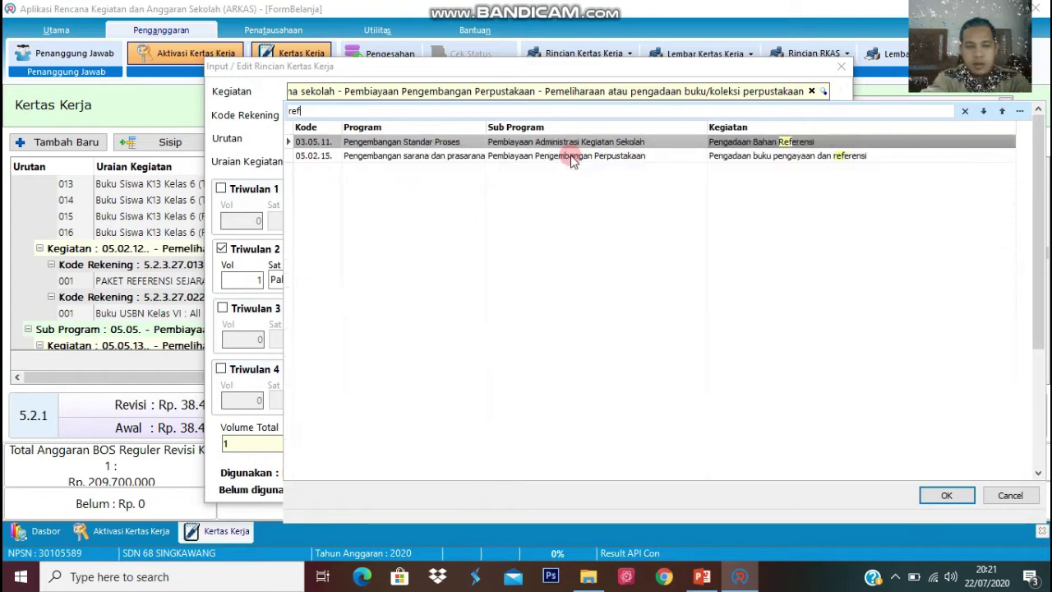
{"action": "type", "text": "eb"}
{"action": "key", "text": "BackSpace"}
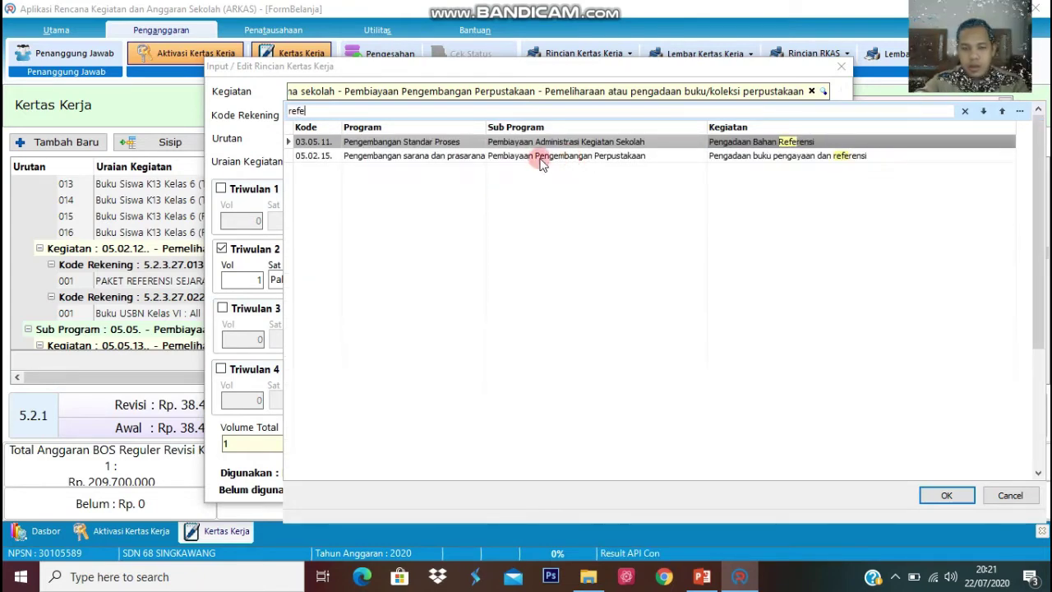
{"action": "double_click", "coordinate": [541, 156]}
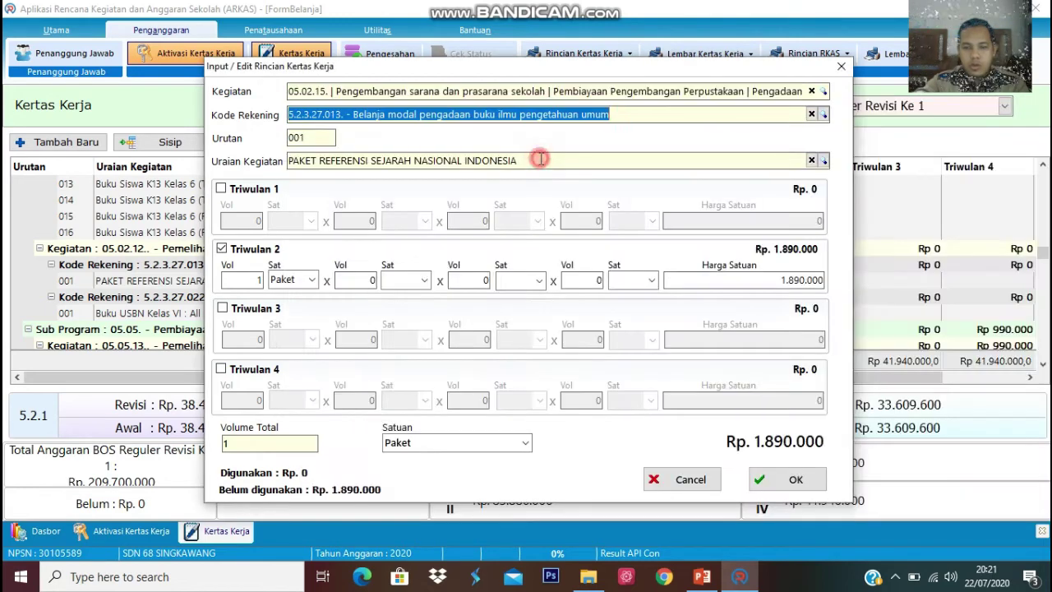
Set the item's Kode Rekening to 5.2.3.27.022, Belanja modal pengadaan buku naskah/paket siswa.
{"action": "left_click", "coordinate": [824, 115]}
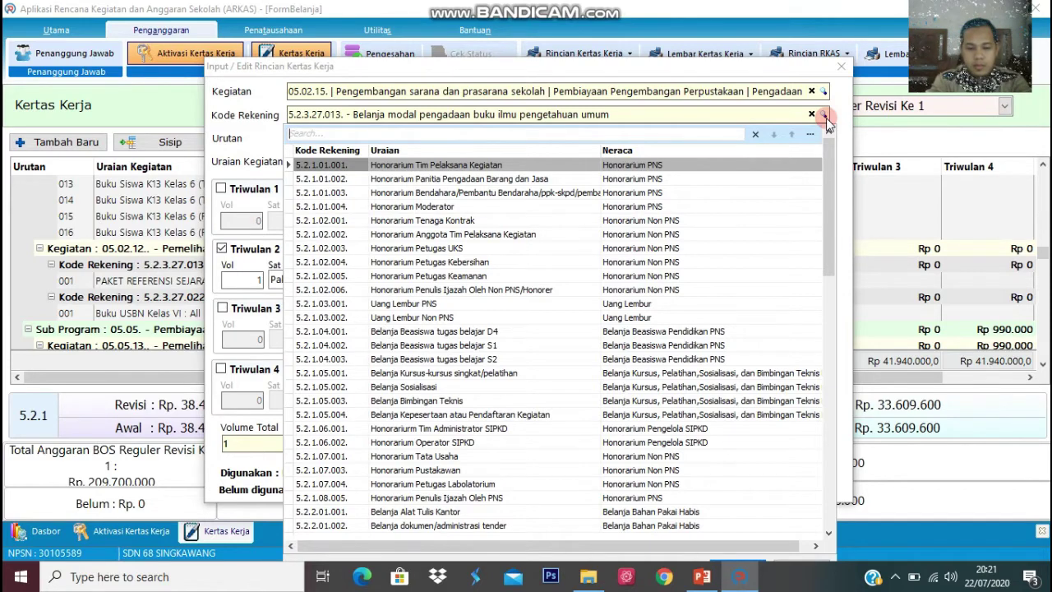
{"action": "type", "text": "nask"}
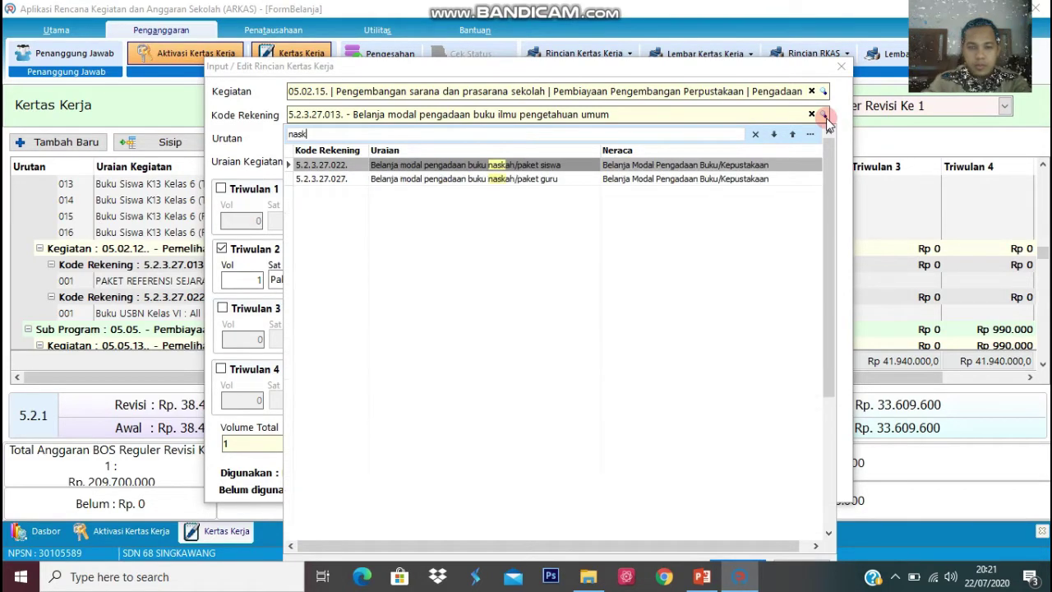
{"action": "left_click", "coordinate": [538, 164]}
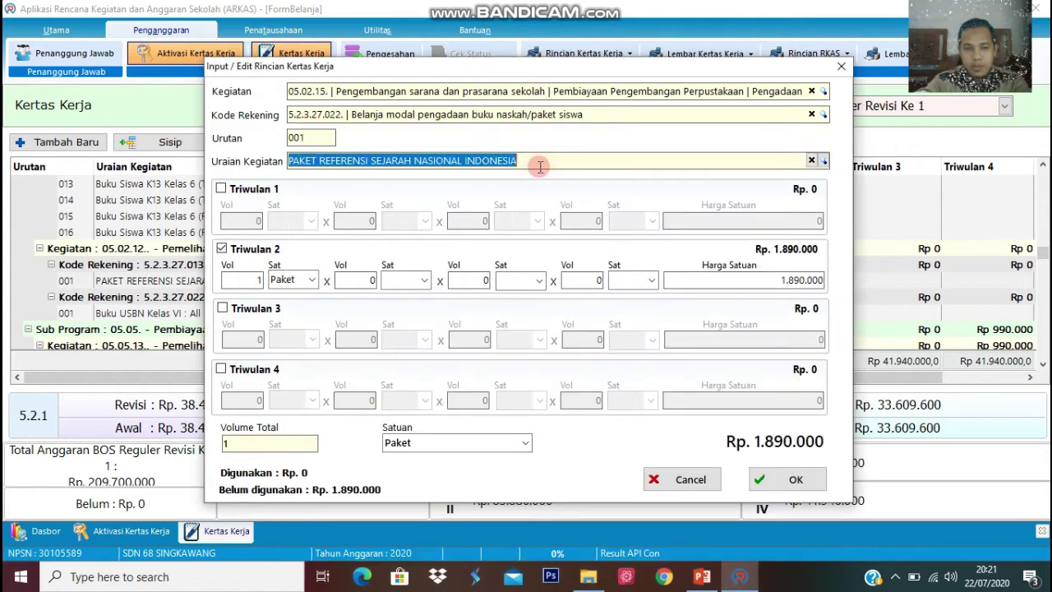
{"action": "left_click", "coordinate": [629, 144]}
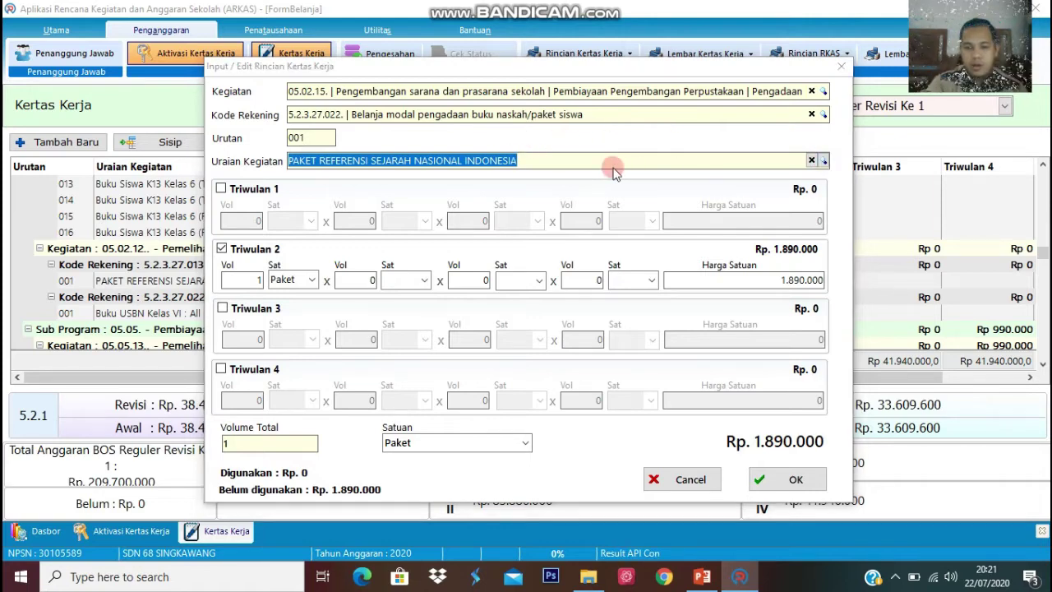
Search the goods list for the Uraian Kegiatan with "buku" and close the list without choosing an item.
{"action": "left_click", "coordinate": [823, 161]}
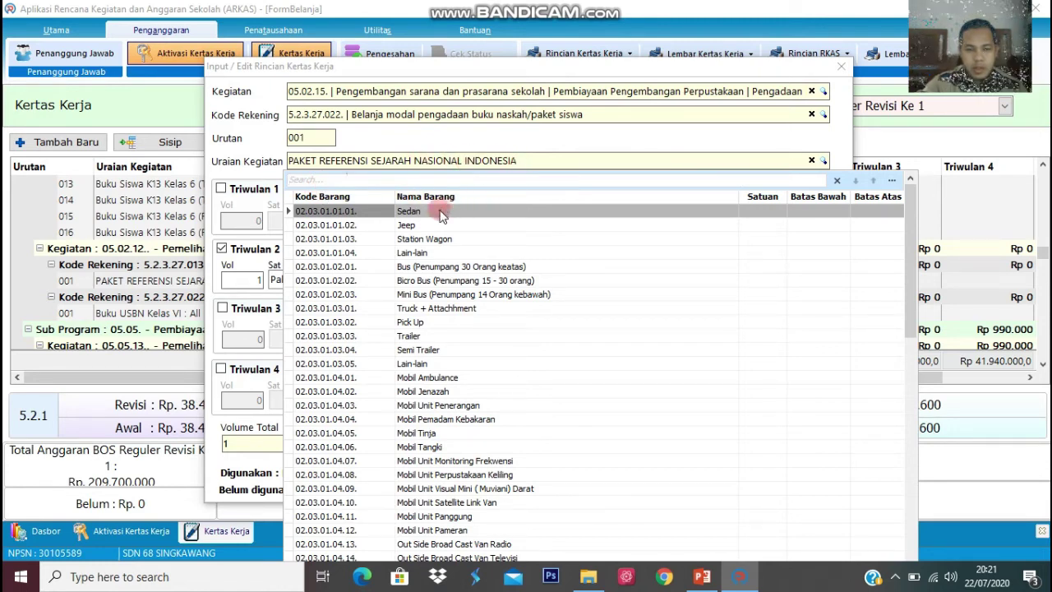
{"action": "type", "text": "buku"}
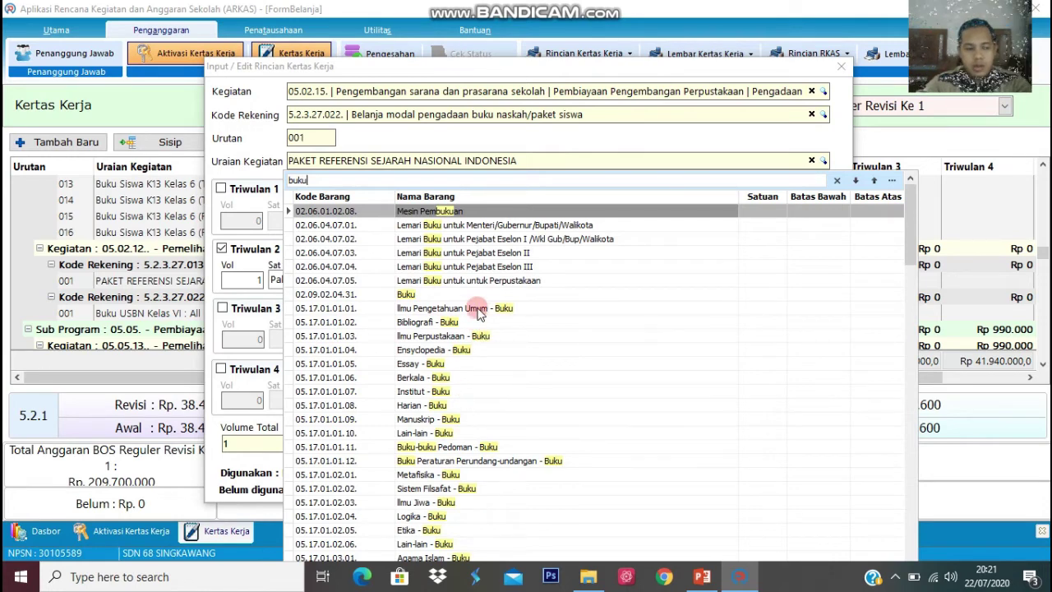
{"action": "key", "text": "Escape"}
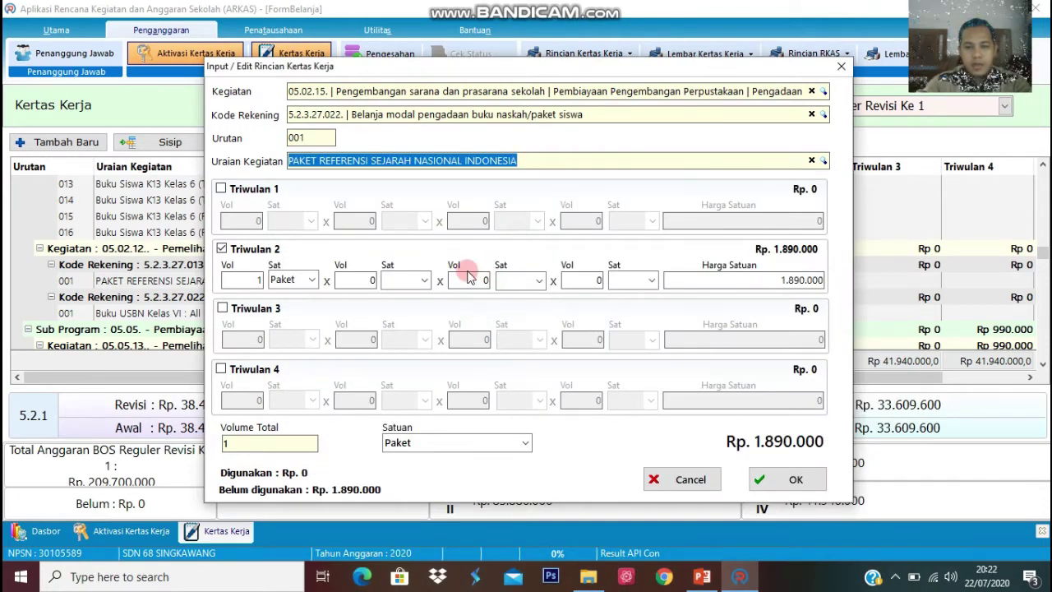
{"action": "left_click", "coordinate": [823, 160]}
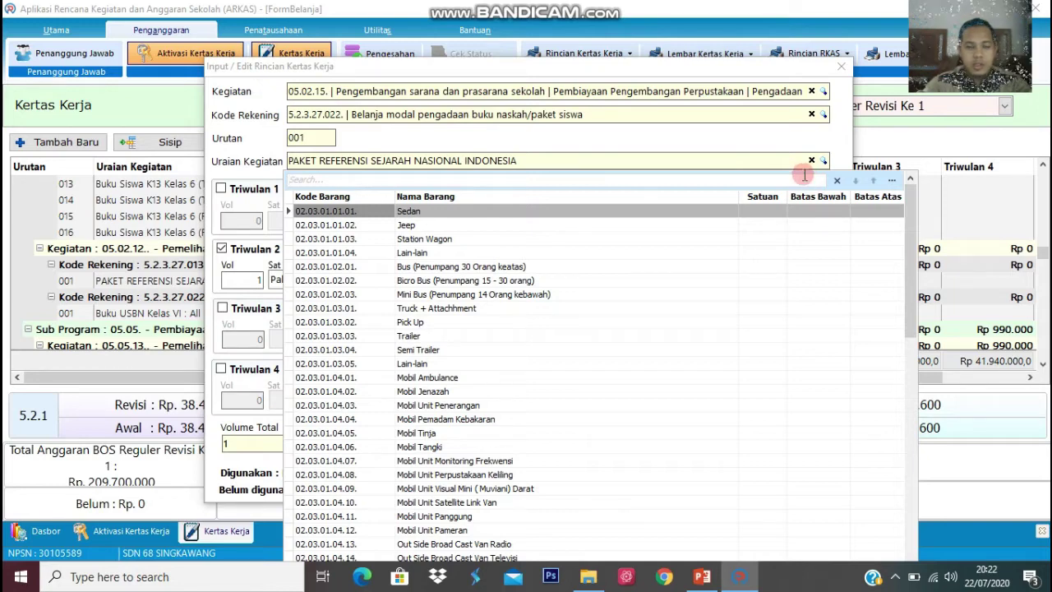
{"action": "key", "text": "Escape"}
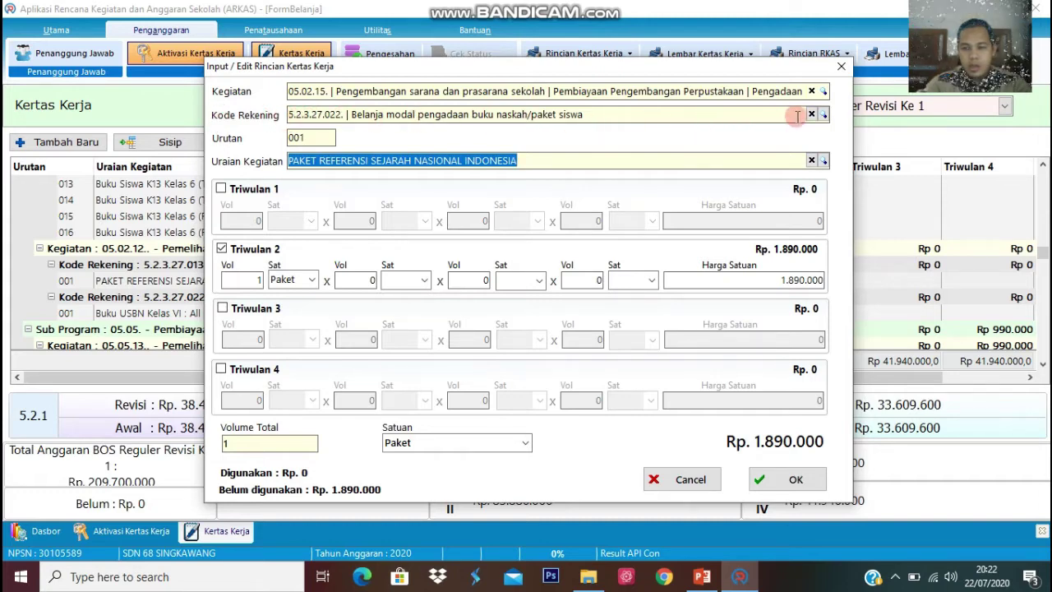
Set the Kode Rekening to 5.2.1.01.001, Honorarium Tim Pelaksana Kegiatan, and replace the Uraian Kegiatan with "Buku Pendamping Kelas 1".
{"action": "left_click", "coordinate": [823, 114]}
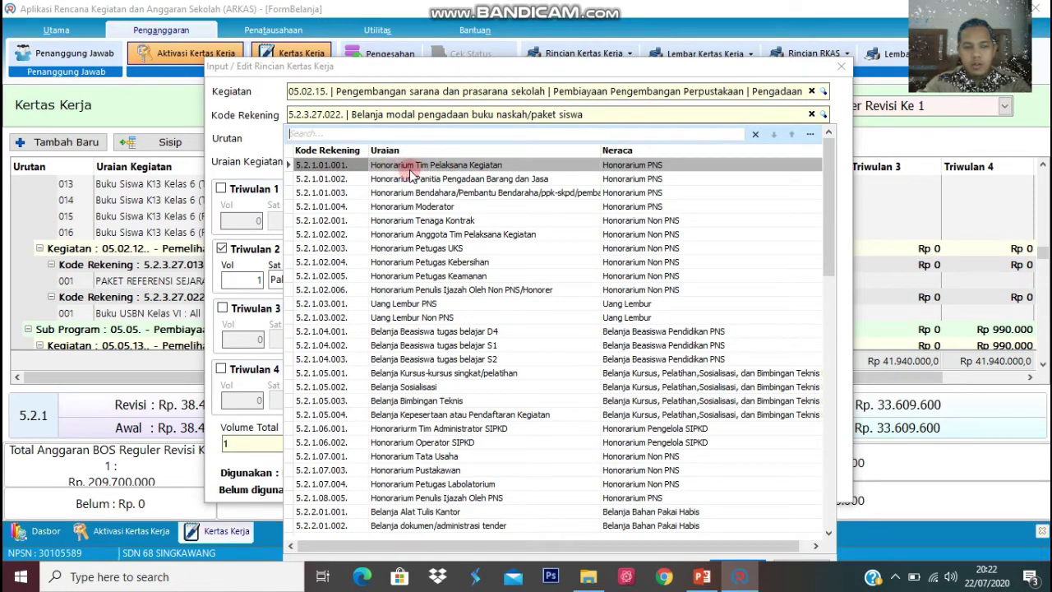
{"action": "left_click", "coordinate": [426, 167]}
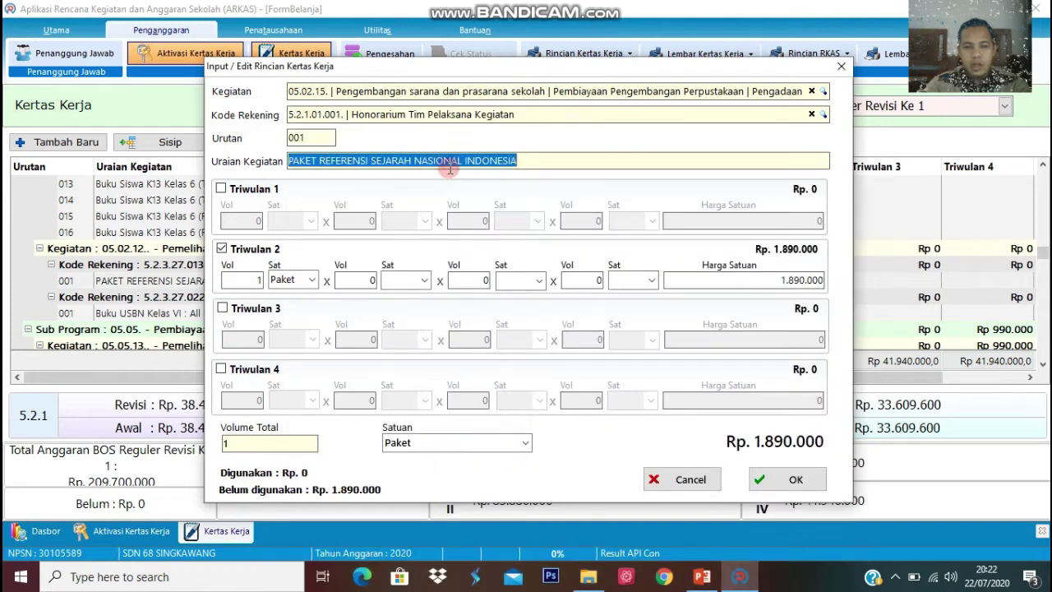
{"action": "left_click", "coordinate": [788, 167]}
{"action": "left_click_drag", "start_coordinate": [517, 160], "coordinate": [291, 164]}
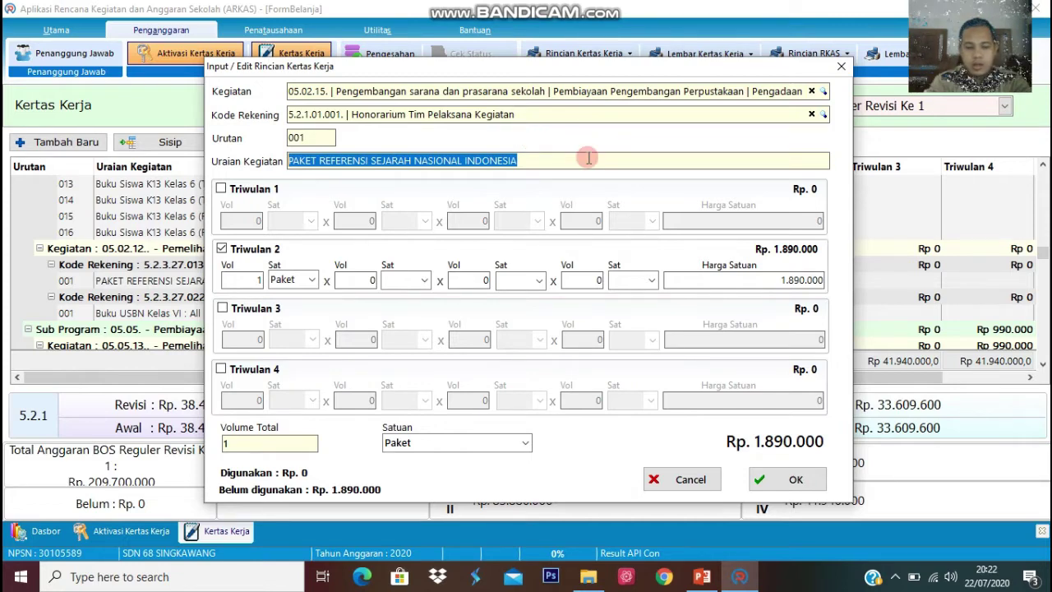
{"action": "type", "text": "Buku Pendamping Kelas 1"}
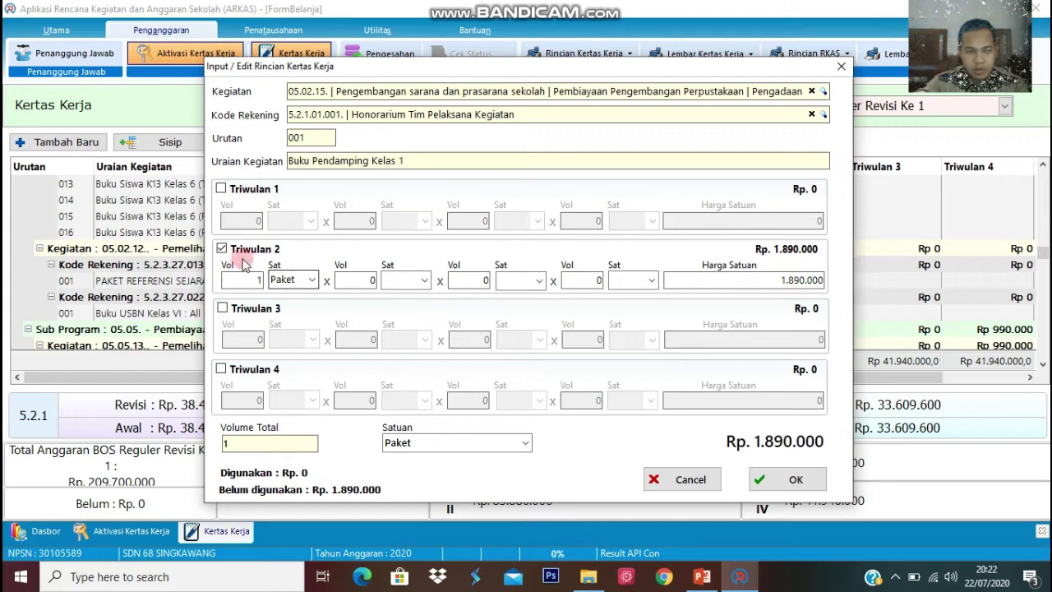
Enable Triwulan 3 and budget a volume of 30 Exemplar at a unit price of 27500.
{"action": "left_click", "coordinate": [222, 308]}
{"action": "left_click", "coordinate": [239, 281]}
{"action": "left_click", "coordinate": [240, 281]}
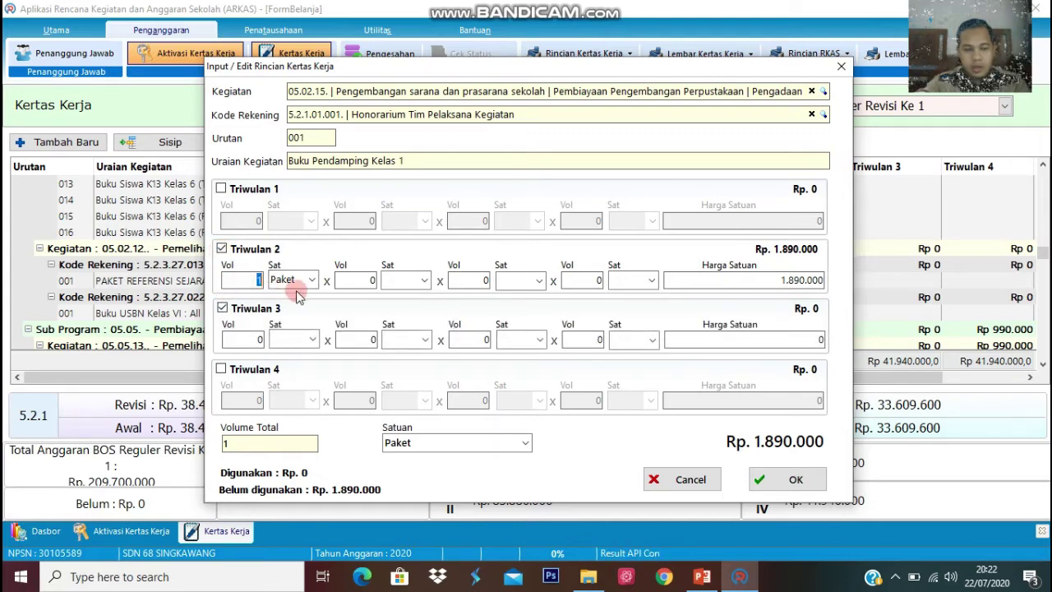
{"action": "left_click", "coordinate": [245, 340]}
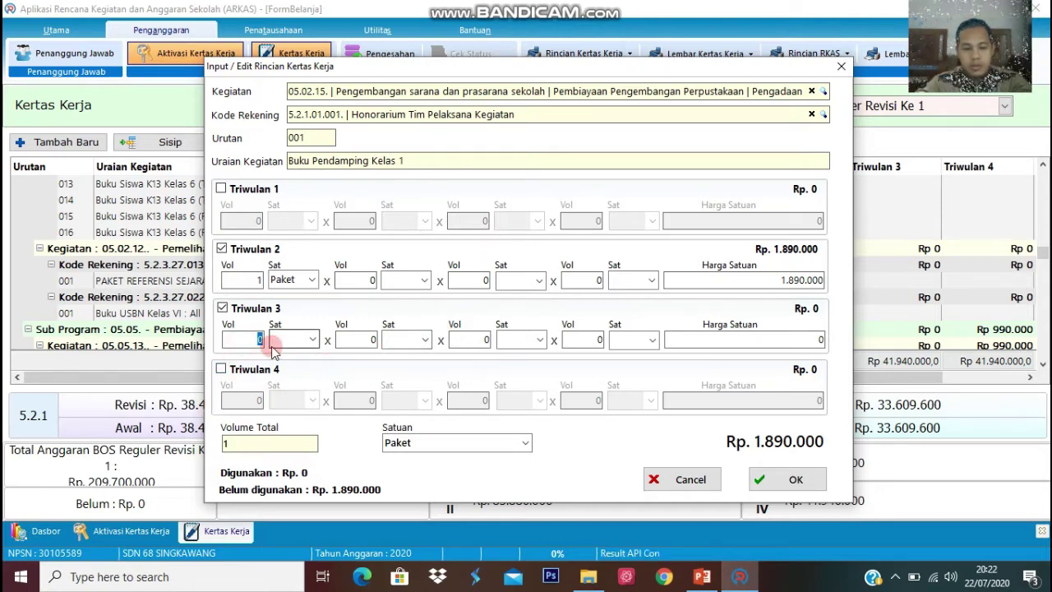
{"action": "type", "text": "30"}
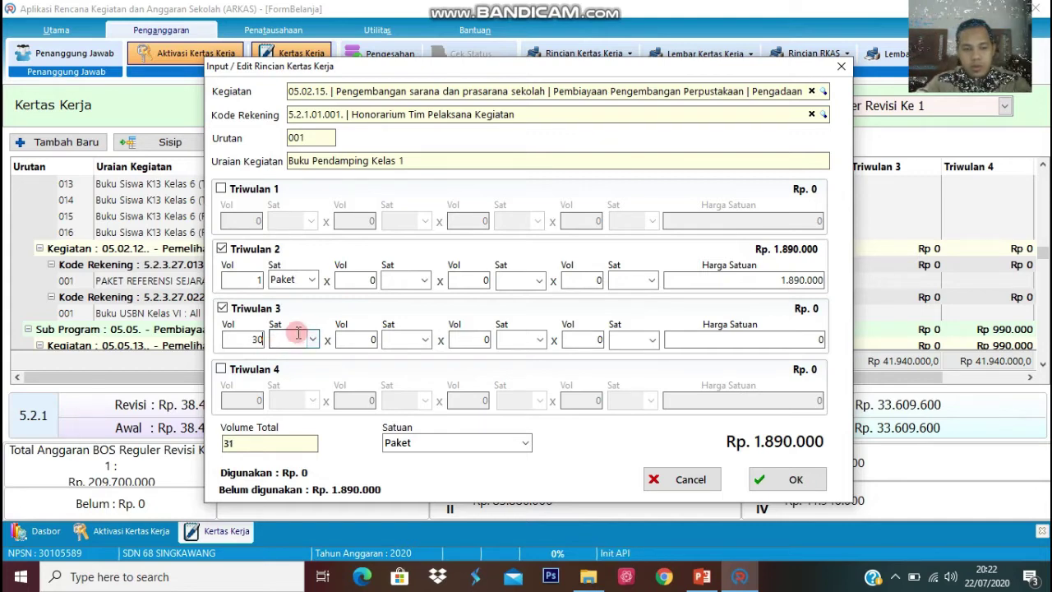
{"action": "left_click", "coordinate": [294, 340]}
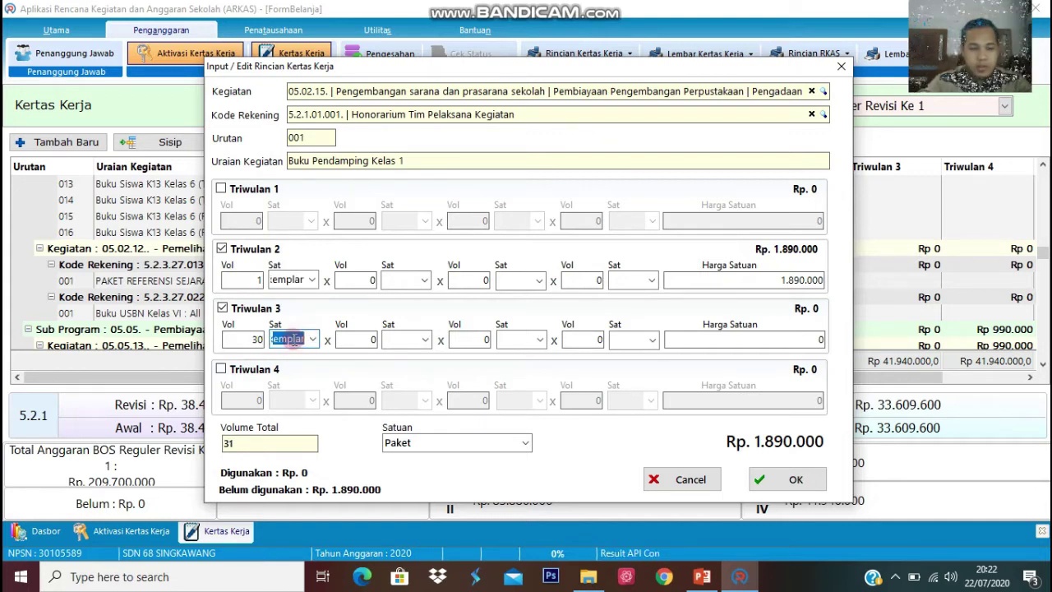
{"action": "left_click", "coordinate": [819, 340]}
{"action": "type", "text": "2"}
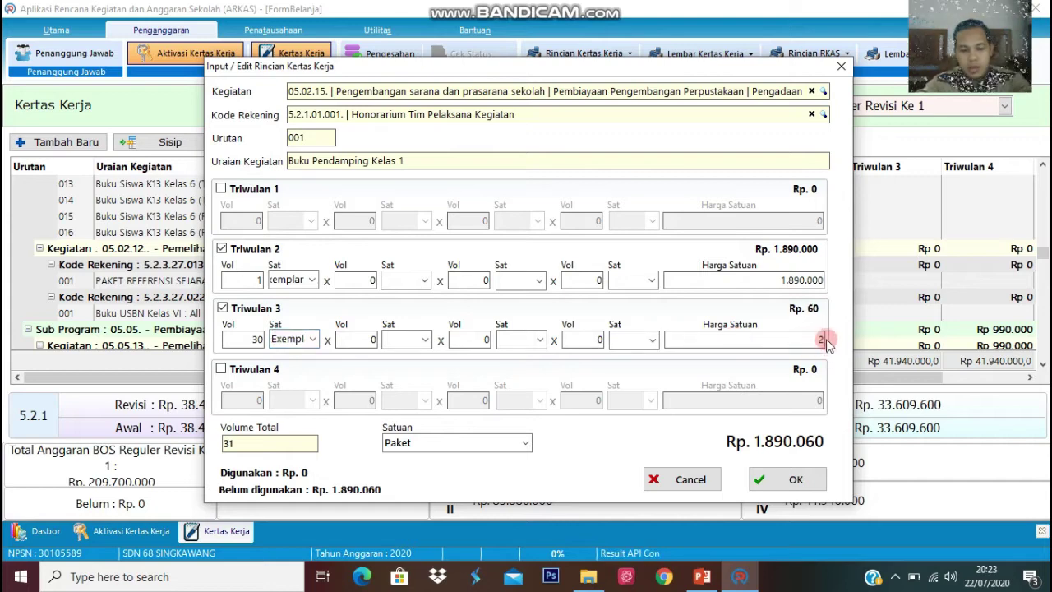
{"action": "type", "text": "7500"}
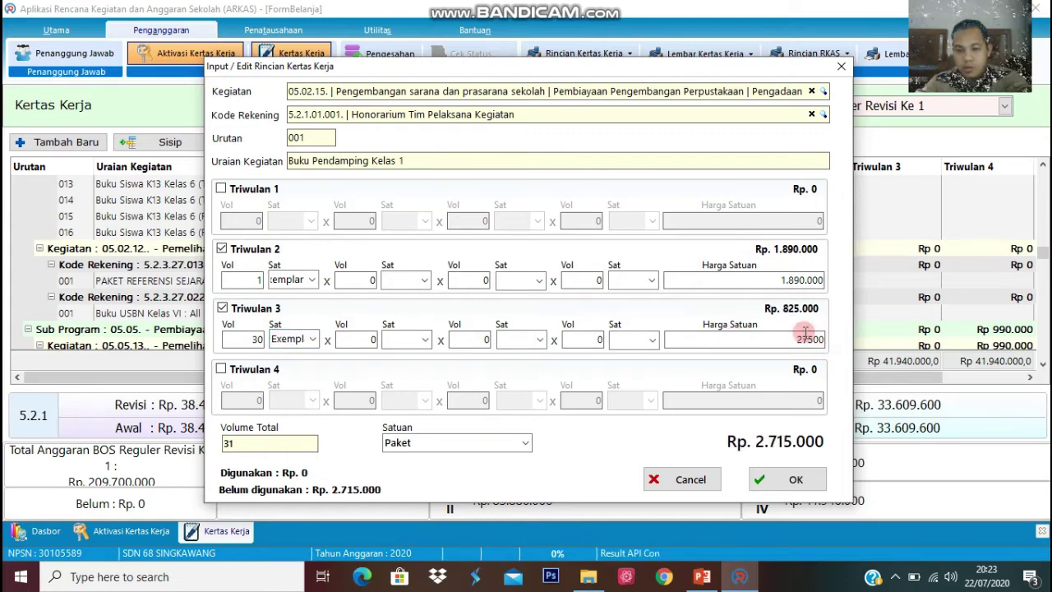
Clear the Triwulan 2 unit price and volume to 0, disable that quarter, and save the item.
{"action": "left_click", "coordinate": [773, 280]}
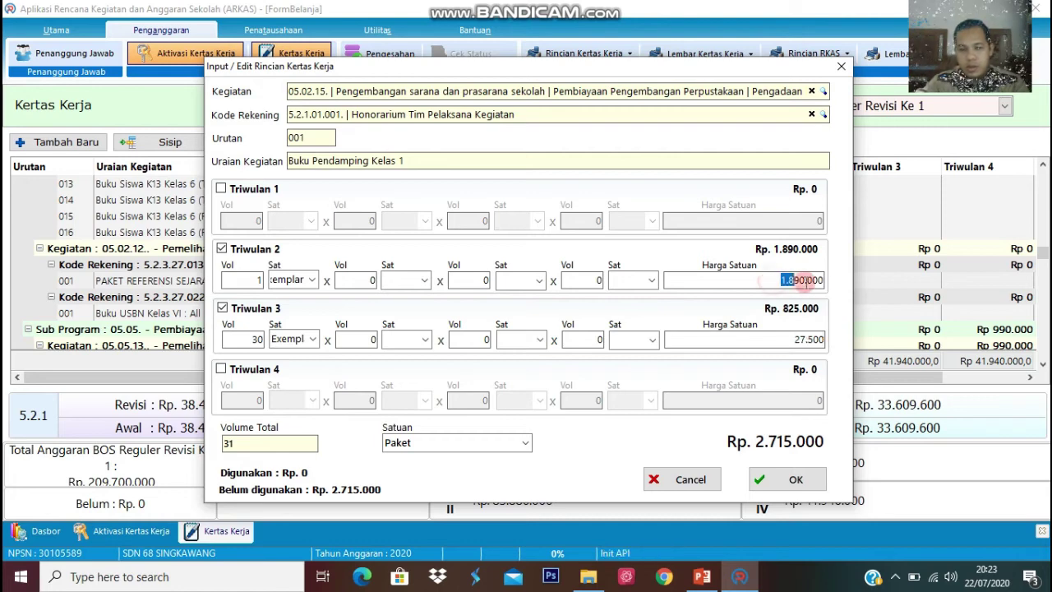
{"action": "key", "text": "BackSpace"}
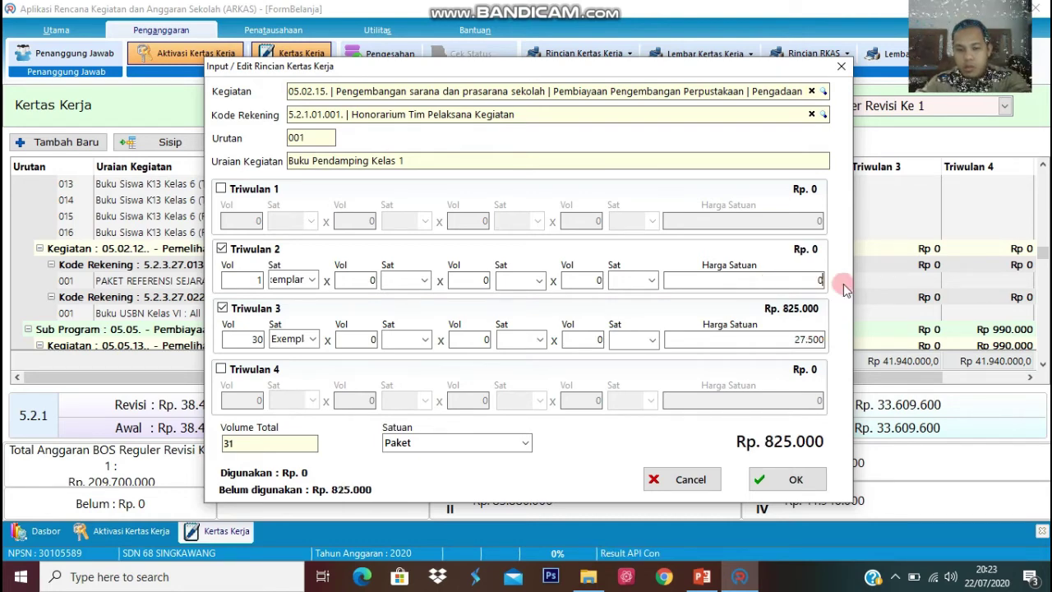
{"action": "left_click", "coordinate": [250, 281]}
{"action": "key", "text": "BackSpace"}
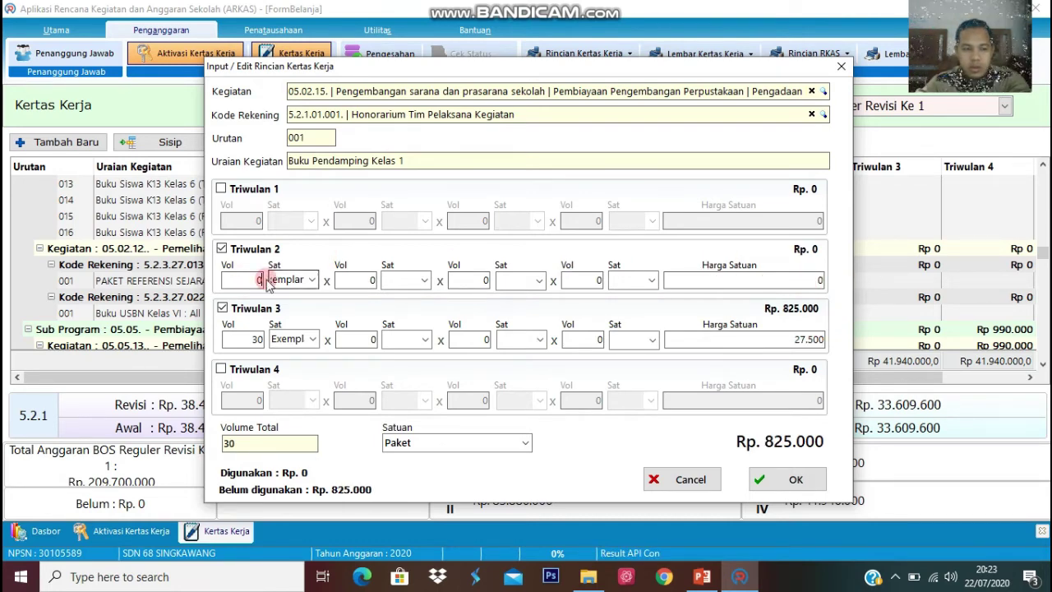
{"action": "left_click", "coordinate": [222, 249]}
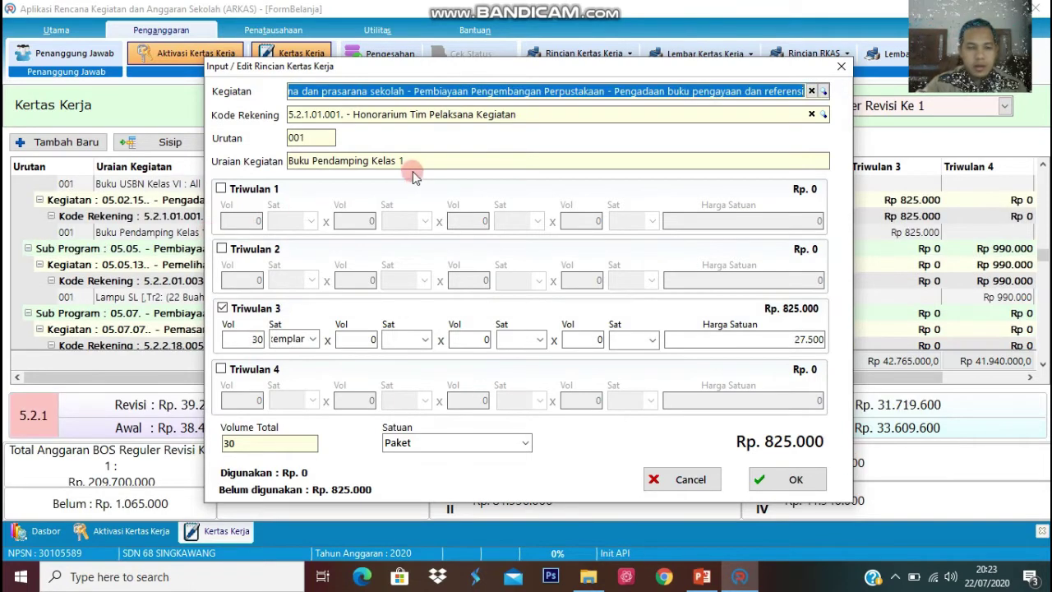
Change the Kode Rekening of the Buku Pendamping Kelas 1 item to 5.2.3.27.022, Belanja modal pengadaan buku naskah/paket siswa.
{"action": "left_click", "coordinate": [824, 115]}
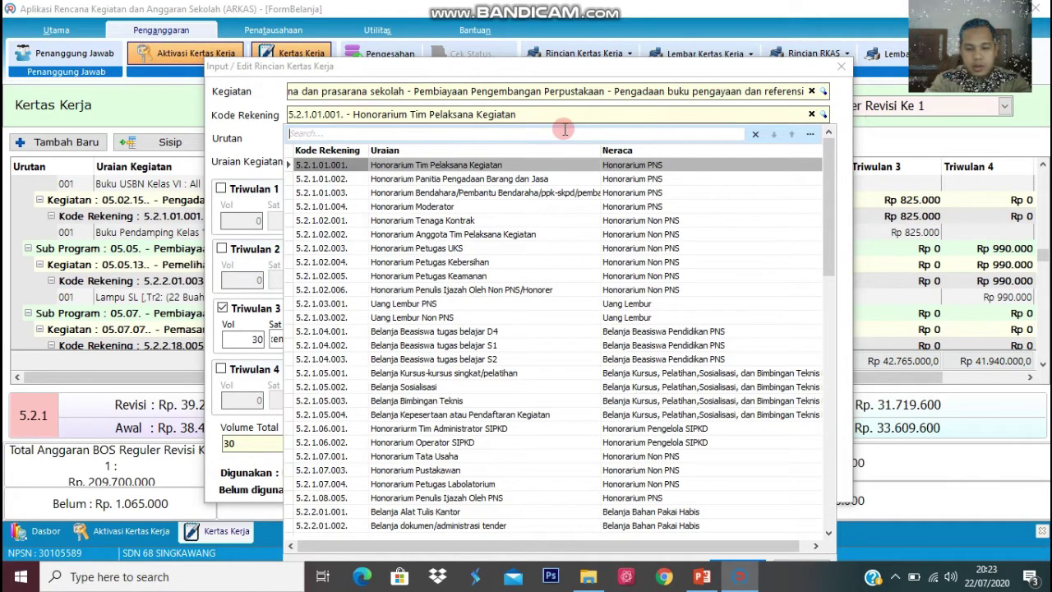
{"action": "type", "text": "k"}
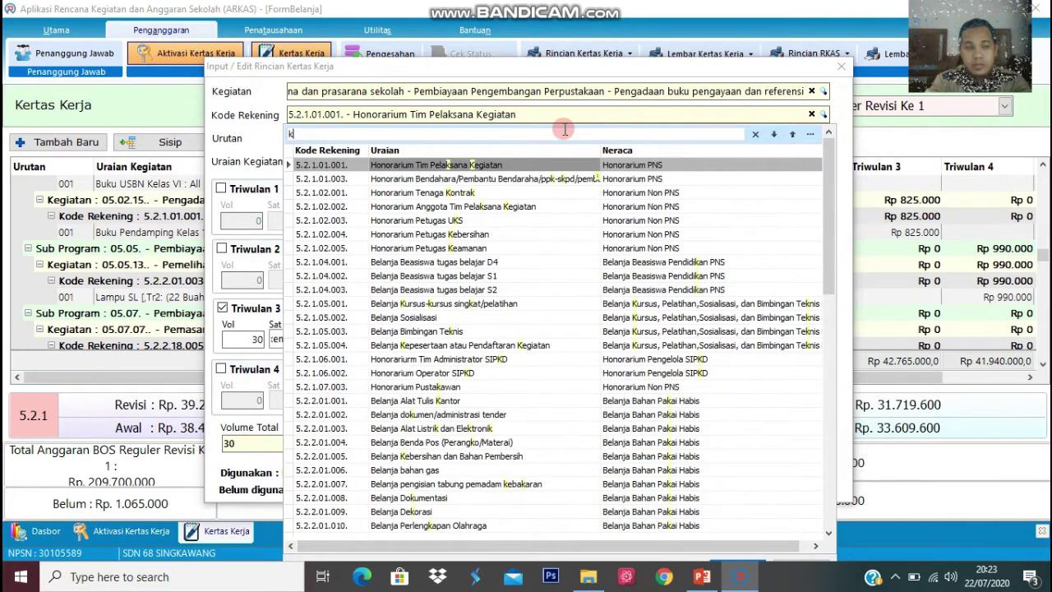
{"action": "key", "text": "BackSpace"}
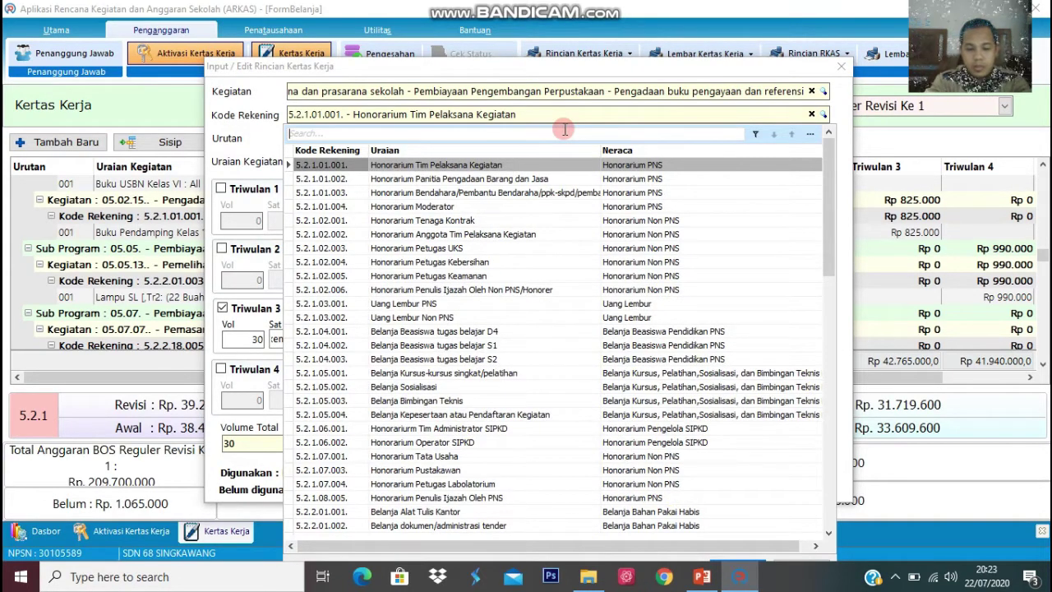
{"action": "type", "text": "nask"}
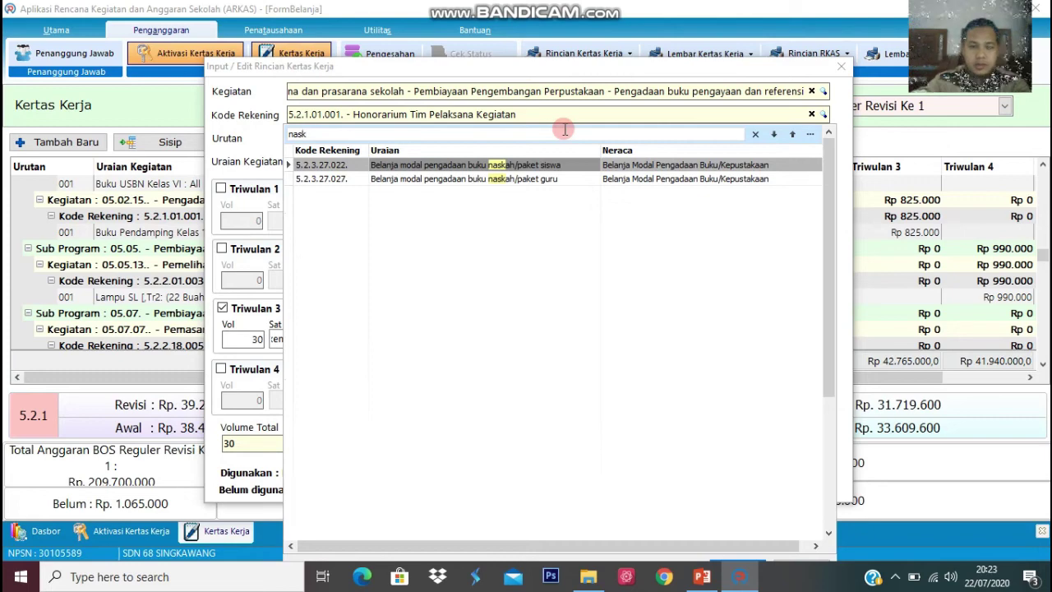
{"action": "left_click", "coordinate": [523, 165]}
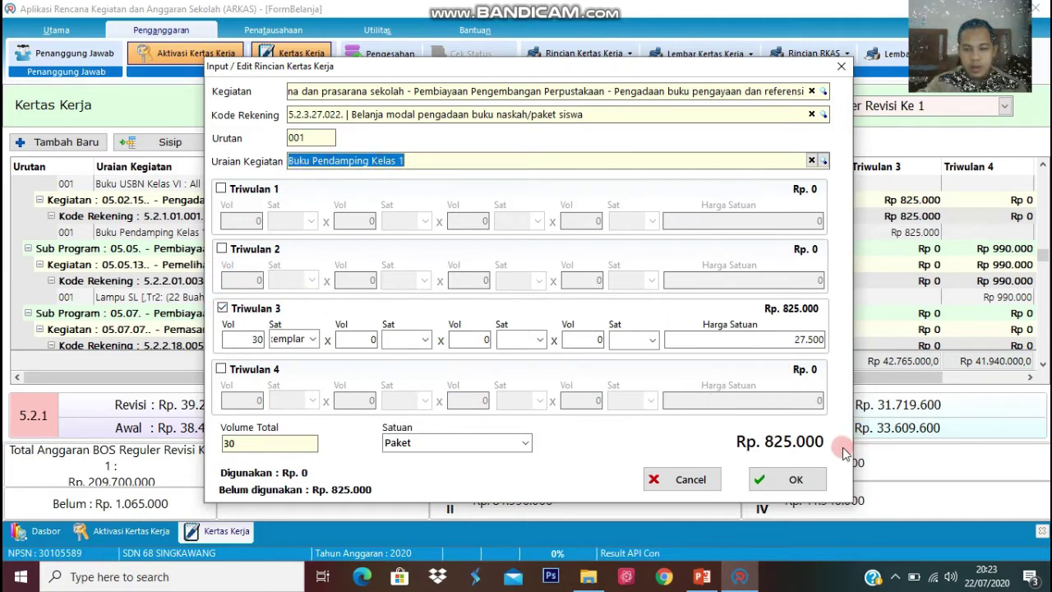
{"action": "left_click", "coordinate": [804, 482]}
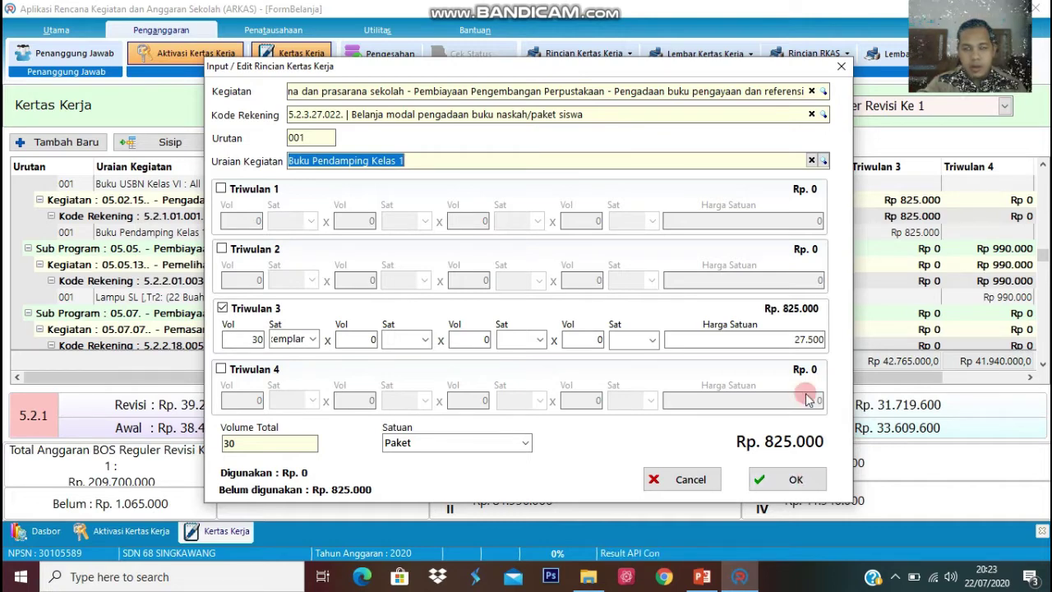
Switch the Kode Rekening back to 5.2.1.01.001, Honorarium Tim Pelaksana Kegiatan, and put the Uraian Kegiatan text in editing.
{"action": "left_click", "coordinate": [823, 115]}
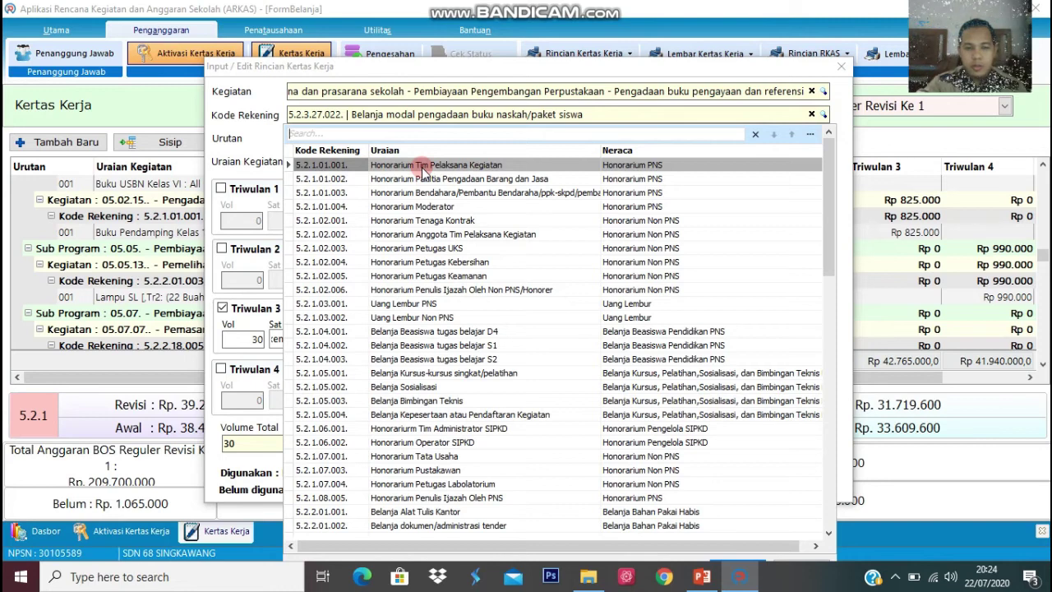
{"action": "left_click", "coordinate": [423, 166]}
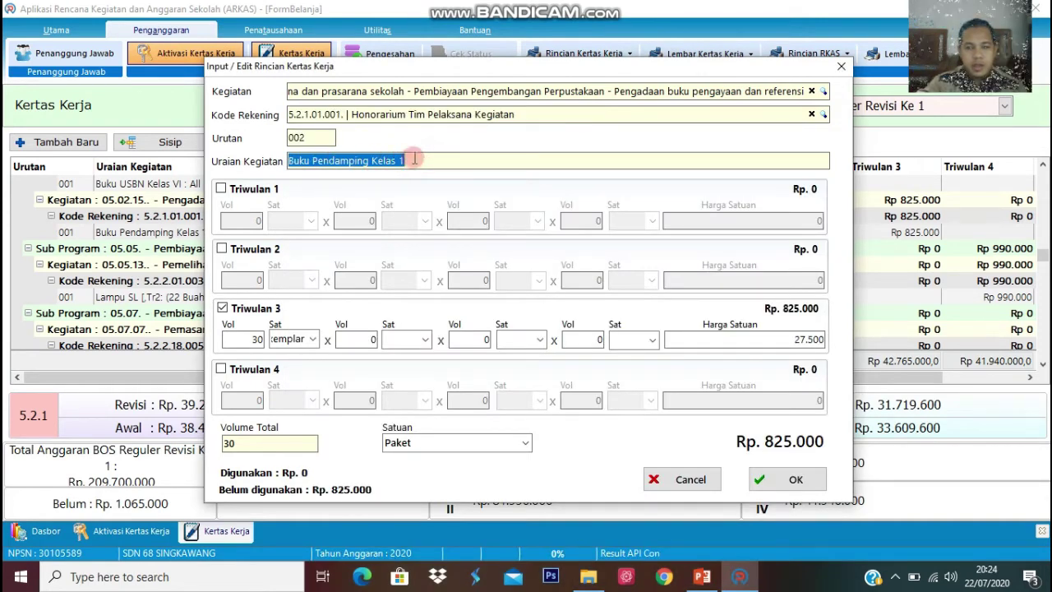
{"action": "left_click", "coordinate": [354, 161]}
{"action": "left_click_drag", "start_coordinate": [287, 161], "coordinate": [423, 162]}
{"action": "left_click", "coordinate": [430, 162]}
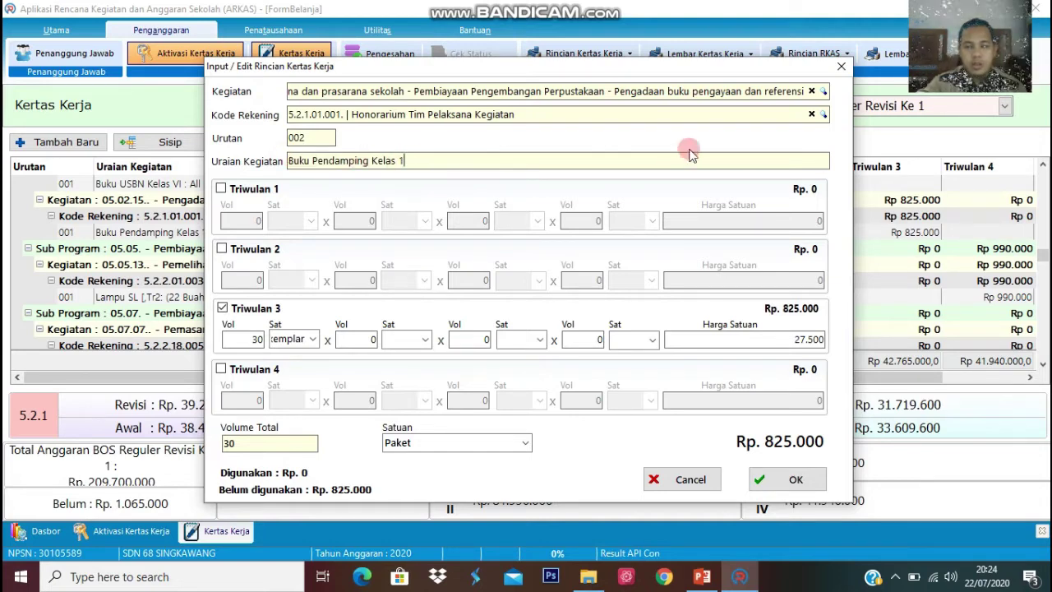
Find the Kode Rekening with "nask", assign 5.2.3.27.022, Belanja modal pengadaan buku naskah/paket siswa, and save the item.
{"action": "left_click", "coordinate": [823, 114]}
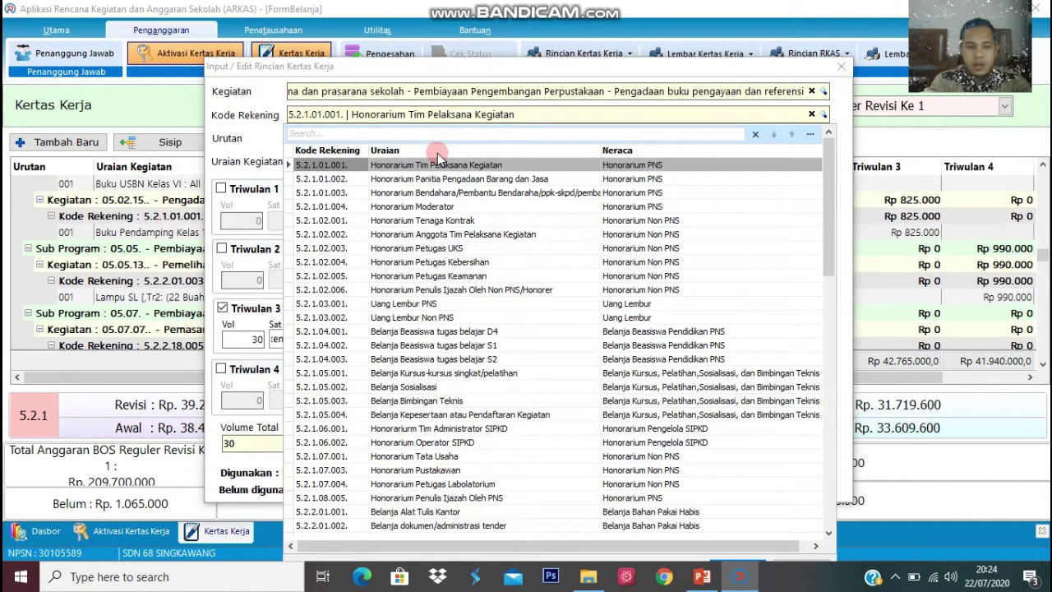
{"action": "type", "text": "nask"}
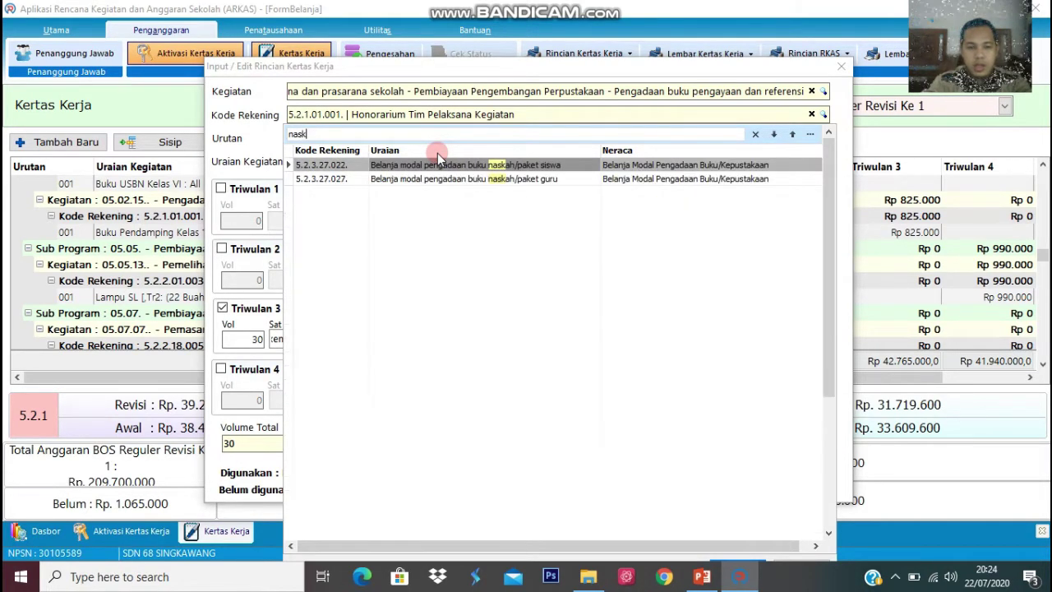
{"action": "double_click", "coordinate": [438, 164]}
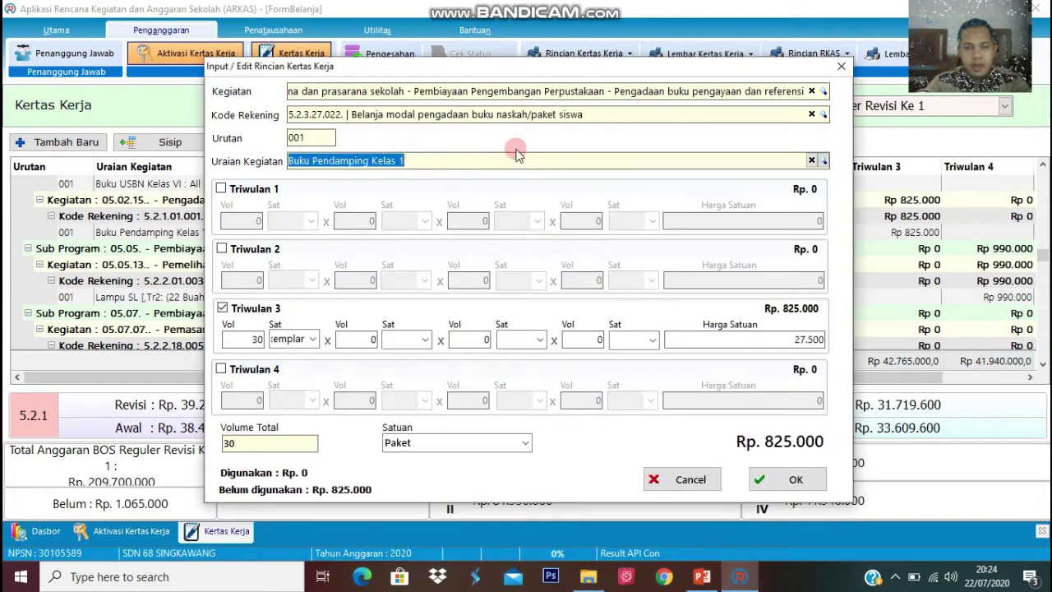
{"action": "left_click", "coordinate": [796, 480]}
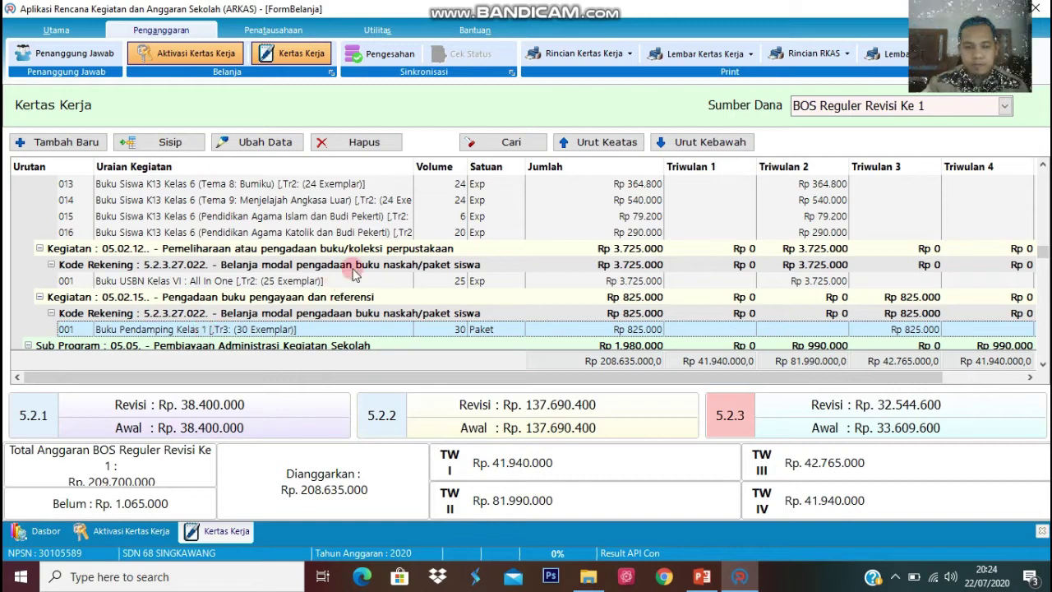
Open the Blood Presure Meter/Tensimeter item for editing and set its Triwulan 2 unit price to 825000.
{"action": "scroll", "coordinate": [271, 271], "scroll_direction": "down", "scroll_amount": 5}
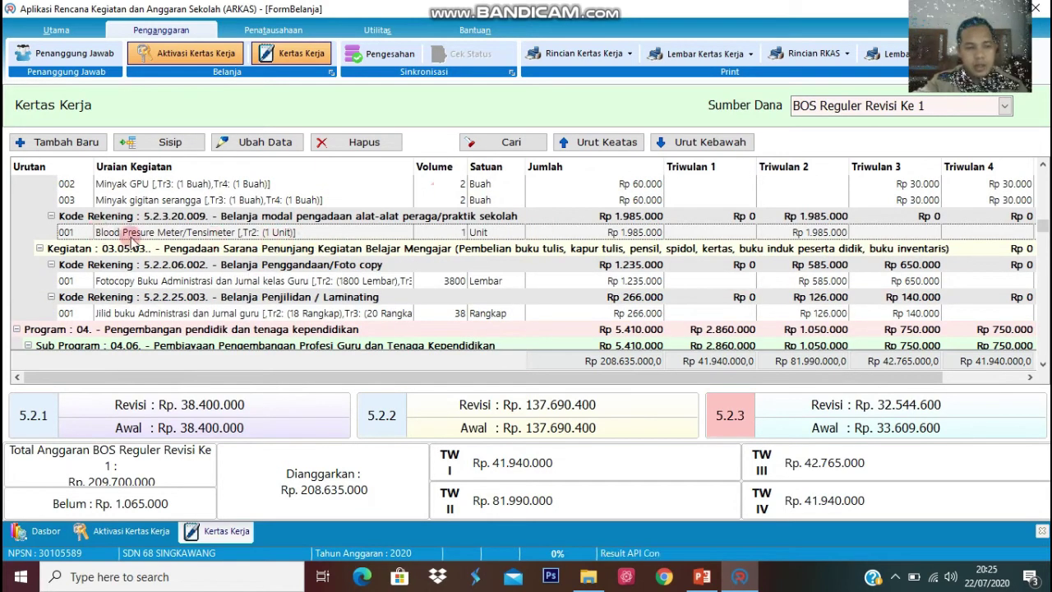
{"action": "double_click", "coordinate": [259, 235]}
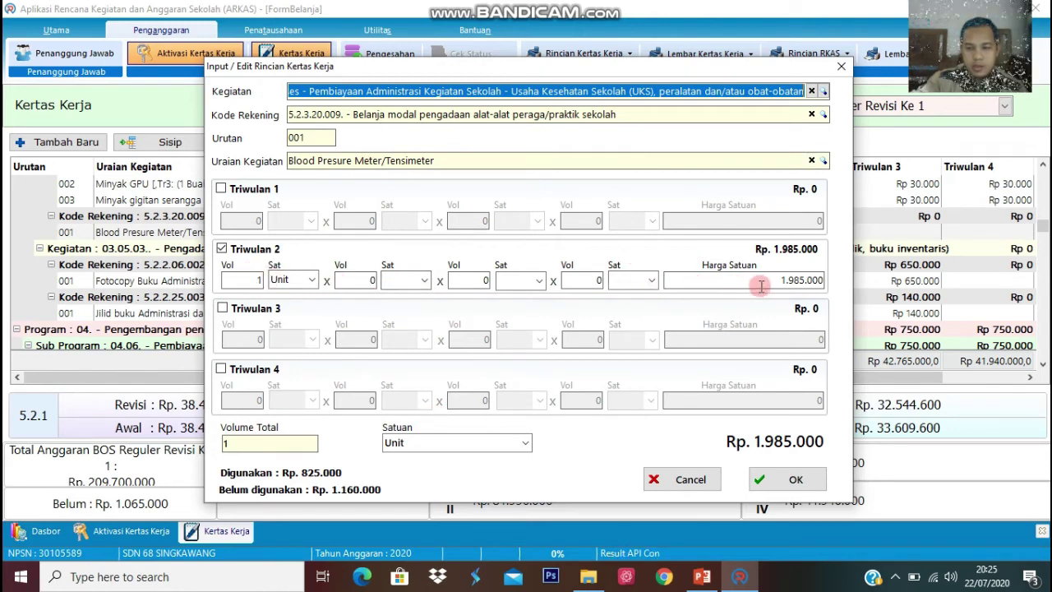
{"action": "left_click_drag", "start_coordinate": [752, 280], "coordinate": [840, 297]}
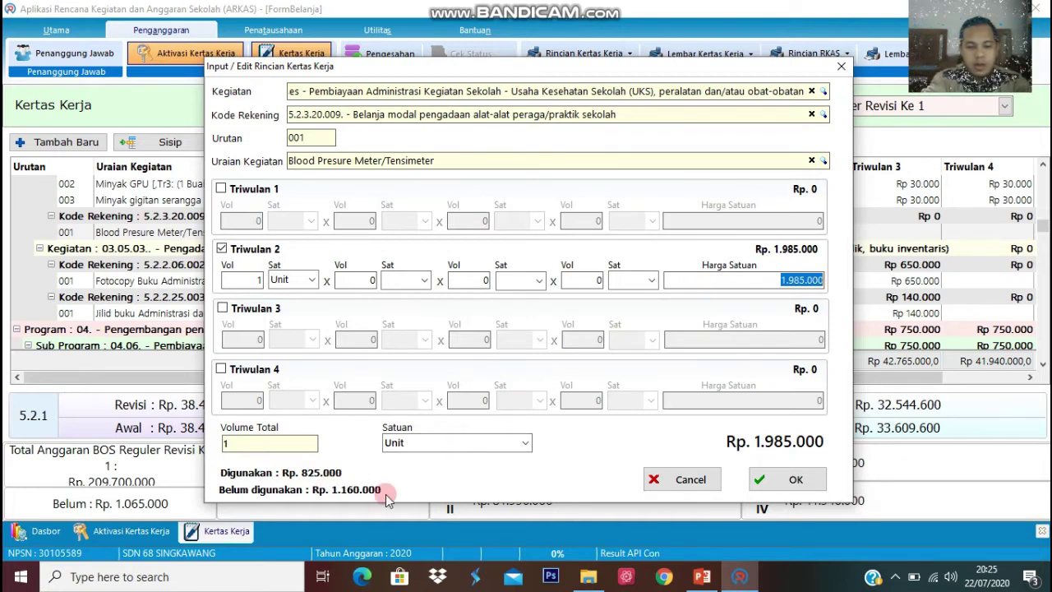
{"action": "type", "text": "825000"}
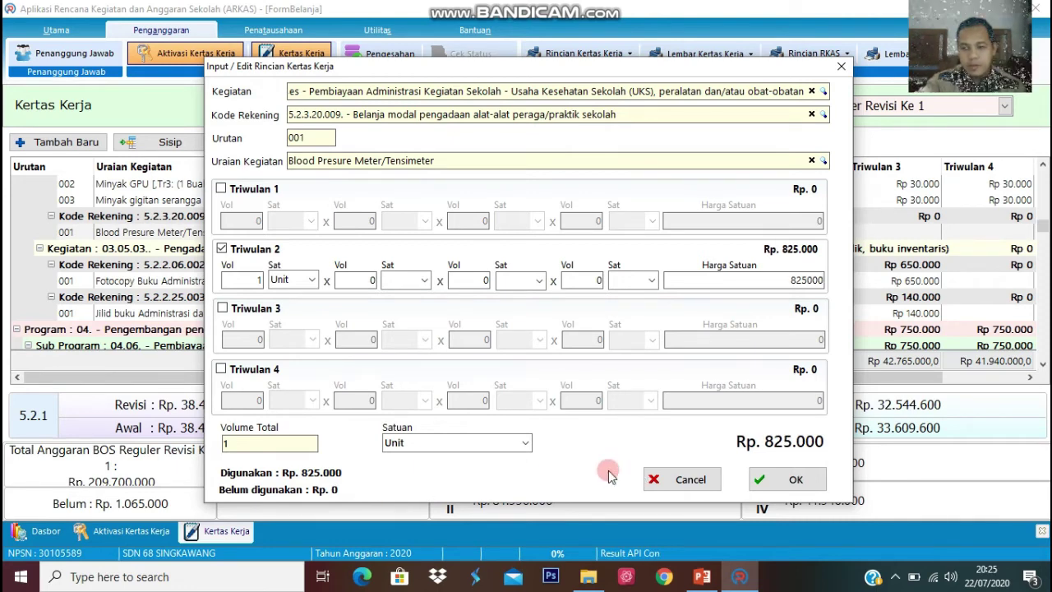
{"action": "left_click", "coordinate": [805, 280]}
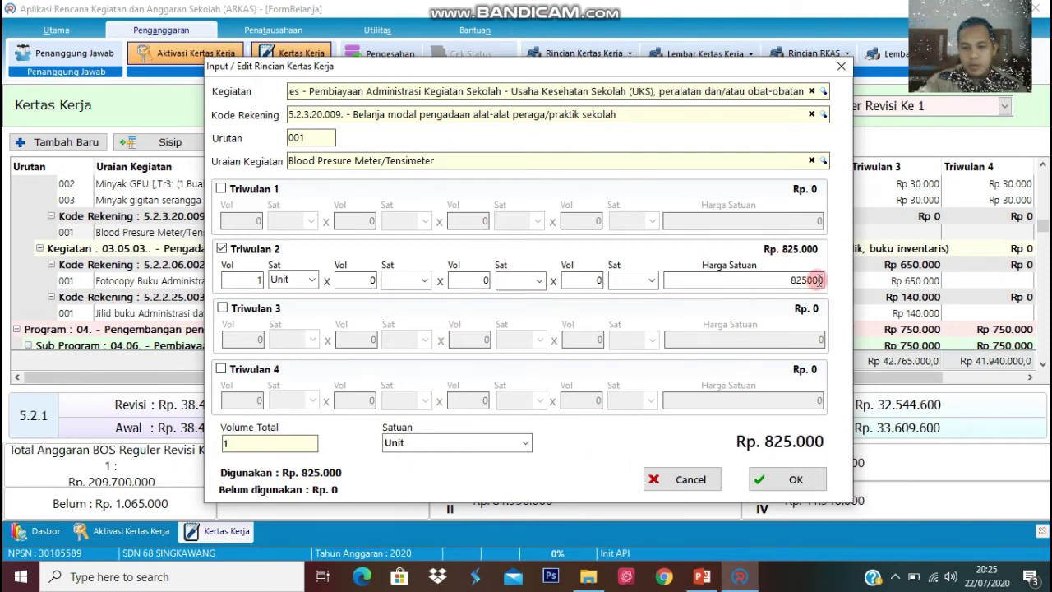
{"action": "left_click", "coordinate": [228, 281]}
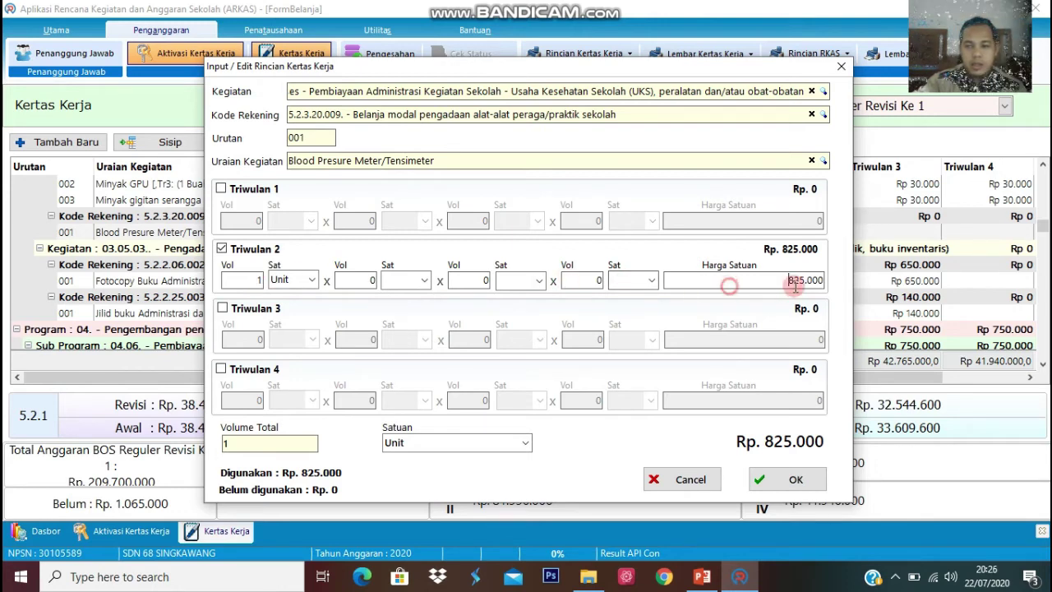
Set the tensimeter's Triwulan 2 unit price back to 1985000.
{"action": "left_click_drag", "start_coordinate": [785, 280], "coordinate": [838, 291]}
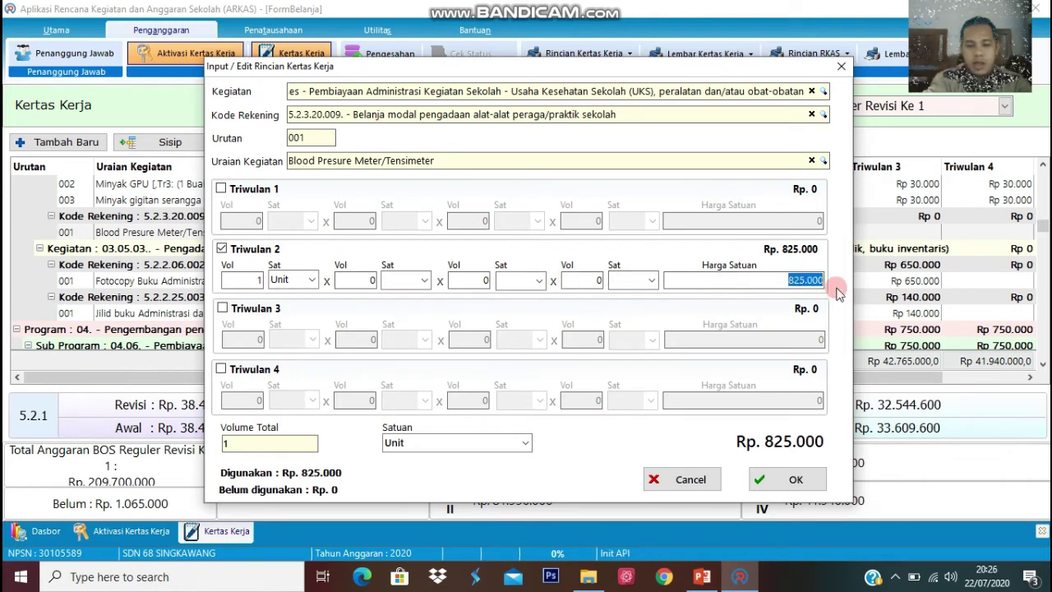
{"action": "type", "text": "19"}
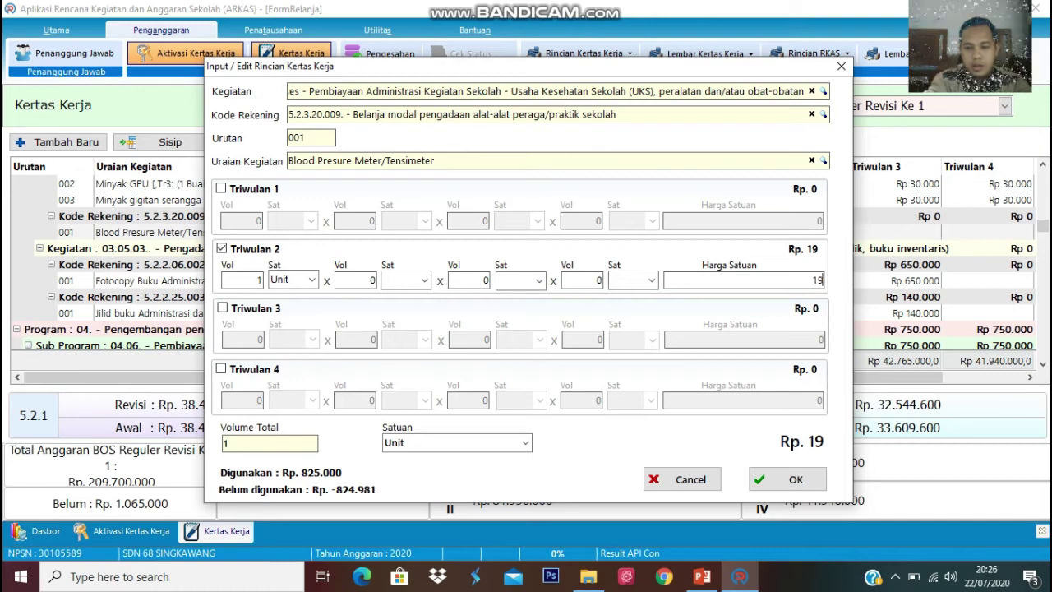
{"action": "type", "text": "85000"}
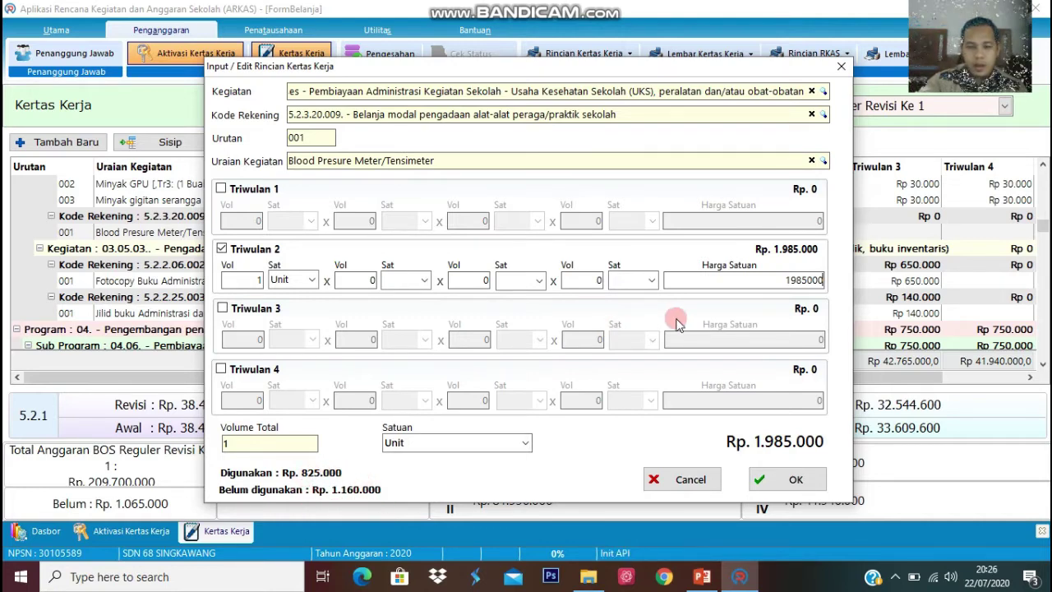
Enter 825000 again as the tensimeter's Triwulan 2 unit price and save the item.
{"action": "left_click_drag", "start_coordinate": [778, 280], "coordinate": [859, 284]}
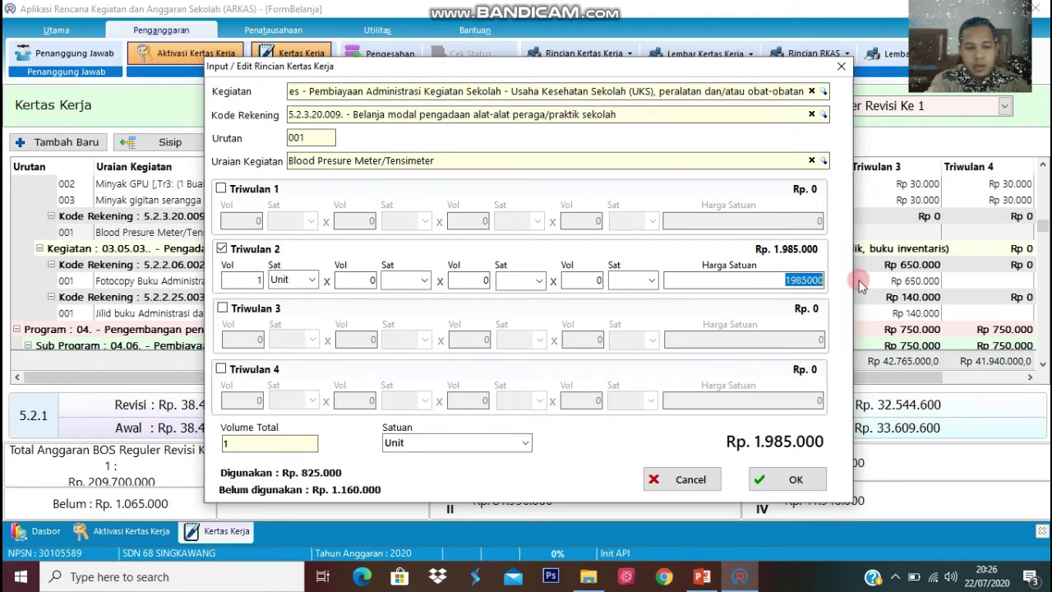
{"action": "type", "text": "825000"}
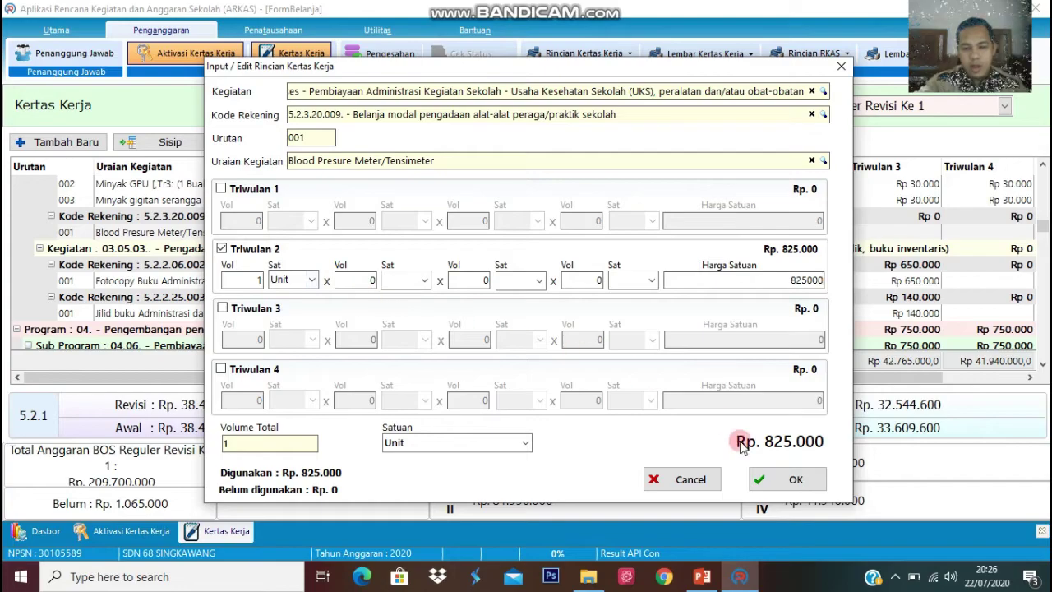
{"action": "left_click", "coordinate": [777, 479]}
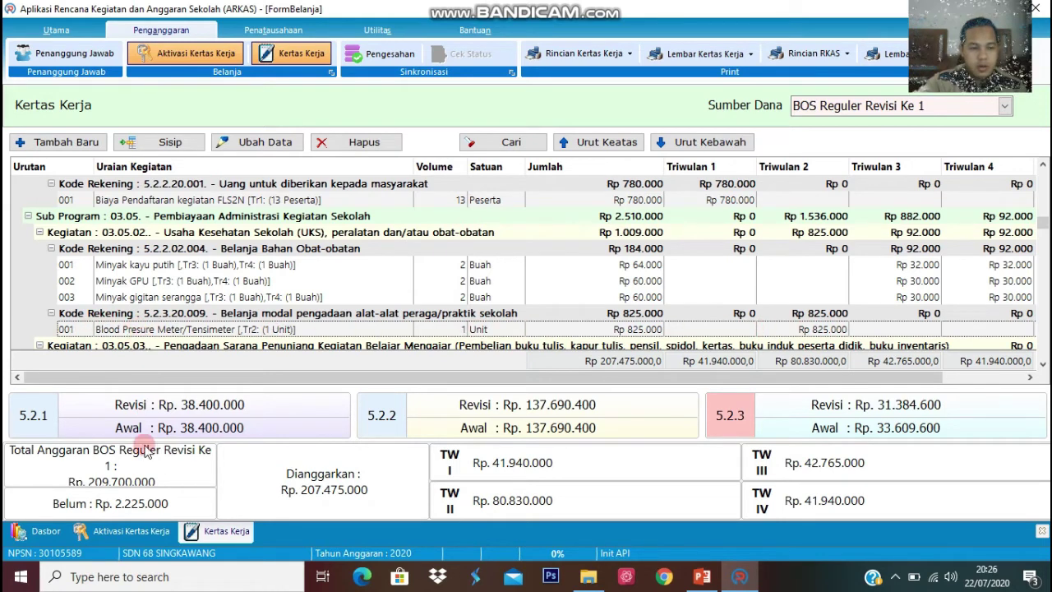
Start a new worksheet item and set its Kegiatan to 07.05.56, Pengadaan Alat Kebersihan, found by searching "kebersi".
{"action": "scroll", "coordinate": [1044, 364], "scroll_direction": "down", "scroll_amount": 4}
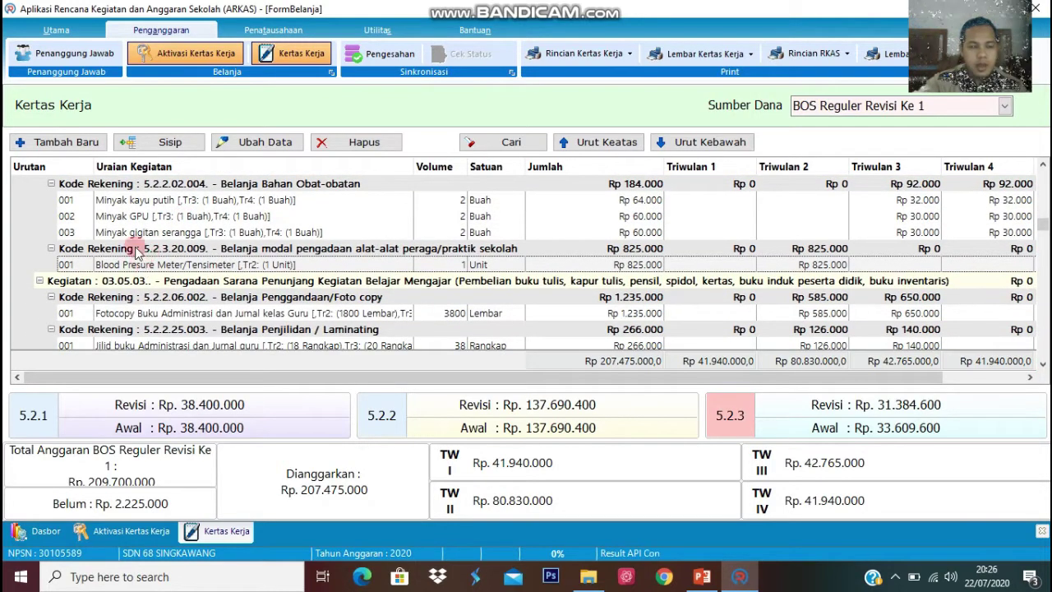
{"action": "left_click", "coordinate": [81, 145]}
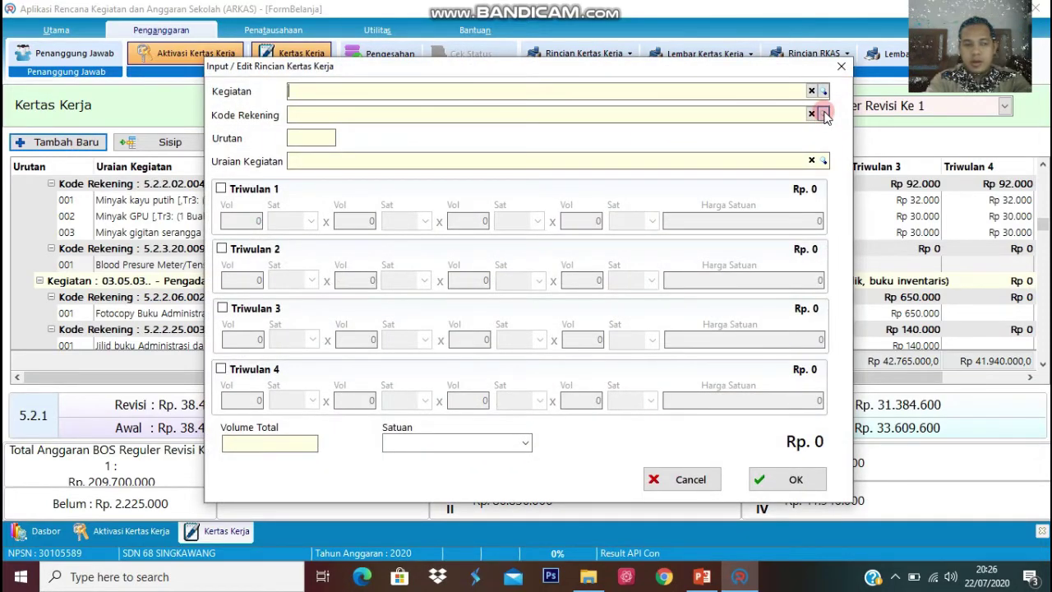
{"action": "left_click", "coordinate": [824, 115]}
{"action": "type", "text": "kebersi"}
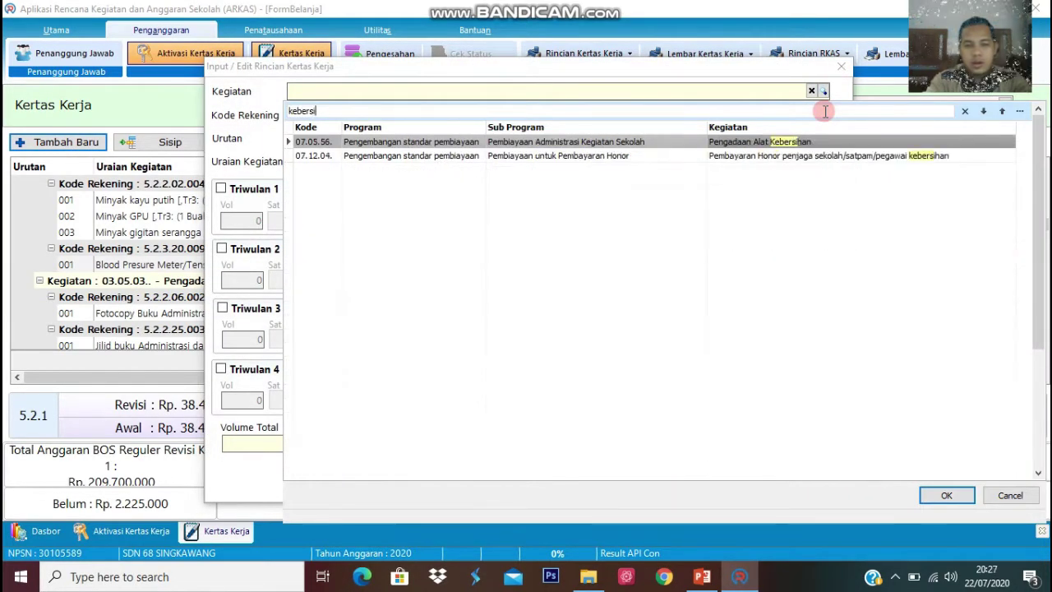
{"action": "double_click", "coordinate": [637, 141]}
Set the new item's Kode Rekening to 5.2.3.10.016, Belanja modal mesin pemotong rumput, and its Uraian Kegiatan to Mesin Potong Rumput.
{"action": "left_click", "coordinate": [824, 115]}
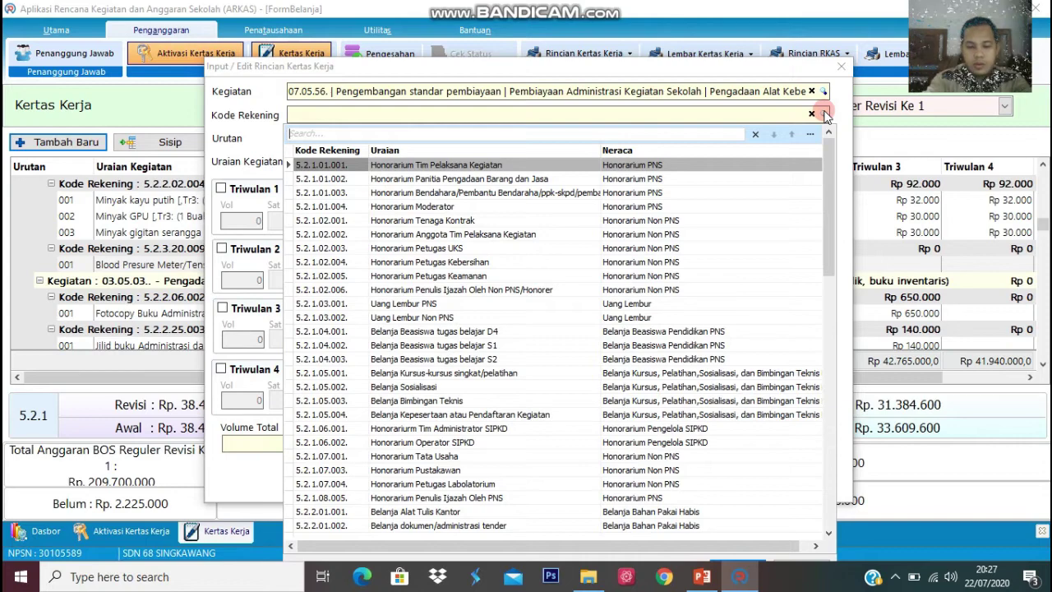
{"action": "type", "text": "rump"}
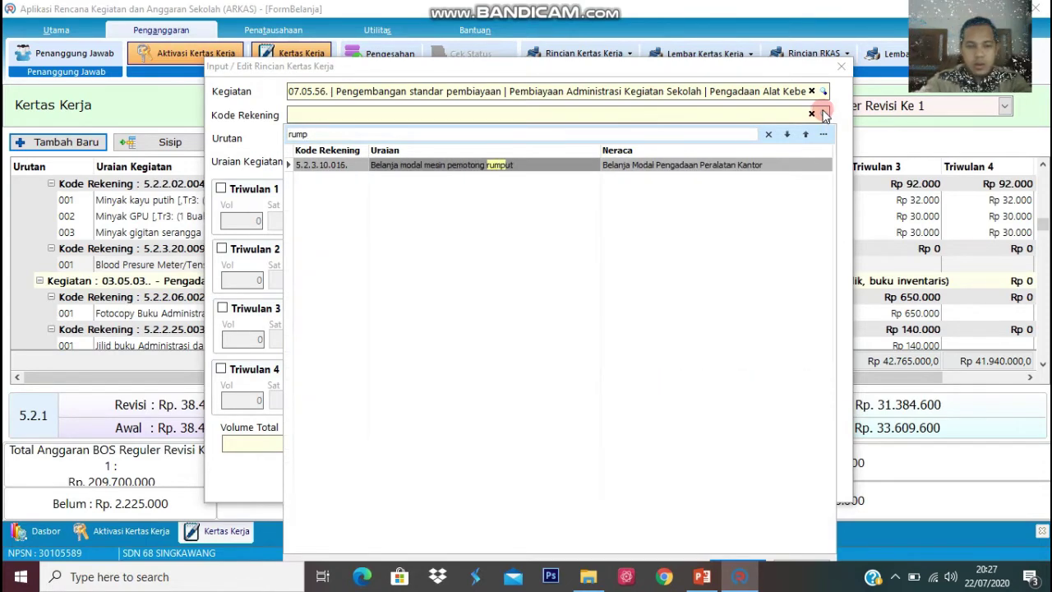
{"action": "left_click", "coordinate": [532, 168]}
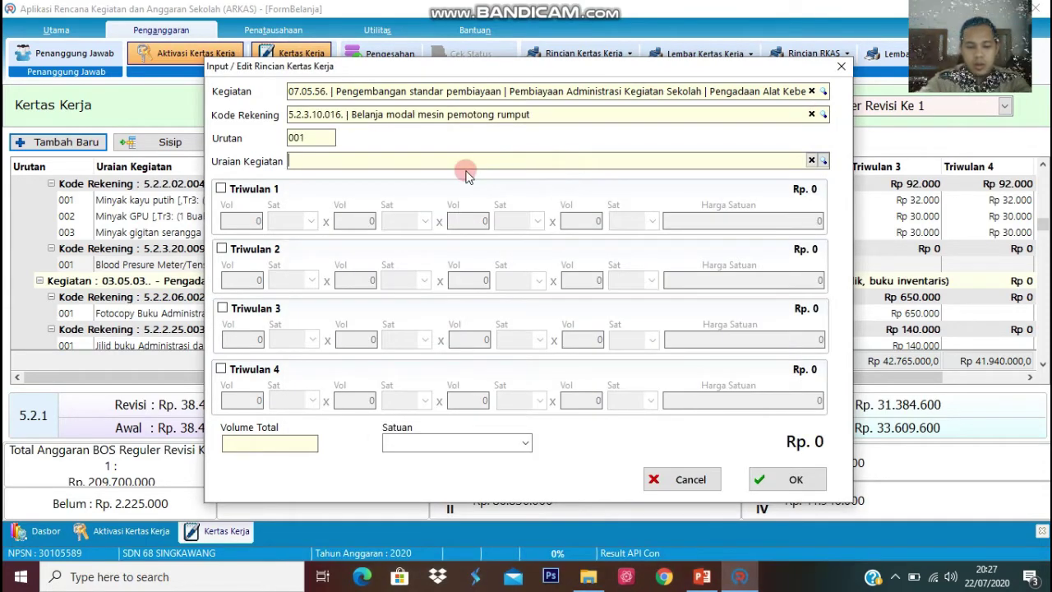
{"action": "type", "text": "umo"}
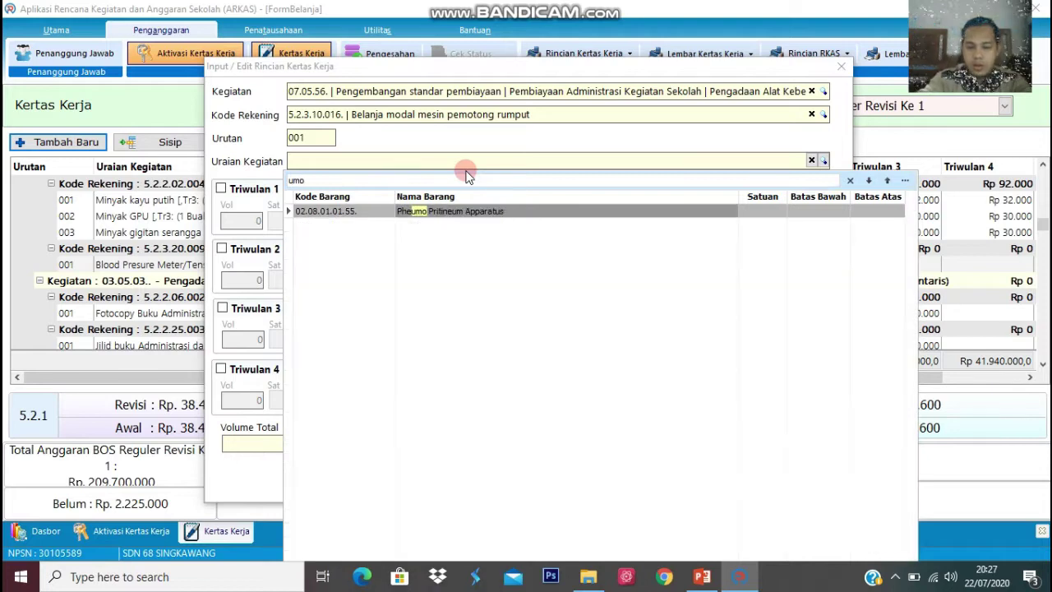
{"action": "key", "text": "BackSpace"}
{"action": "type", "text": "pu"}
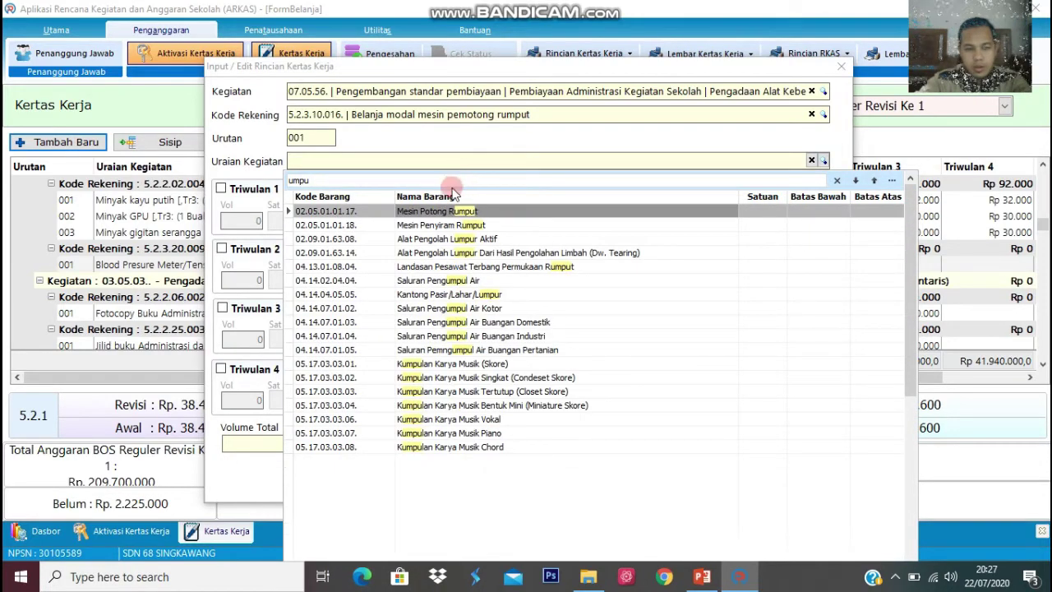
{"action": "double_click", "coordinate": [430, 213]}
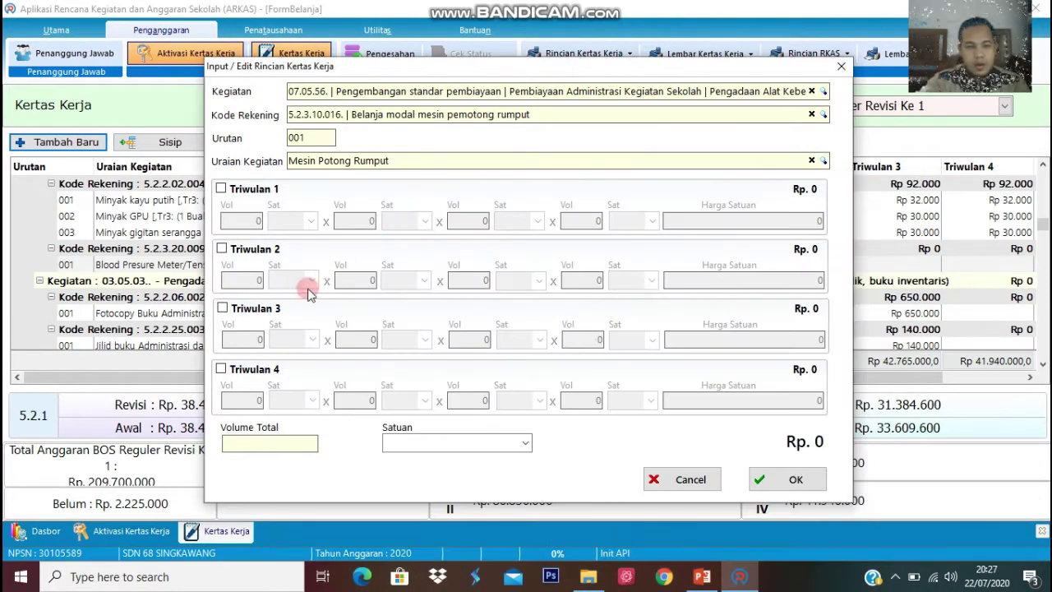
Budget the lawn mower in Triwulan 3 as 1 Unit at 2225000 with Satuan Unit, and find the saved item in the worksheet.
{"action": "left_click", "coordinate": [237, 309]}
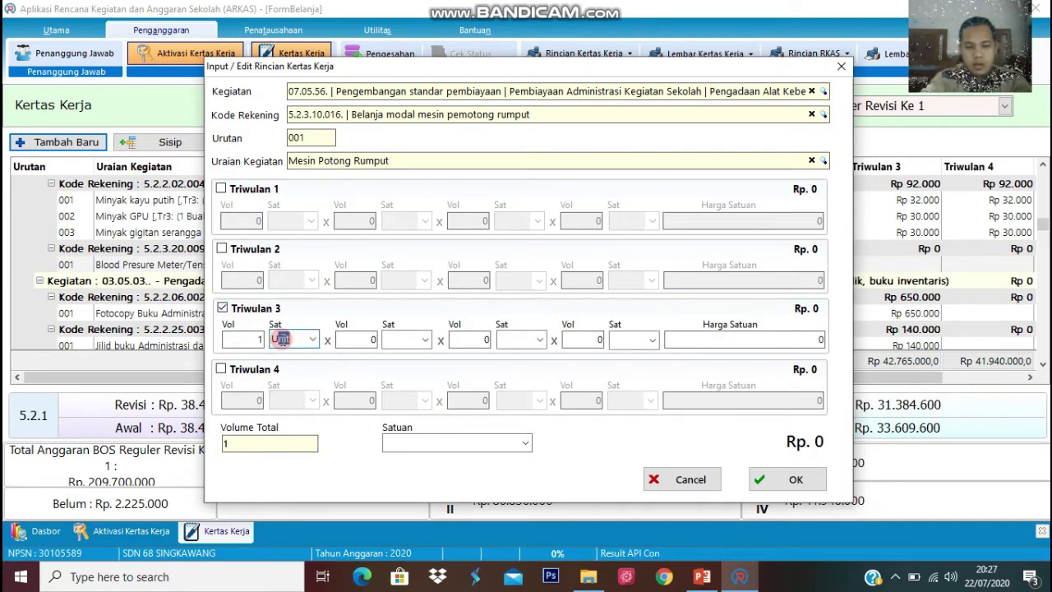
{"action": "left_click", "coordinate": [789, 339]}
{"action": "type", "text": "2225000"}
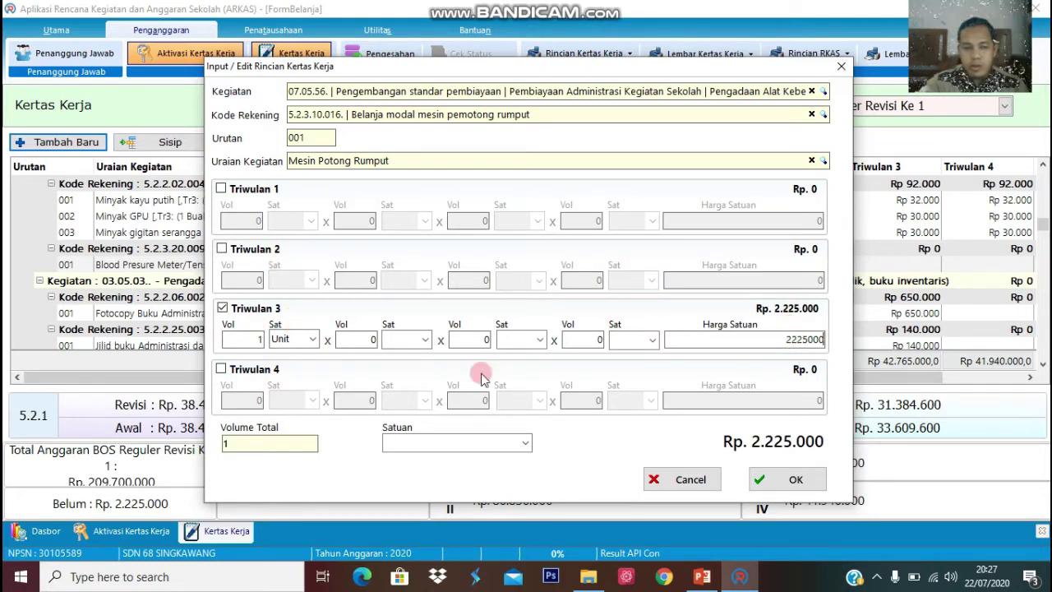
{"action": "left_click", "coordinate": [254, 339]}
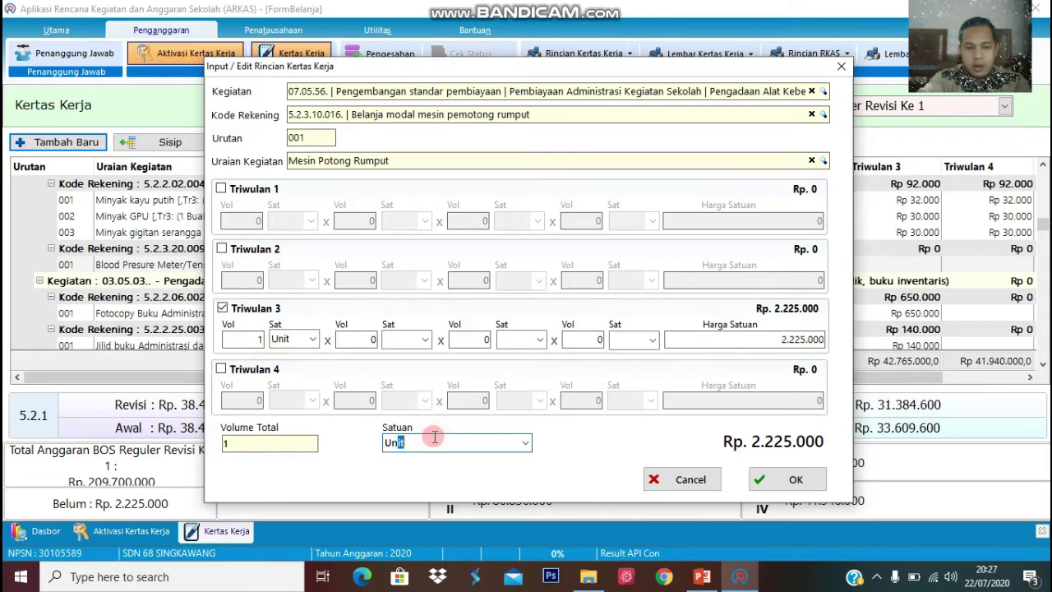
{"action": "left_click", "coordinate": [794, 480]}
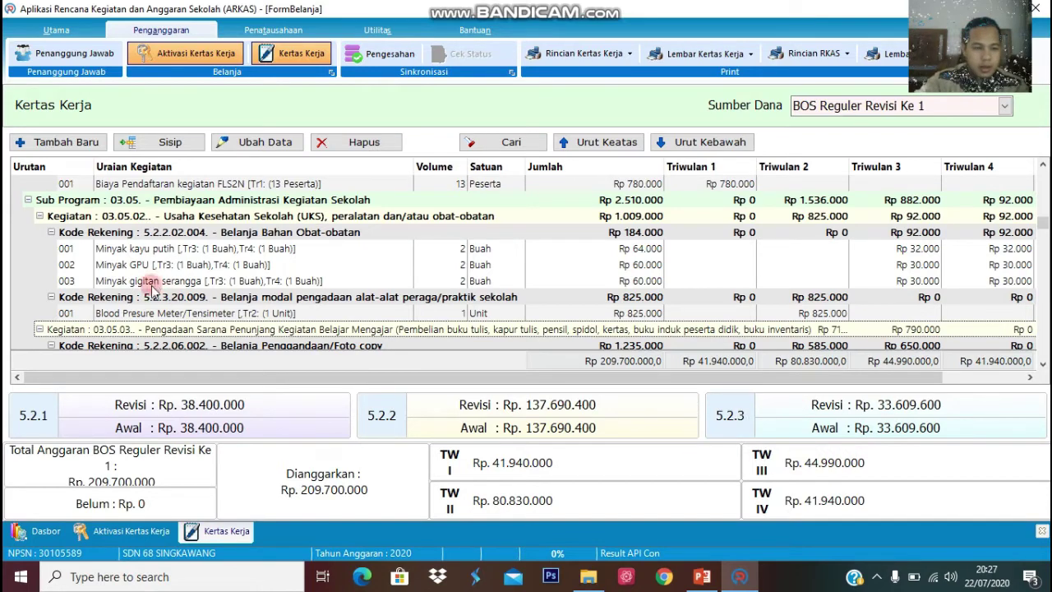
{"action": "scroll", "coordinate": [156, 308], "scroll_direction": "down", "scroll_amount": 1}
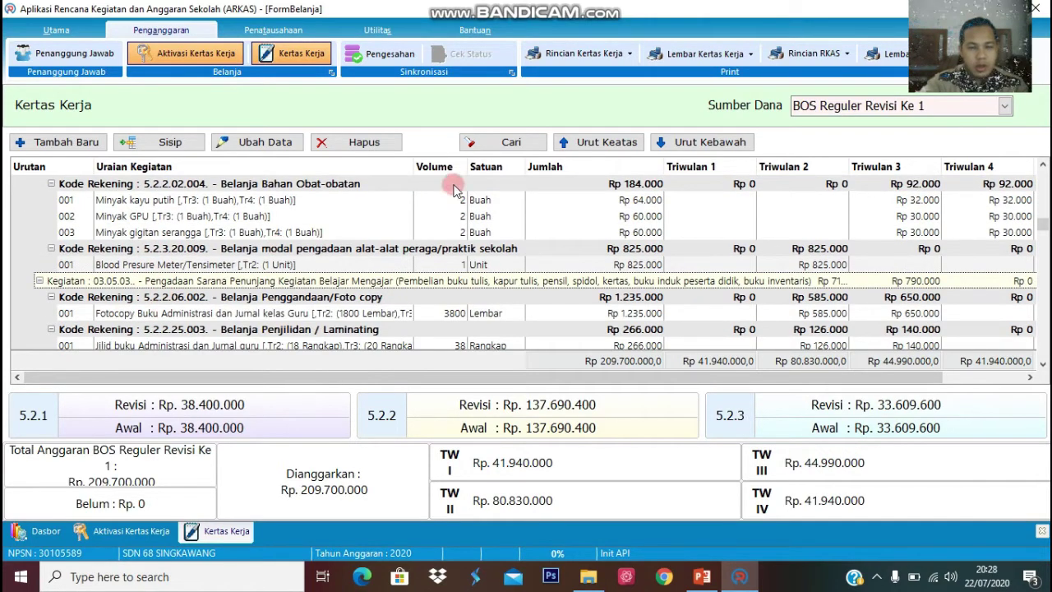
{"action": "left_click", "coordinate": [502, 144]}
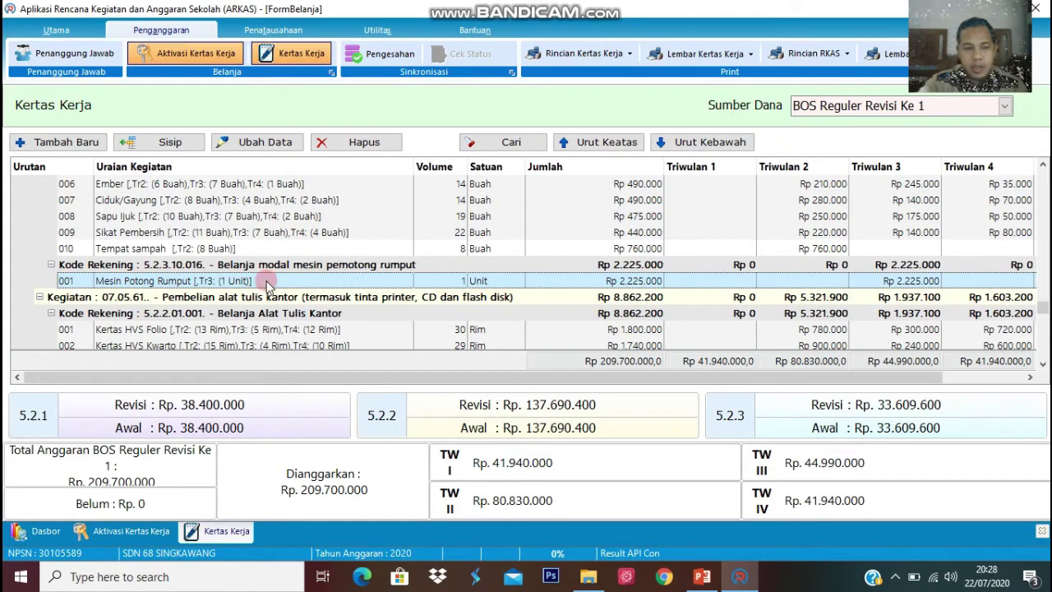
Open the Transportasi Pembina/Pelatih pramuka item under Kegiatan 03.03.44, Pelaksanaan Ekstrakurikuler Kepramukaan, for editing.
{"action": "scroll", "coordinate": [267, 284], "scroll_direction": "up", "scroll_amount": 10}
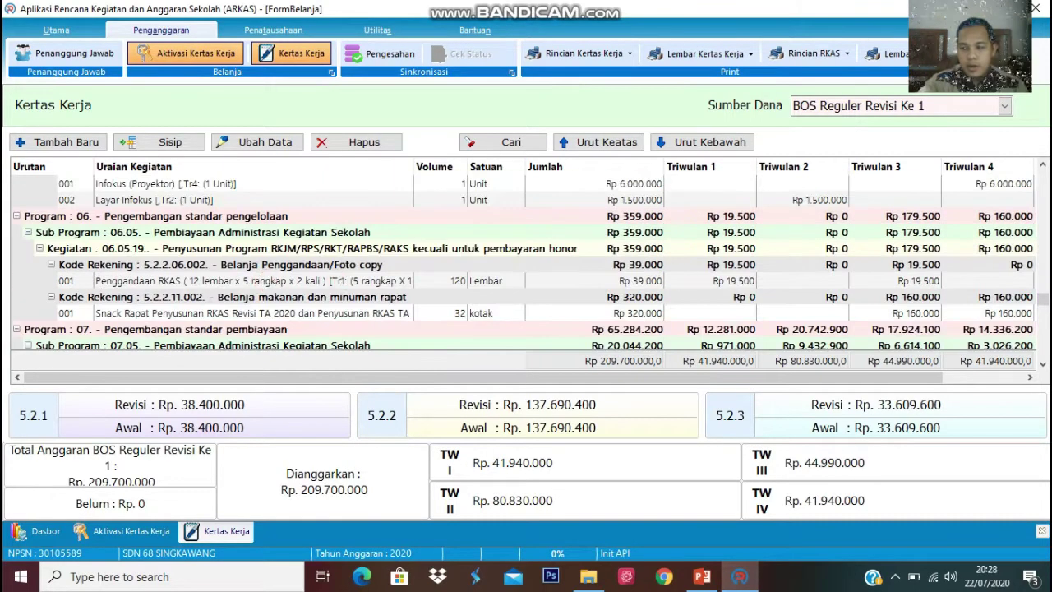
{"action": "scroll", "coordinate": [366, 255], "scroll_direction": "up", "scroll_amount": 10}
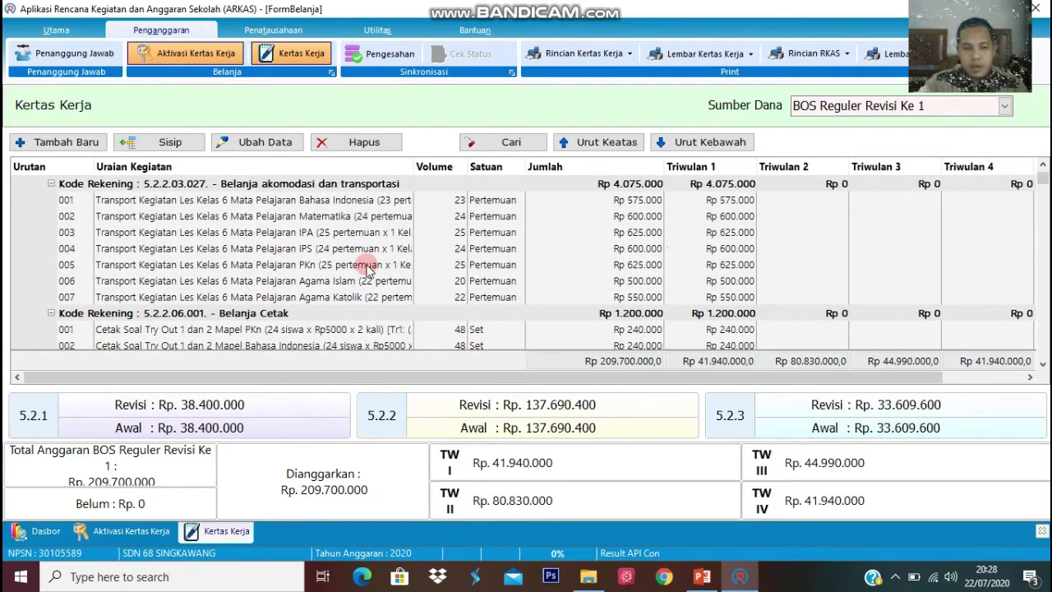
{"action": "scroll", "coordinate": [368, 267], "scroll_direction": "down", "scroll_amount": 3}
{"action": "scroll", "coordinate": [367, 267], "scroll_direction": "down", "scroll_amount": 5}
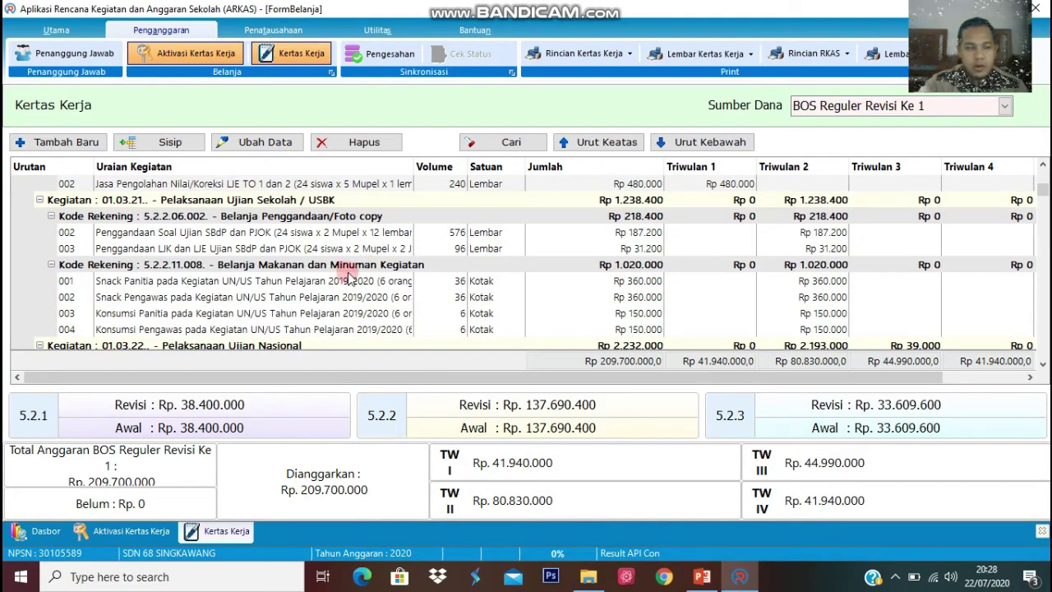
{"action": "scroll", "coordinate": [350, 278], "scroll_direction": "down", "scroll_amount": 3}
{"action": "scroll", "coordinate": [354, 278], "scroll_direction": "up", "scroll_amount": 5}
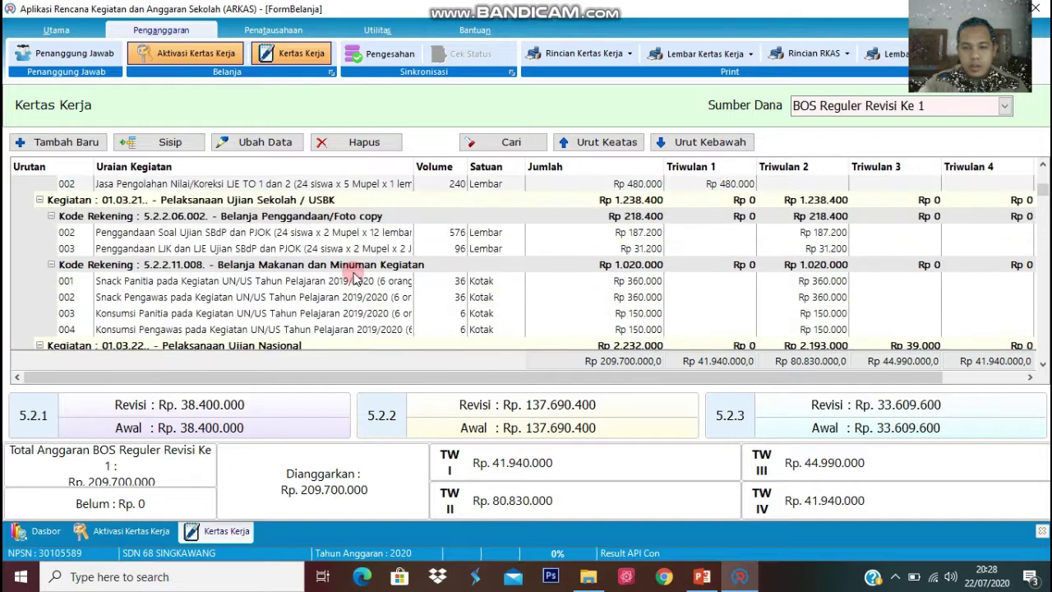
{"action": "scroll", "coordinate": [246, 265], "scroll_direction": "down", "scroll_amount": 15}
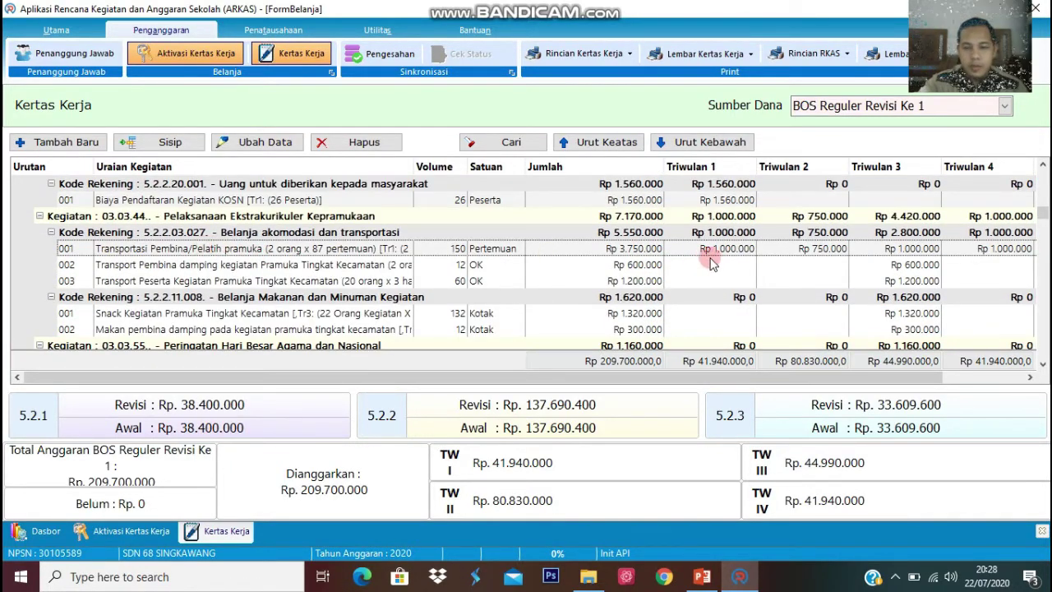
{"action": "double_click", "coordinate": [167, 253]}
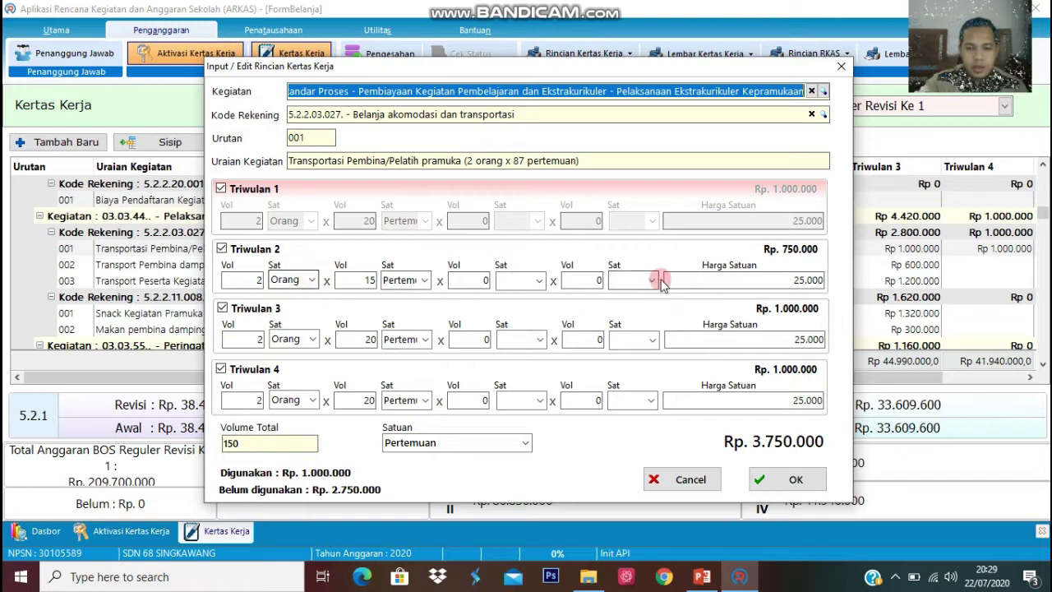
Set the scout trainer transport item's number of people (Orang) to 0 in Triwulan 2, 3 and 4.
{"action": "left_click", "coordinate": [241, 281]}
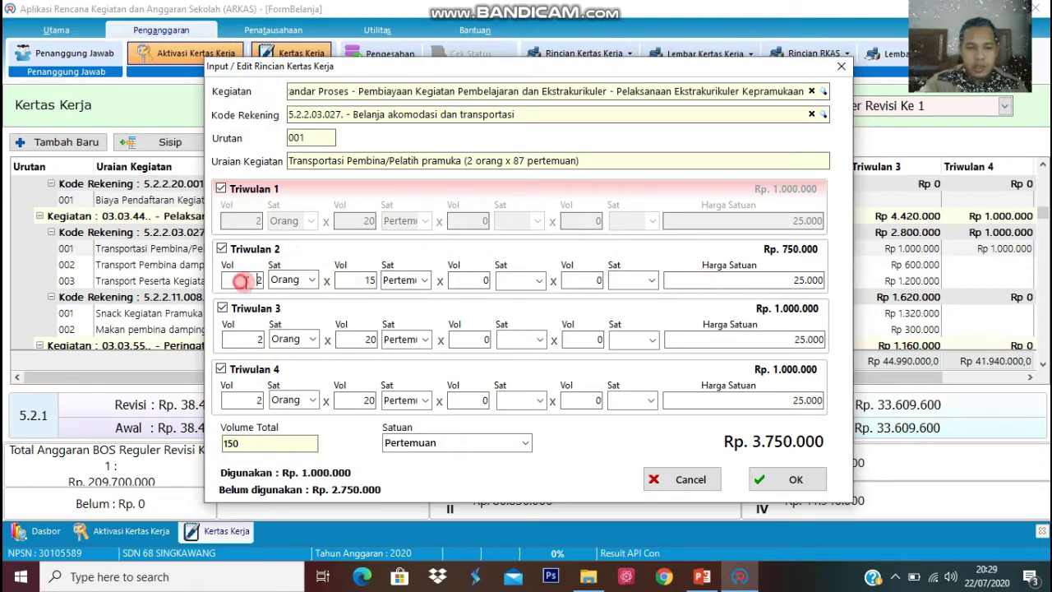
{"action": "left_click_drag", "start_coordinate": [246, 278], "coordinate": [272, 280]}
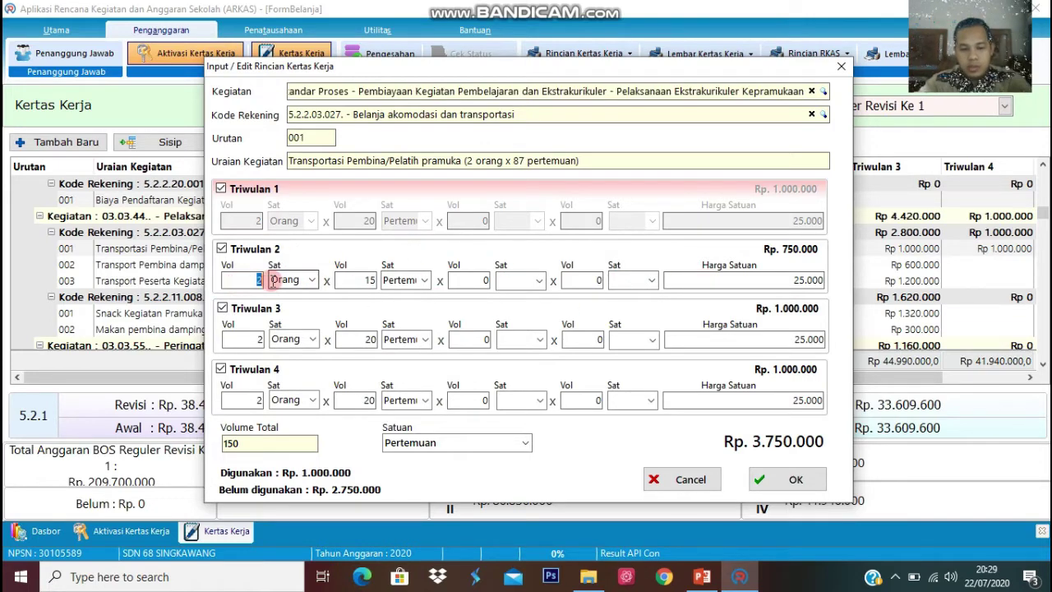
{"action": "key", "text": "BackSpace"}
{"action": "double_click", "coordinate": [246, 339]}
{"action": "key", "text": "BackSpace"}
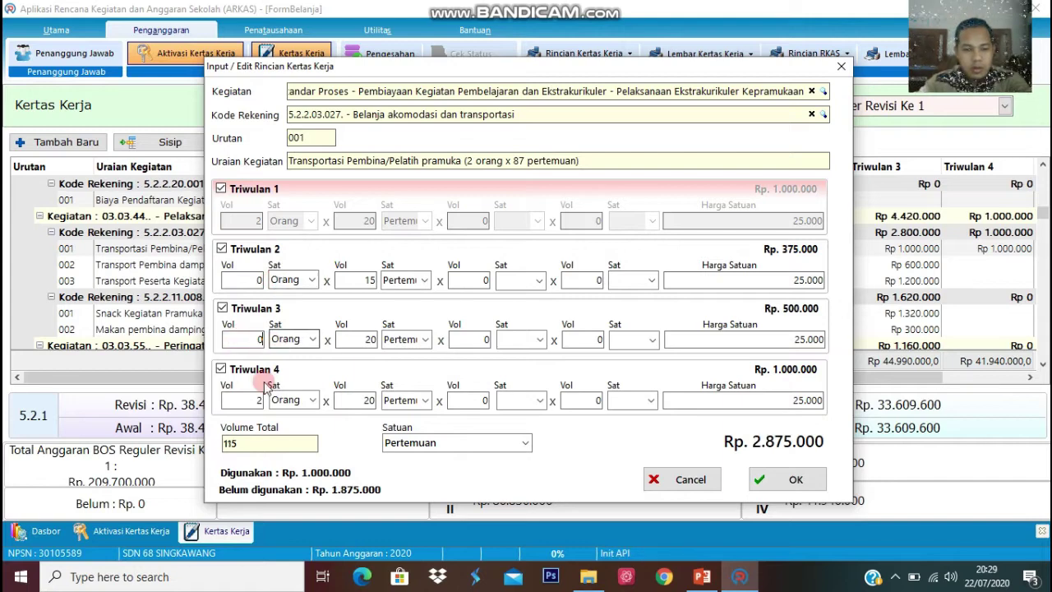
{"action": "left_click", "coordinate": [245, 401]}
{"action": "double_click", "coordinate": [245, 401]}
{"action": "key", "text": "BackSpace"}
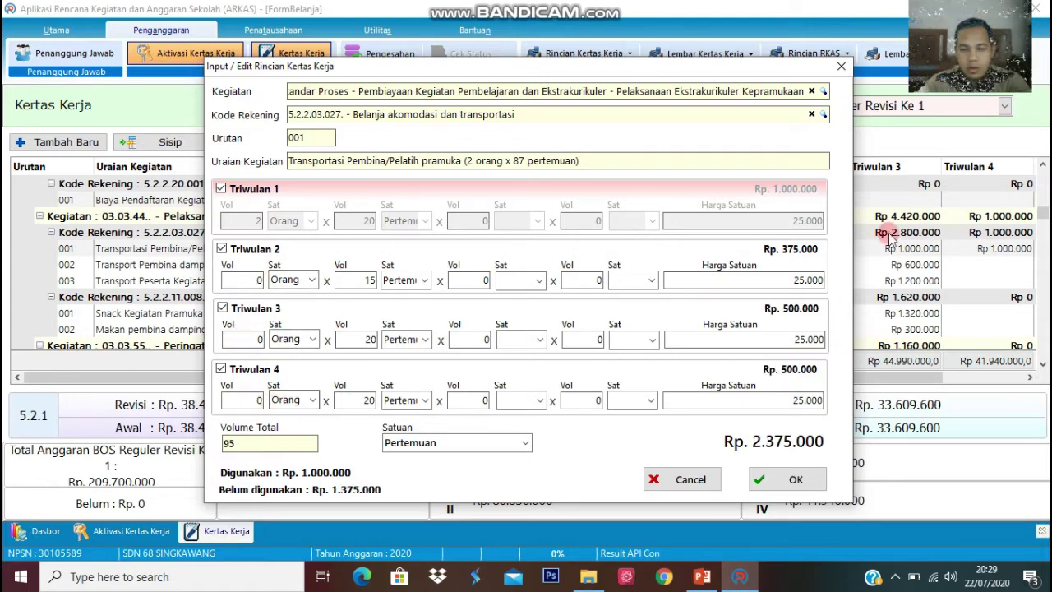
Set the scout trainer transport item's unit price to 0 in Triwulan 2, 3 and 4.
{"action": "double_click", "coordinate": [786, 280]}
{"action": "key", "text": "BackSpace"}
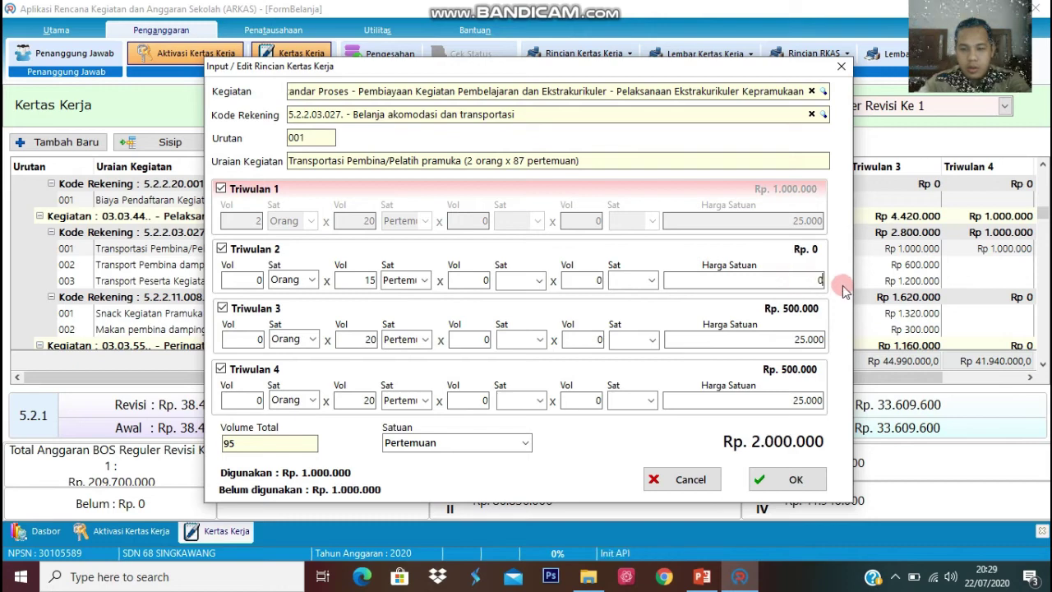
{"action": "left_click_drag", "start_coordinate": [786, 337], "coordinate": [827, 339]}
{"action": "key", "text": "BackSpace"}
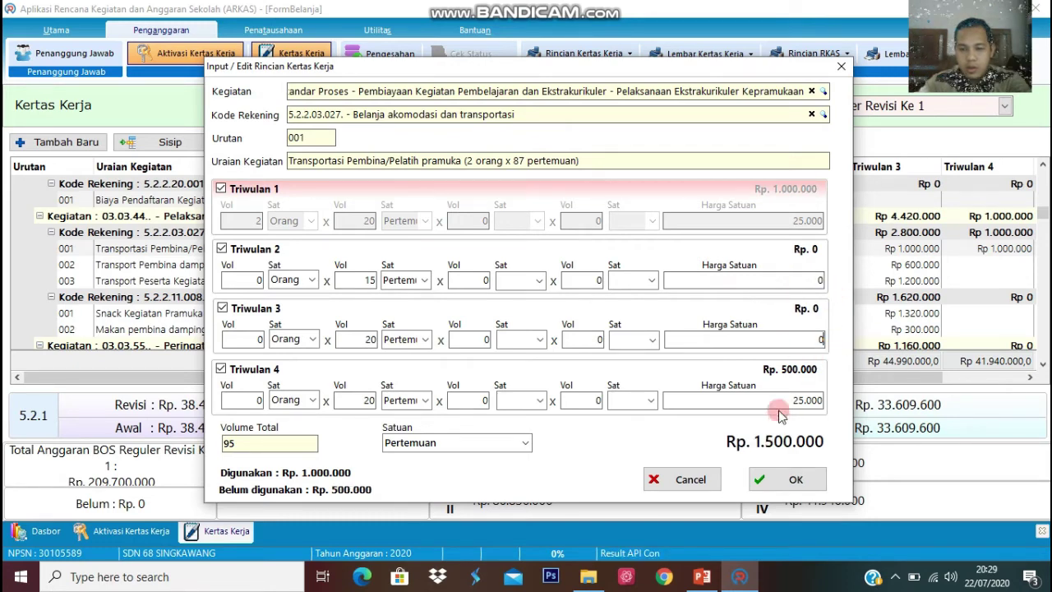
{"action": "left_click_drag", "start_coordinate": [773, 400], "coordinate": [847, 403]}
{"action": "key", "text": "BackSpace"}
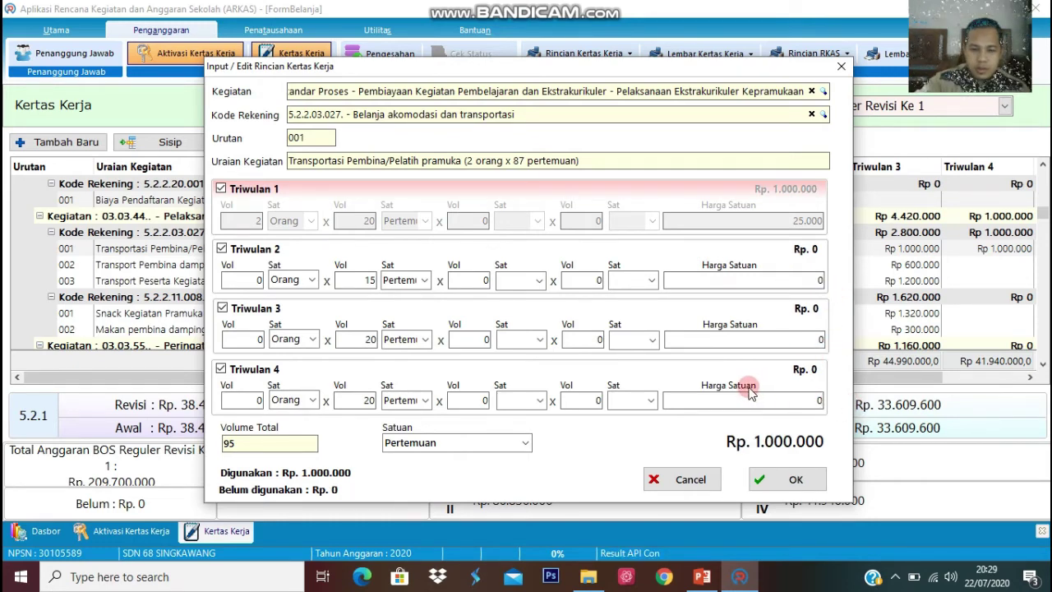
Disable Triwulan 2, 3 and 4 for the scout trainer transport item and save it.
{"action": "left_click", "coordinate": [222, 249]}
{"action": "left_click", "coordinate": [221, 309]}
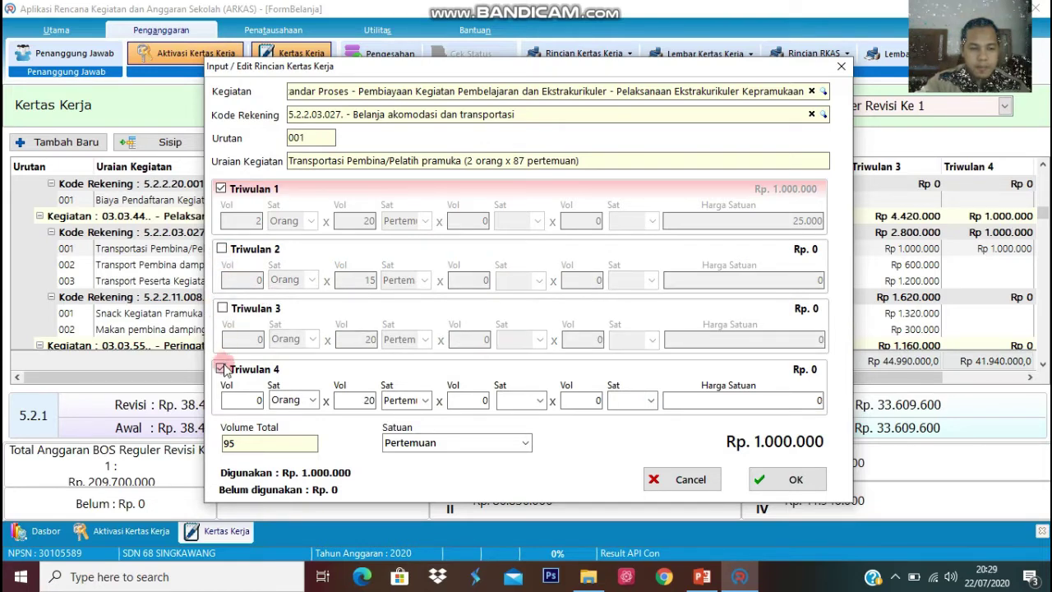
{"action": "left_click", "coordinate": [221, 369]}
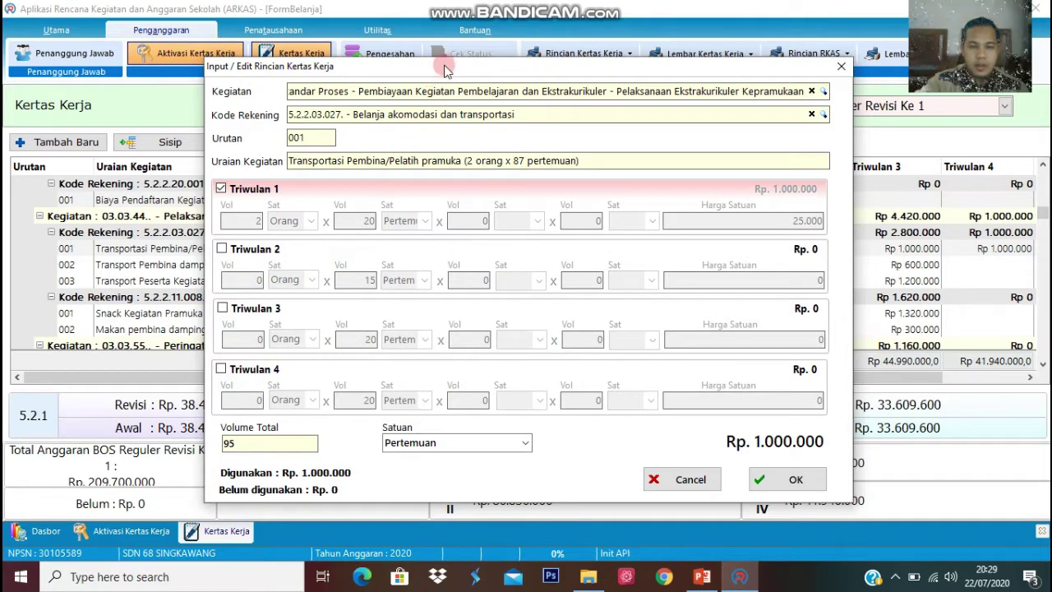
{"action": "left_click_drag", "start_coordinate": [480, 63], "coordinate": [567, 37]}
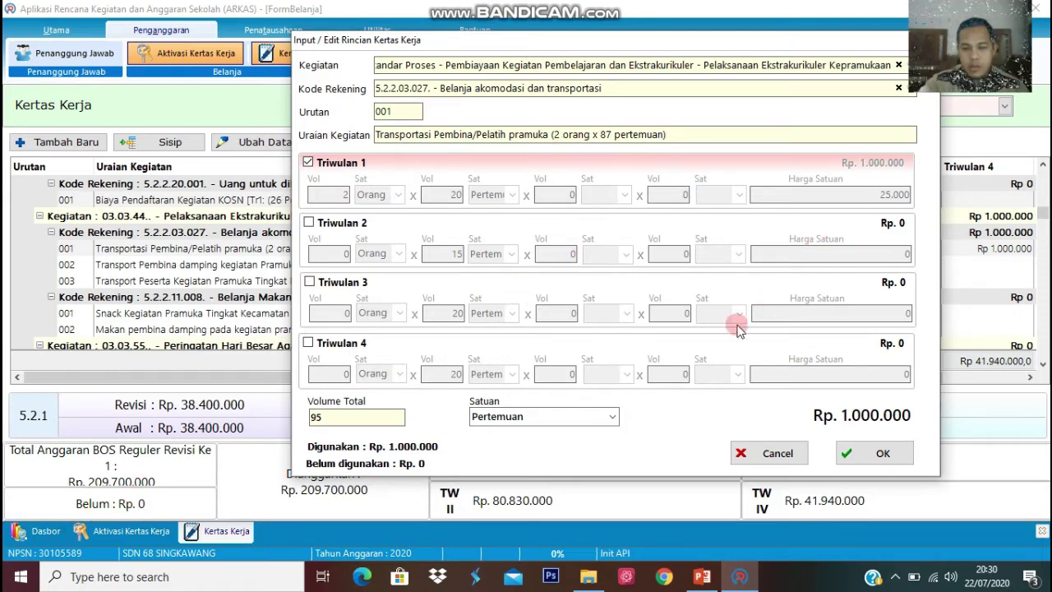
{"action": "left_click", "coordinate": [853, 452]}
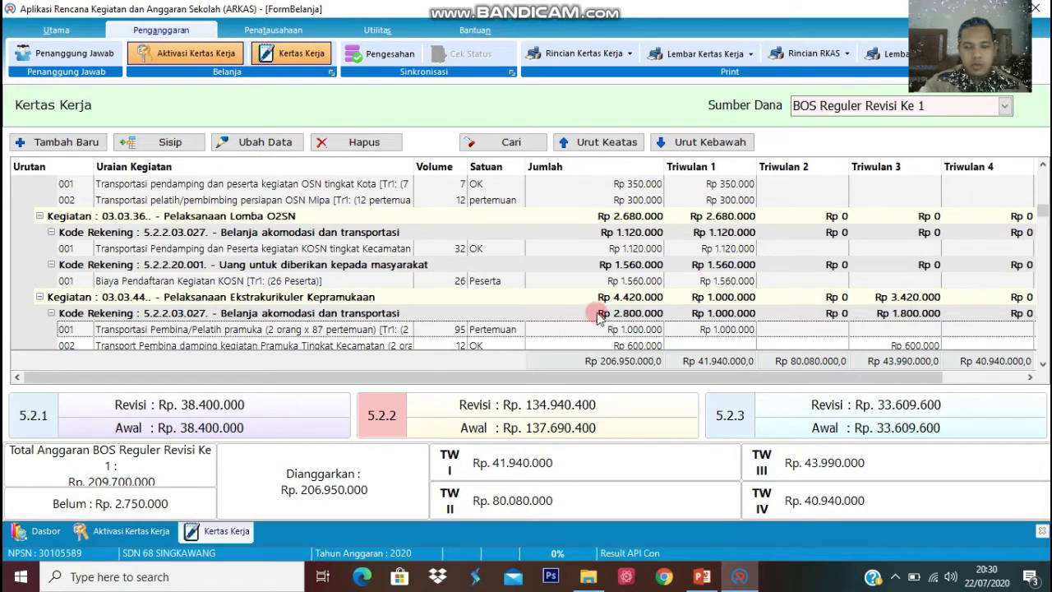
Set the Triwulan 2 unit price of the Rol Meter item under Belanja Perlengkapan Olahraga to 120000 and save it.
{"action": "scroll", "coordinate": [263, 282], "scroll_direction": "down", "scroll_amount": 3}
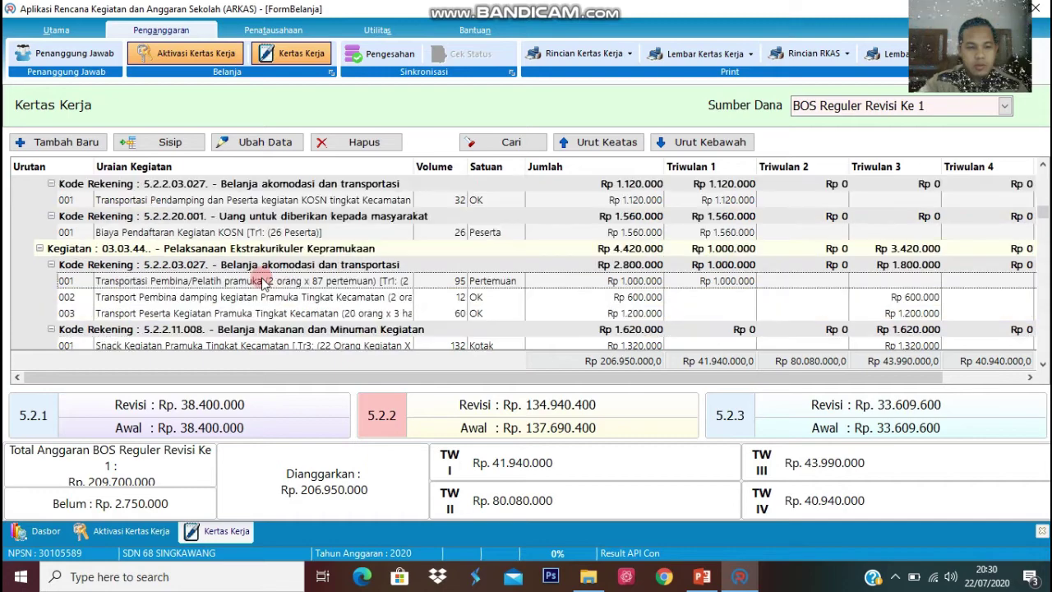
{"action": "scroll", "coordinate": [263, 282], "scroll_direction": "down", "scroll_amount": 4}
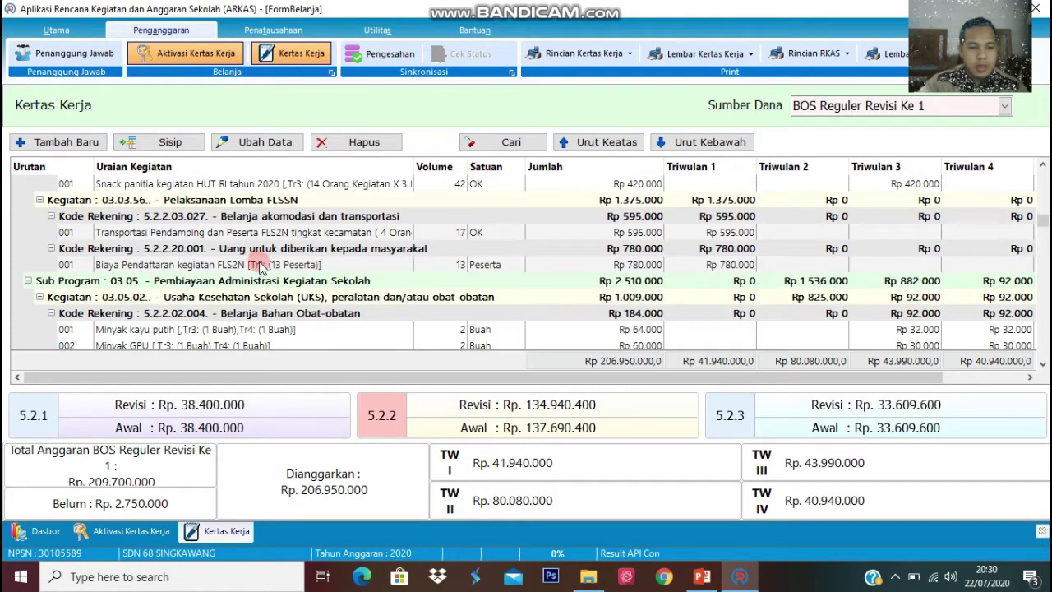
{"action": "scroll", "coordinate": [233, 263], "scroll_direction": "down", "scroll_amount": 2}
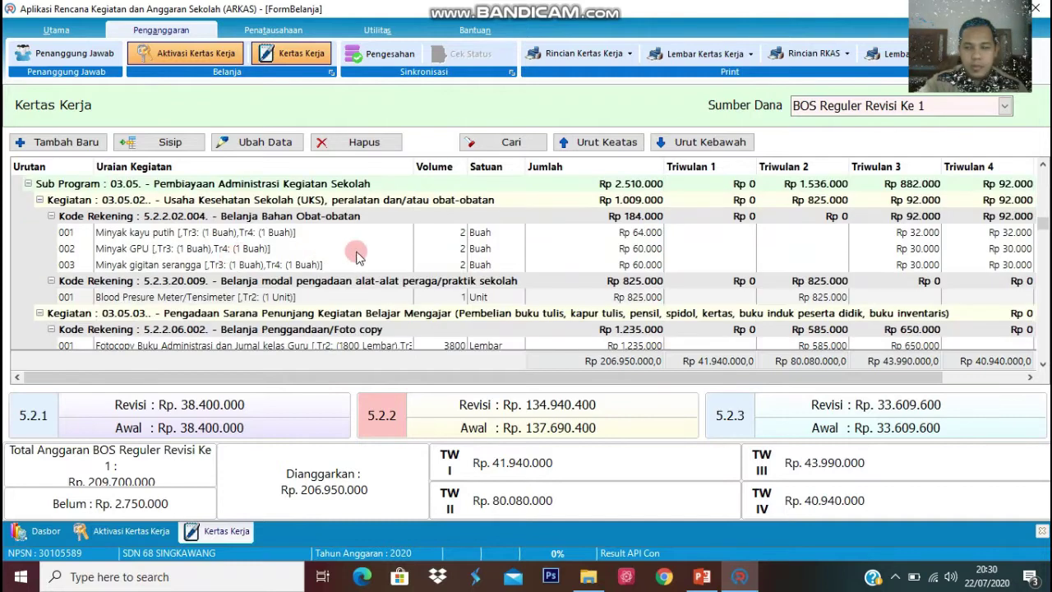
{"action": "scroll", "coordinate": [354, 253], "scroll_direction": "down", "scroll_amount": 1}
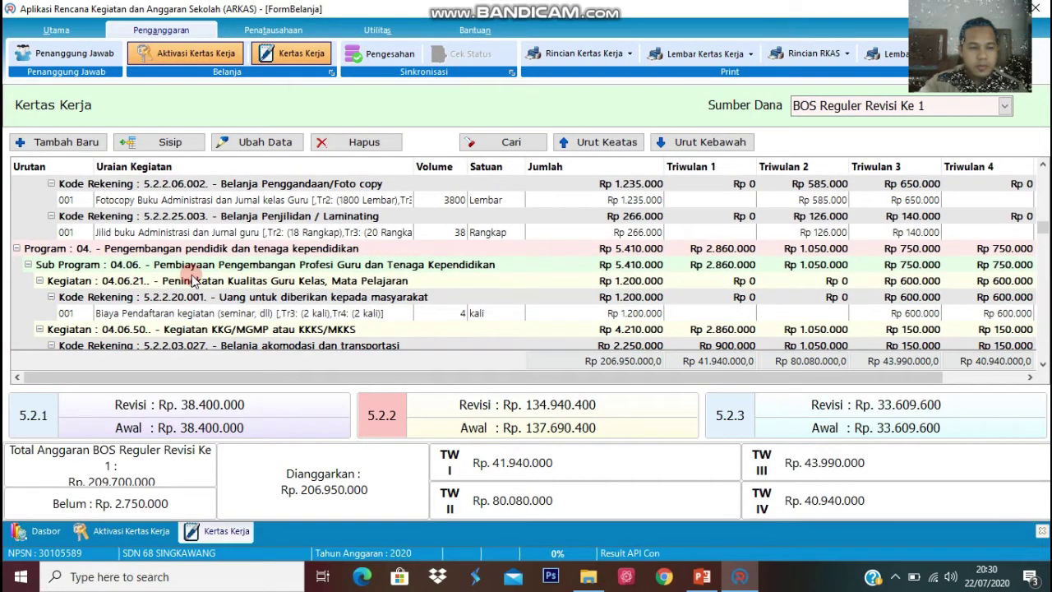
{"action": "scroll", "coordinate": [164, 264], "scroll_direction": "down", "scroll_amount": 10}
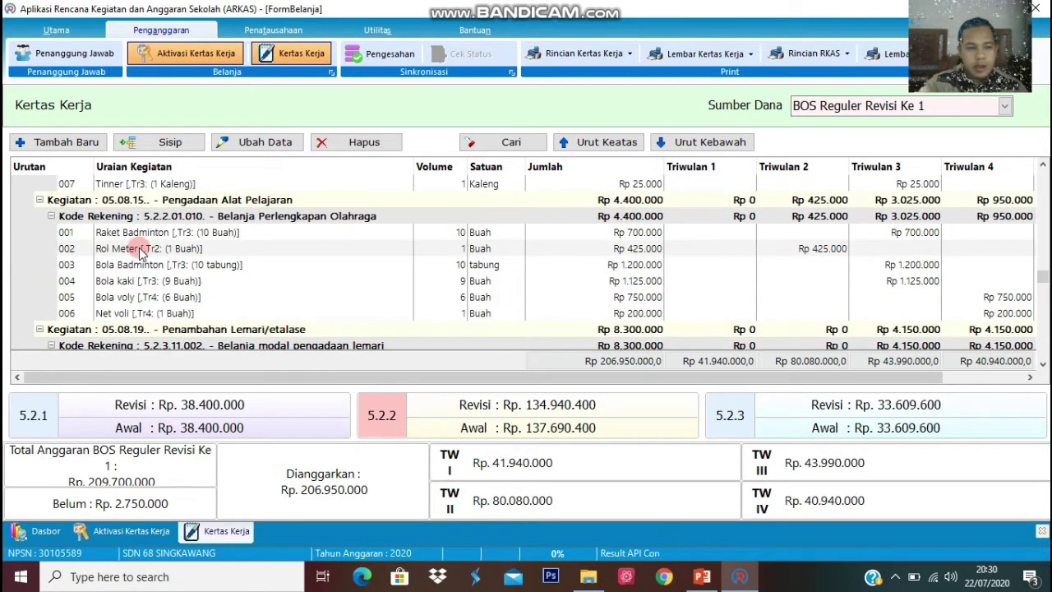
{"action": "double_click", "coordinate": [139, 249]}
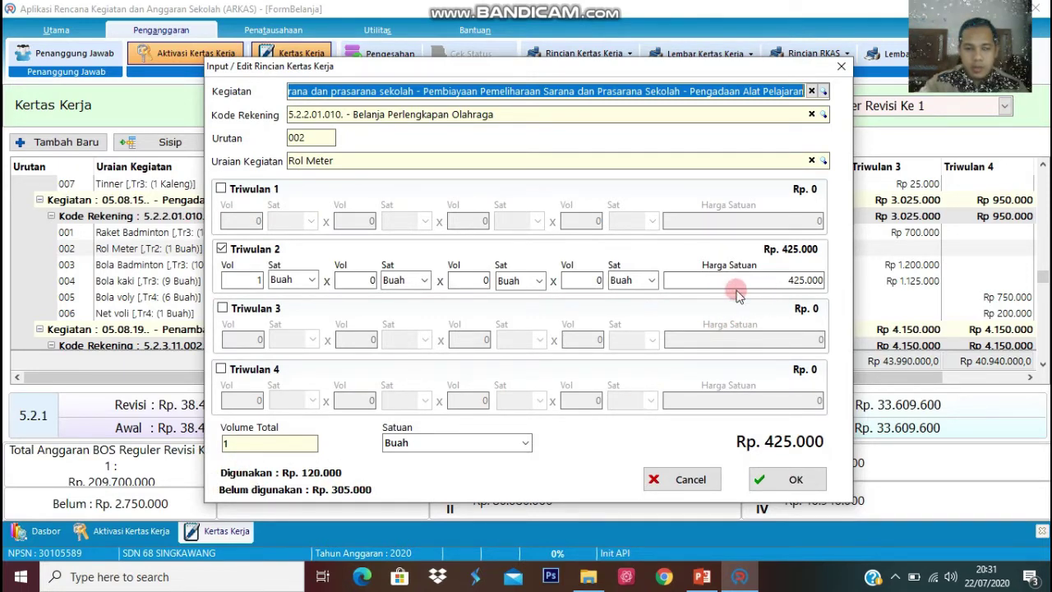
{"action": "left_click", "coordinate": [255, 281]}
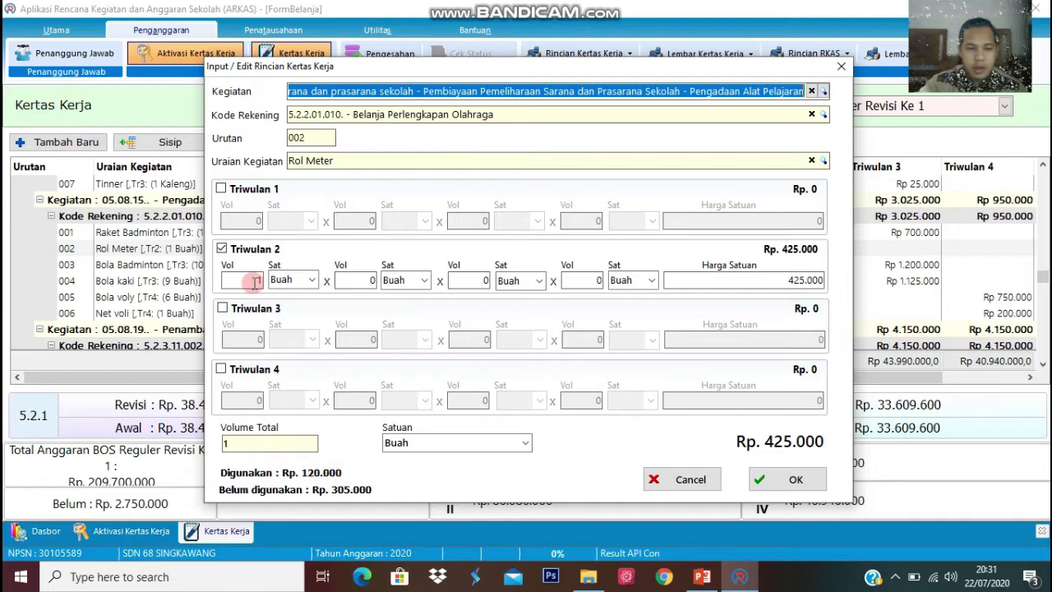
{"action": "left_click", "coordinate": [755, 282]}
{"action": "left_click_drag", "start_coordinate": [841, 301], "coordinate": [850, 305]}
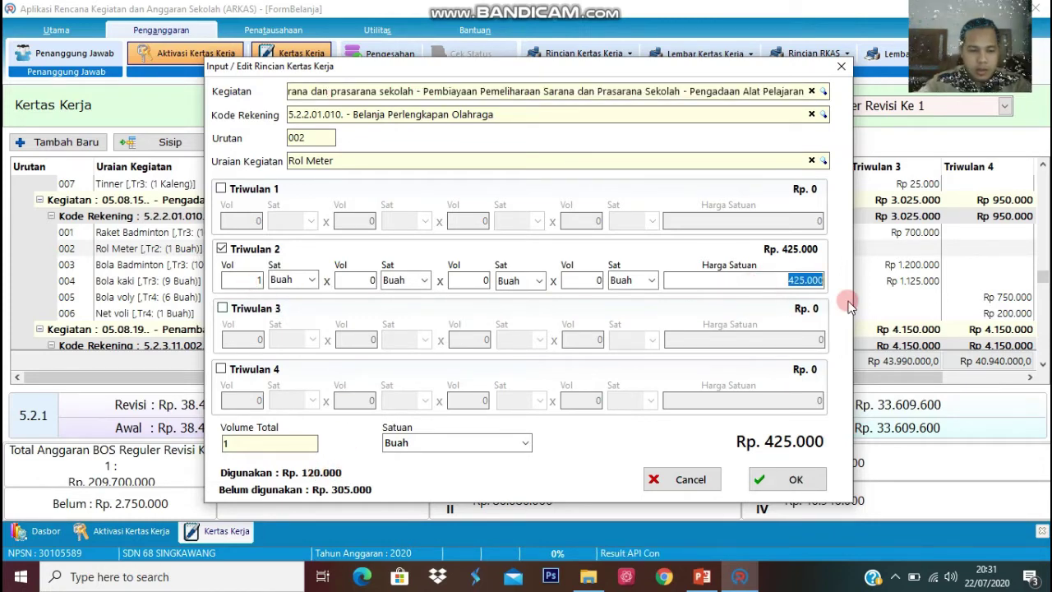
{"action": "type", "text": "120000"}
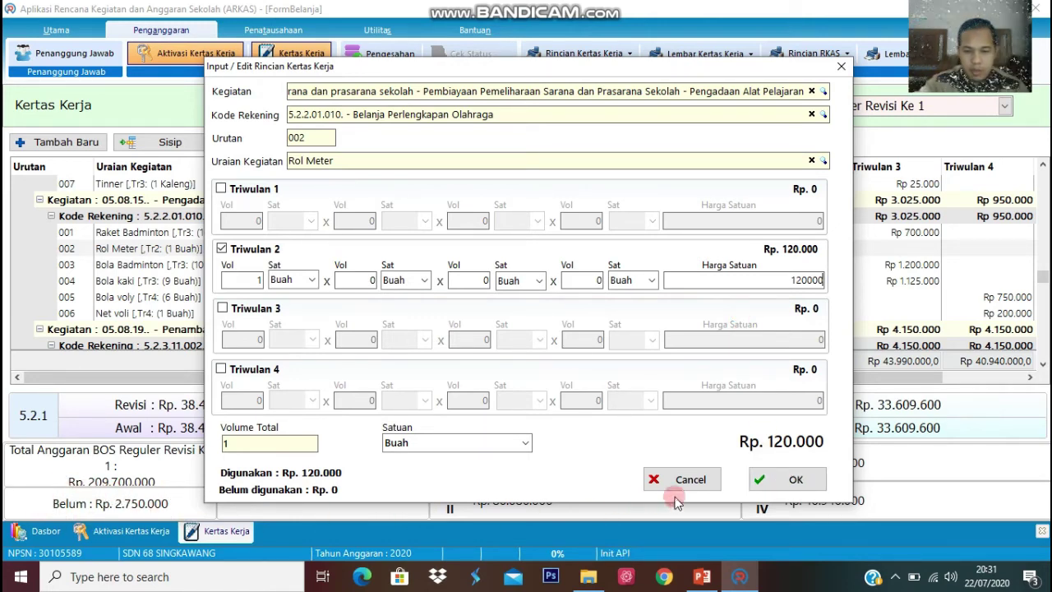
{"action": "left_click", "coordinate": [775, 482]}
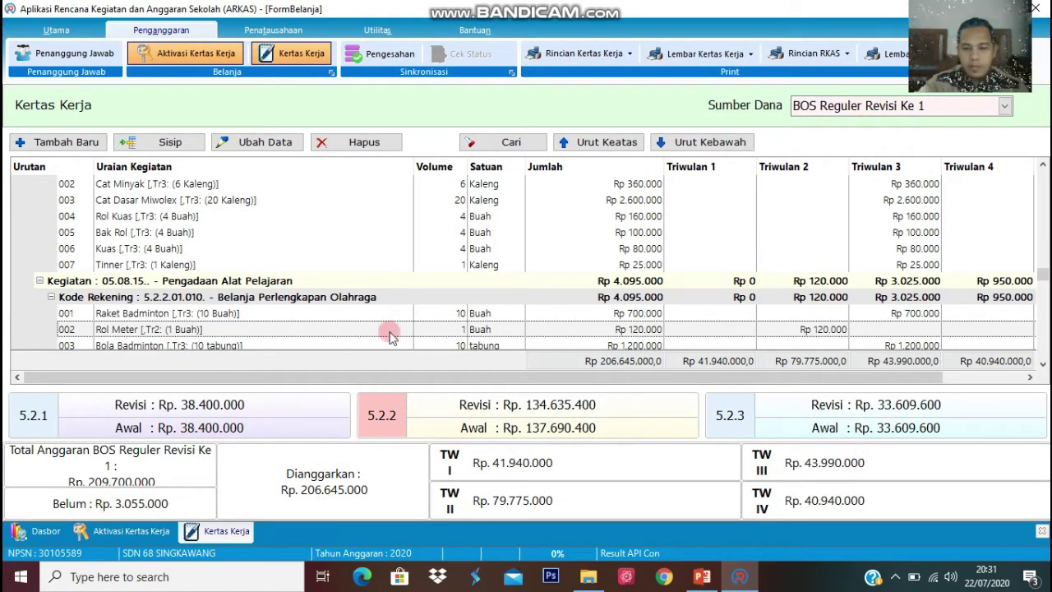
Reopen the Rol Meter item to check its Triwulan 2 entry, and close it without changes.
{"action": "double_click", "coordinate": [194, 334]}
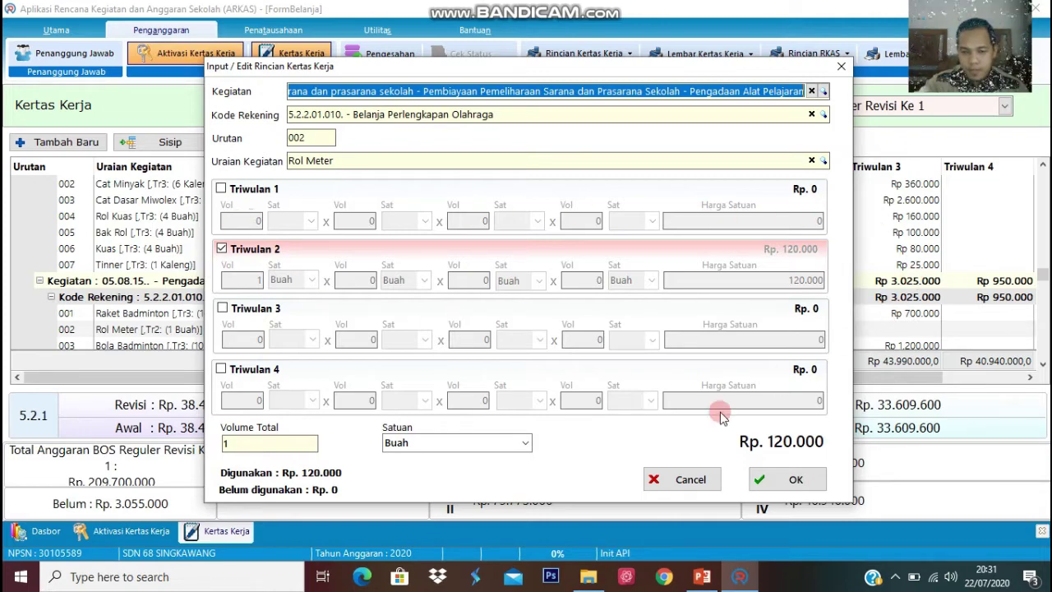
{"action": "left_click", "coordinate": [688, 479]}
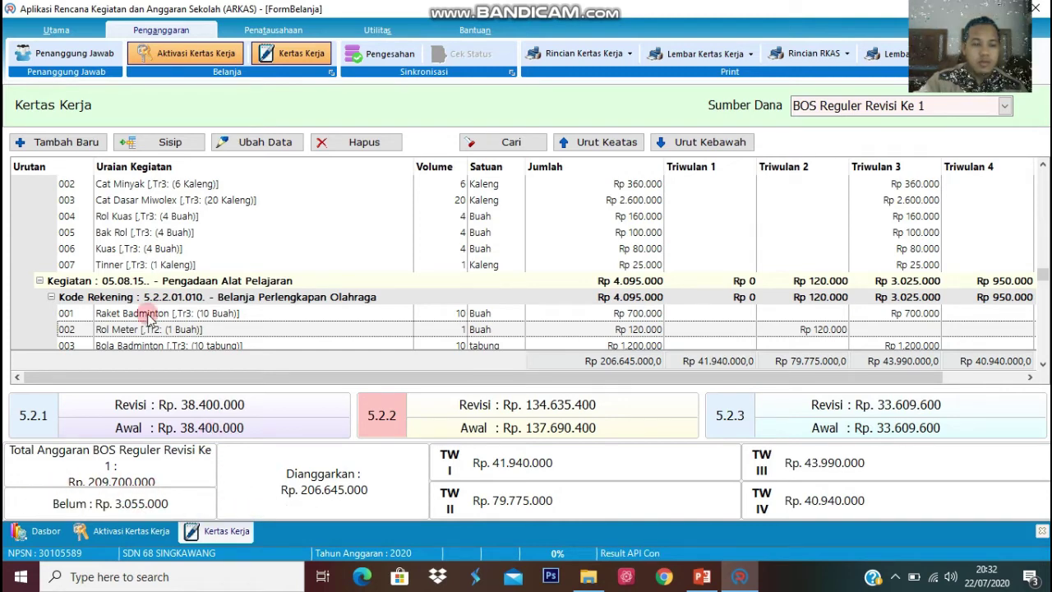
Start a new worksheet item under activity 03.05.02 Usaha Kesehatan Sekolah (UKS) with account code 5.2.2.01.013 Belanja Penanganan Covid-19.
{"action": "left_click", "coordinate": [70, 144]}
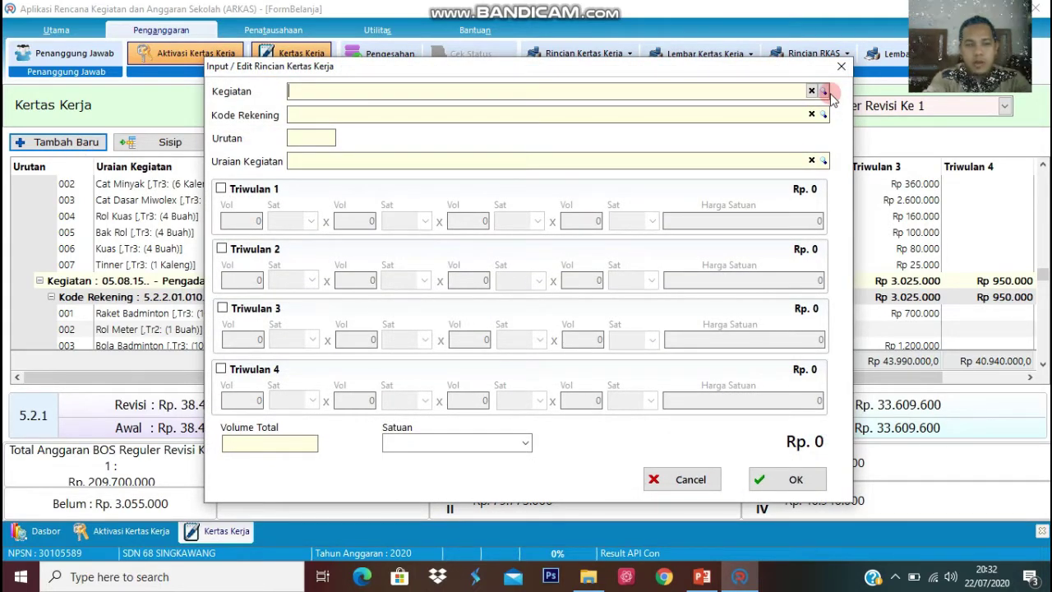
{"action": "left_click", "coordinate": [825, 92]}
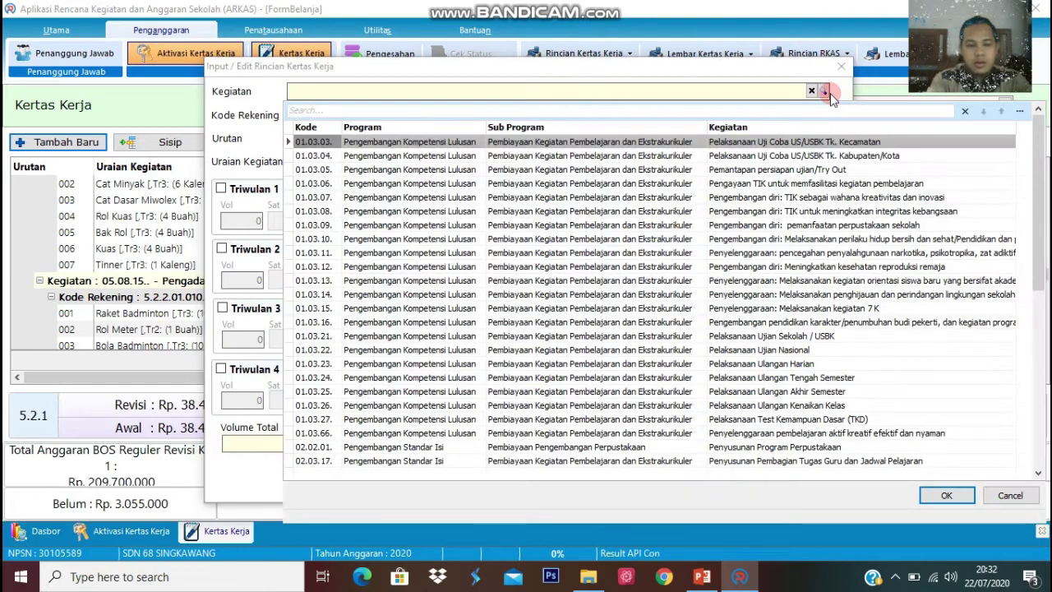
{"action": "type", "text": "uks"}
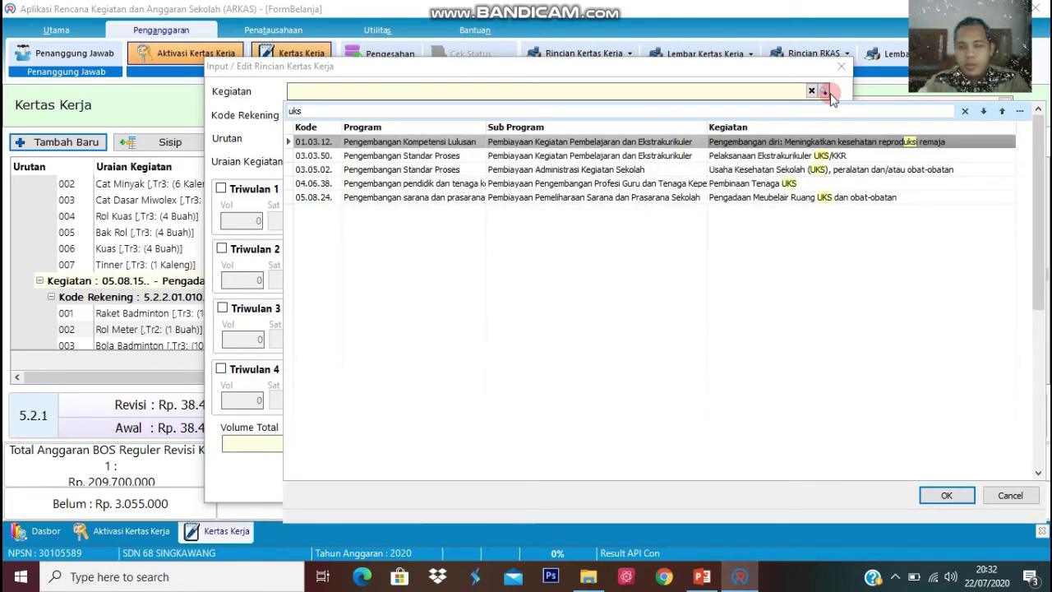
{"action": "double_click", "coordinate": [764, 171]}
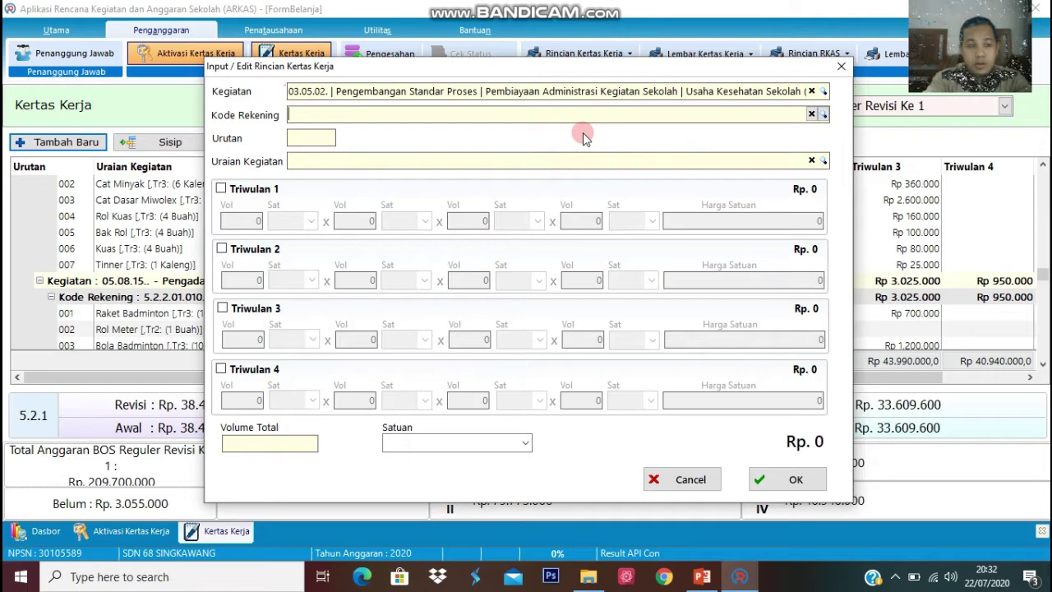
{"action": "type", "text": "co"}
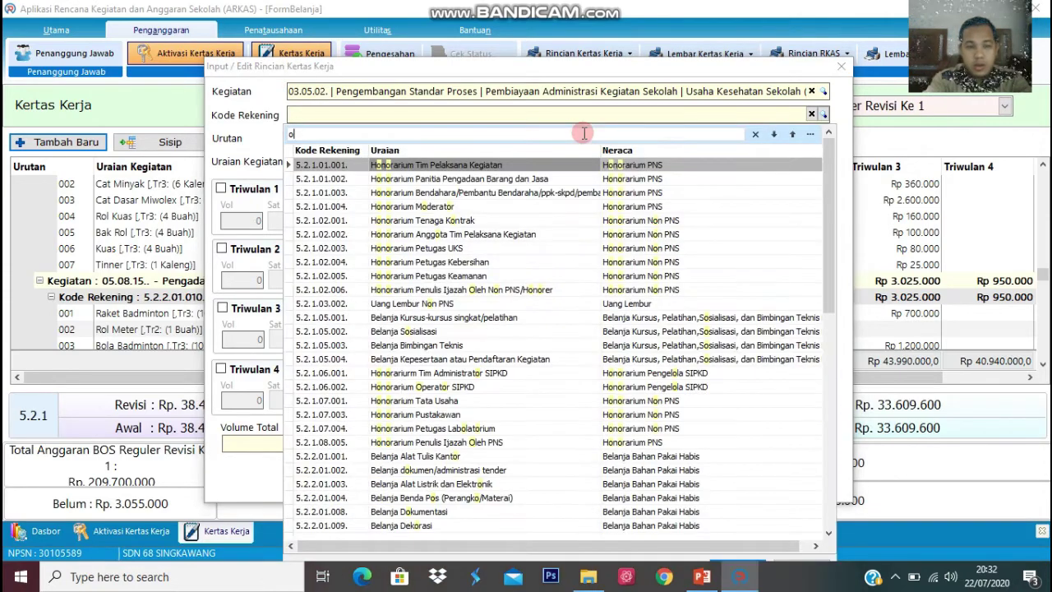
{"action": "type", "text": "vi"}
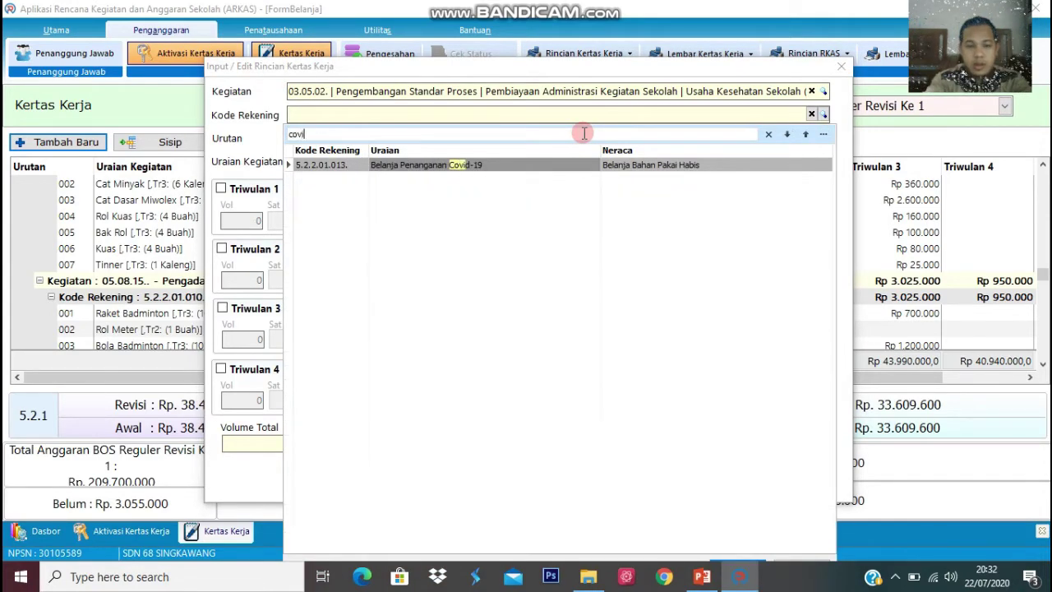
{"action": "double_click", "coordinate": [450, 167]}
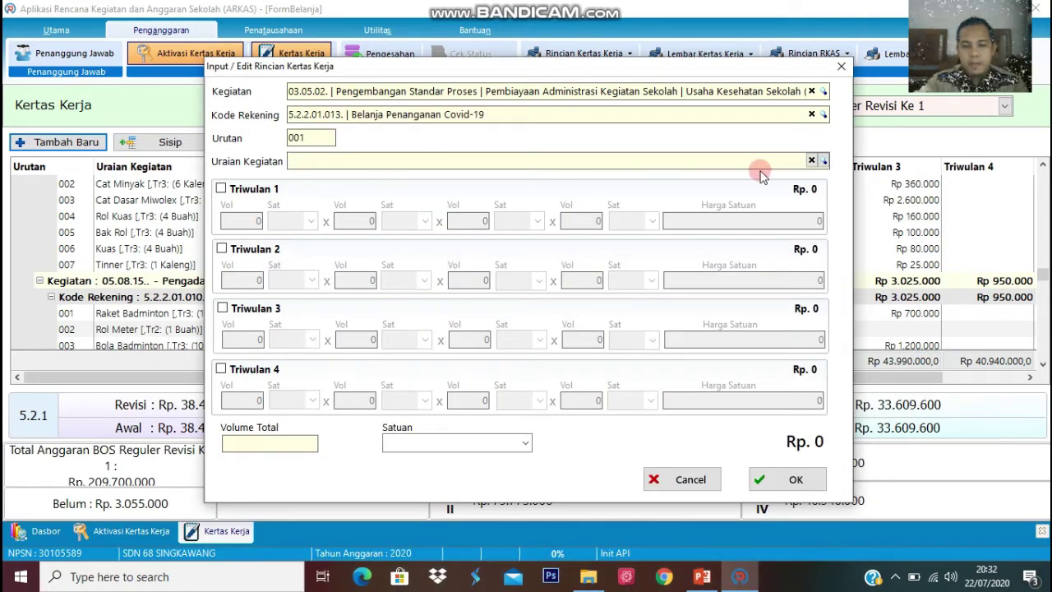
Choose Masker as the item, enter 10 Buah at a unit price of 5000 in Triwulan 3, and save it.
{"action": "left_click", "coordinate": [824, 162]}
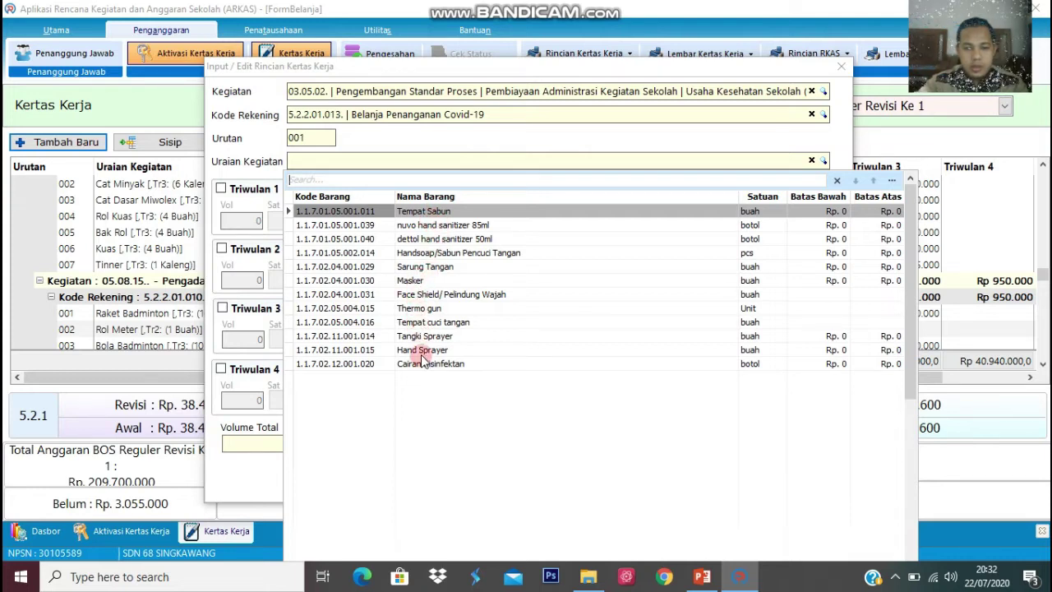
{"action": "left_click", "coordinate": [417, 281]}
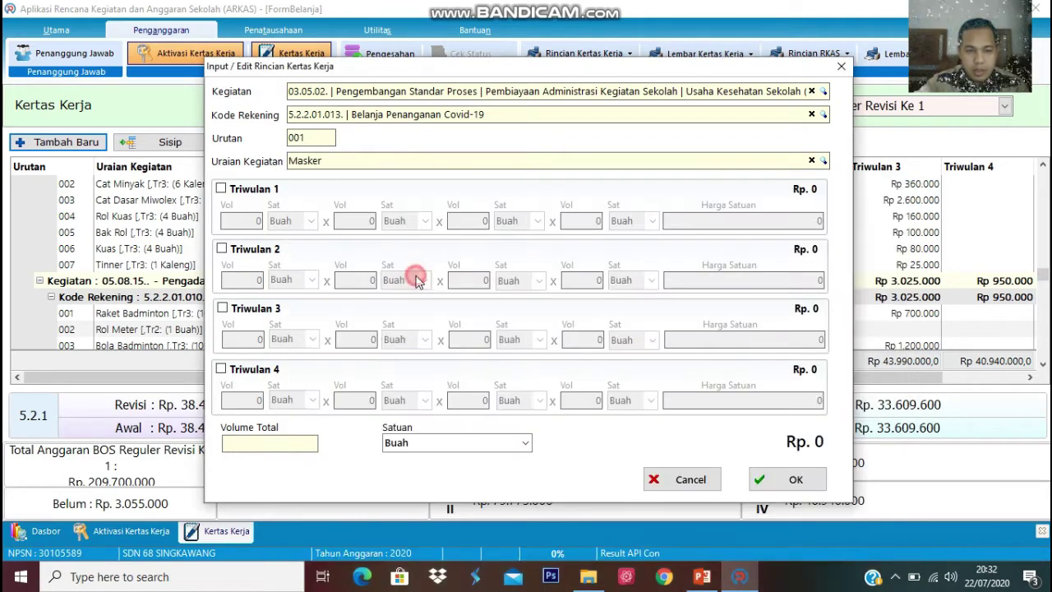
{"action": "left_click", "coordinate": [222, 308]}
{"action": "left_click", "coordinate": [256, 339]}
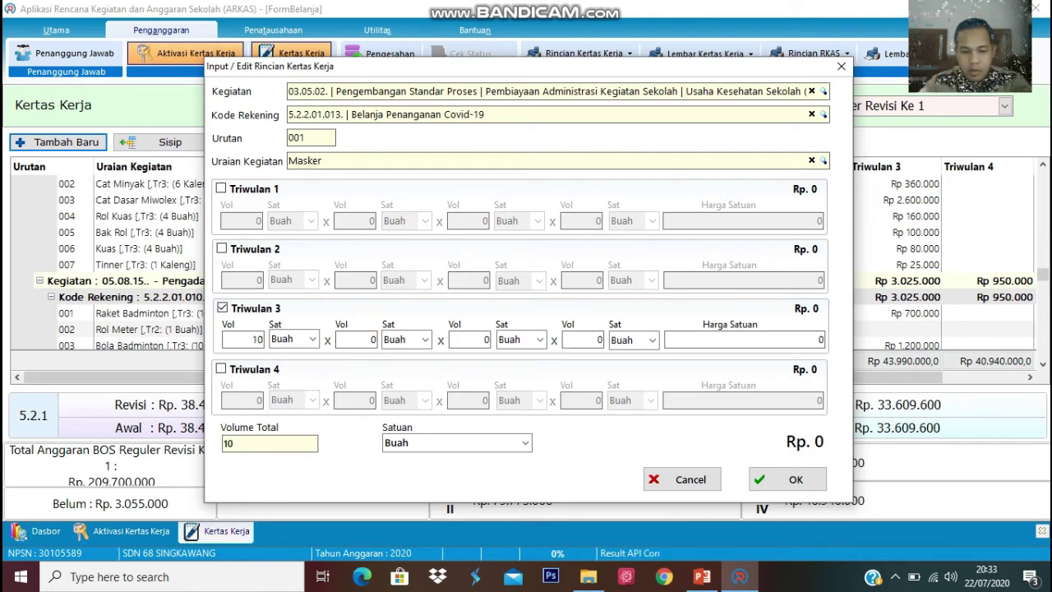
{"action": "type", "text": "5000"}
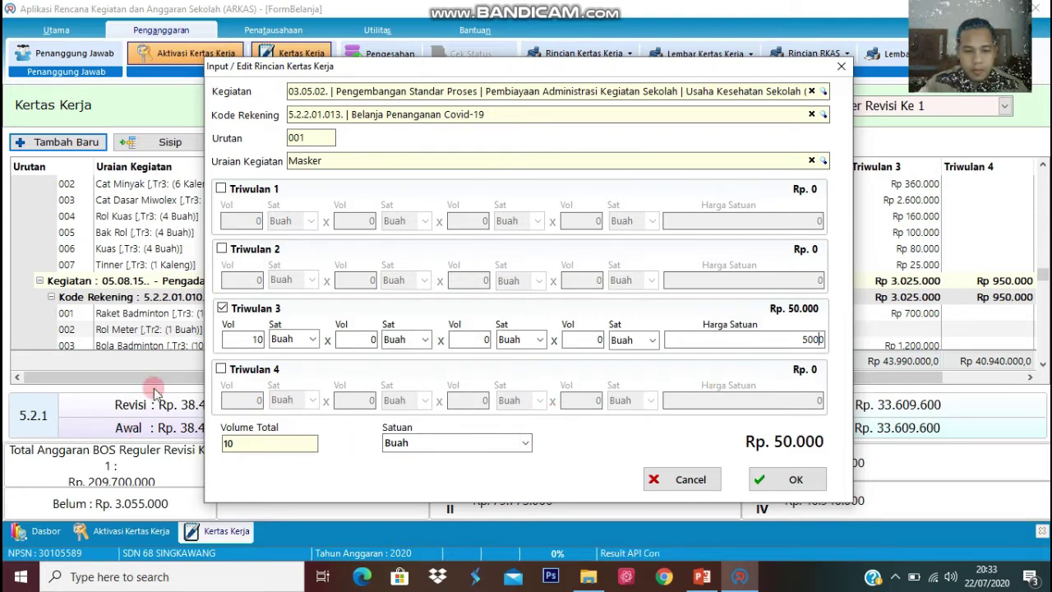
{"action": "left_click", "coordinate": [797, 475]}
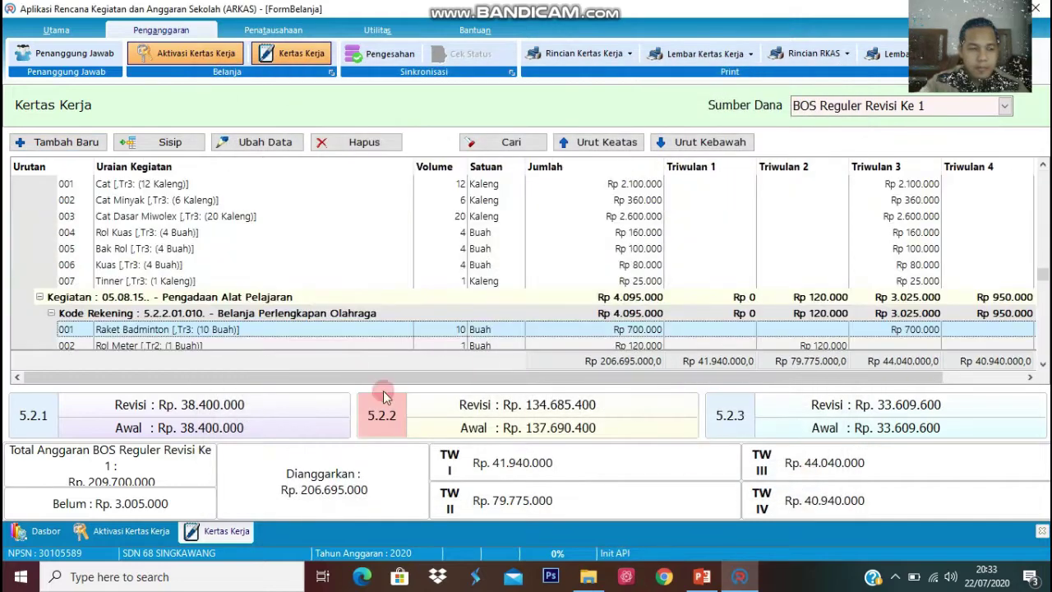
Search the worksheet for "masker" and view the Masker entry under Belanja Penanganan Covid-19.
{"action": "scroll", "coordinate": [398, 194], "scroll_direction": "down", "scroll_amount": 1}
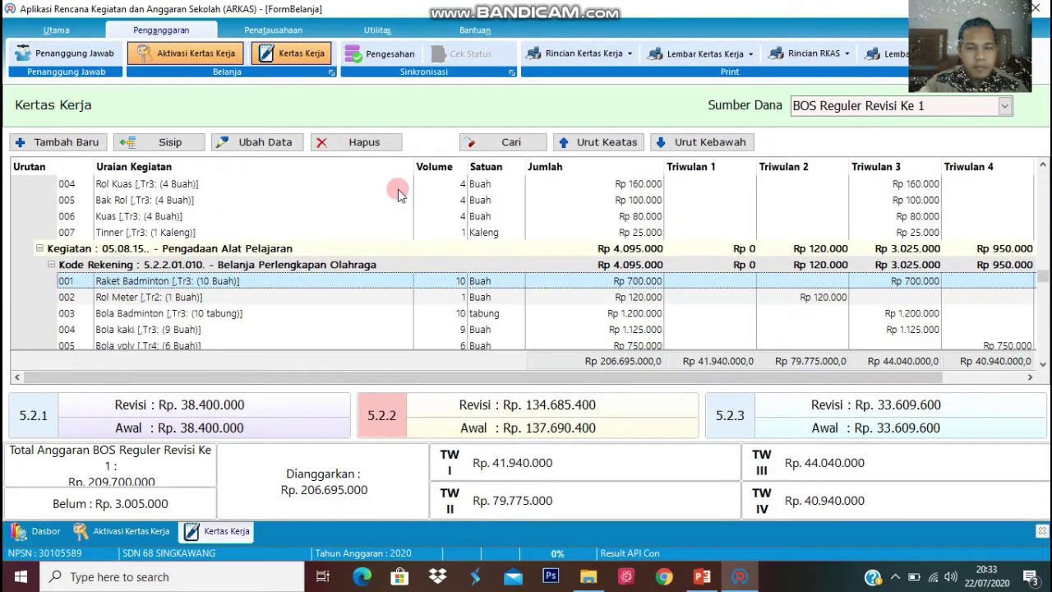
{"action": "left_click", "coordinate": [530, 144]}
{"action": "type", "text": "maske"}
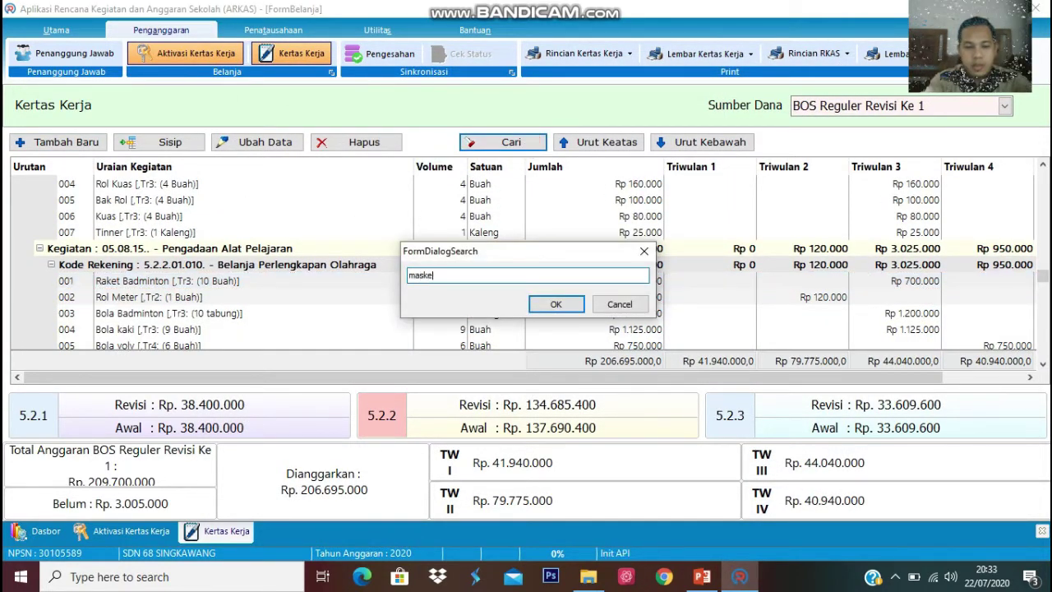
{"action": "type", "text": "r"}
{"action": "key", "text": "Return"}
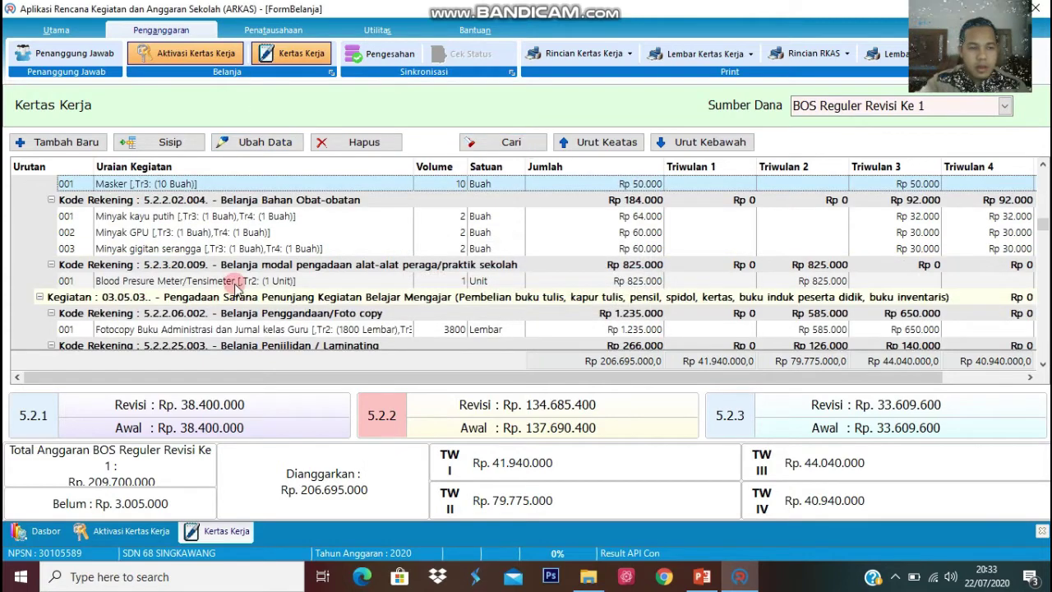
{"action": "scroll", "coordinate": [236, 284], "scroll_direction": "up", "scroll_amount": 2}
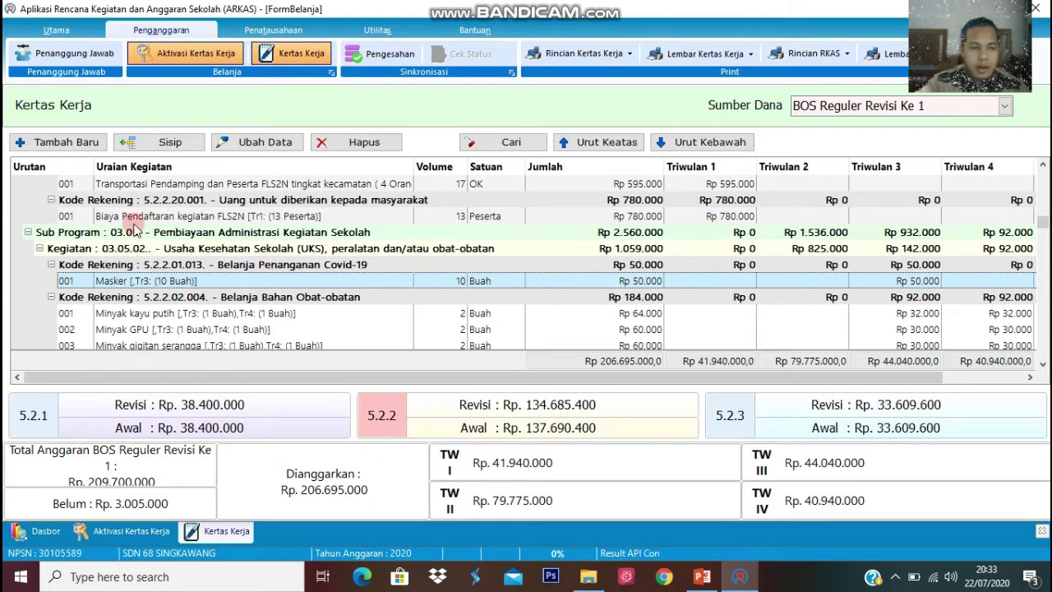
Insert a new item after Masker under Belanja Penanganan Covid-19 and view its goods list without choosing anything.
{"action": "left_click", "coordinate": [142, 147]}
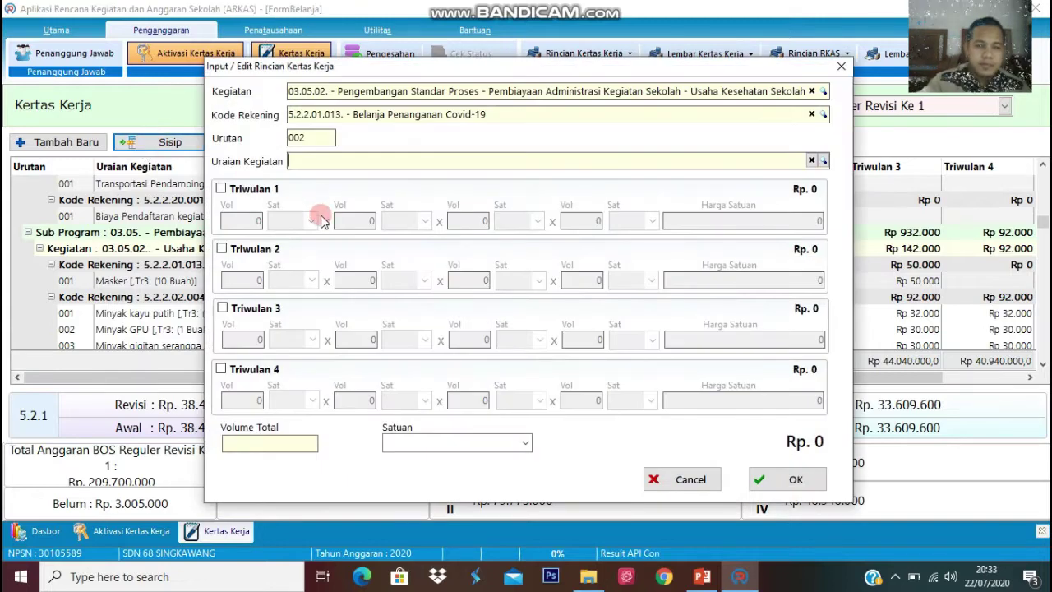
{"action": "left_click", "coordinate": [823, 160]}
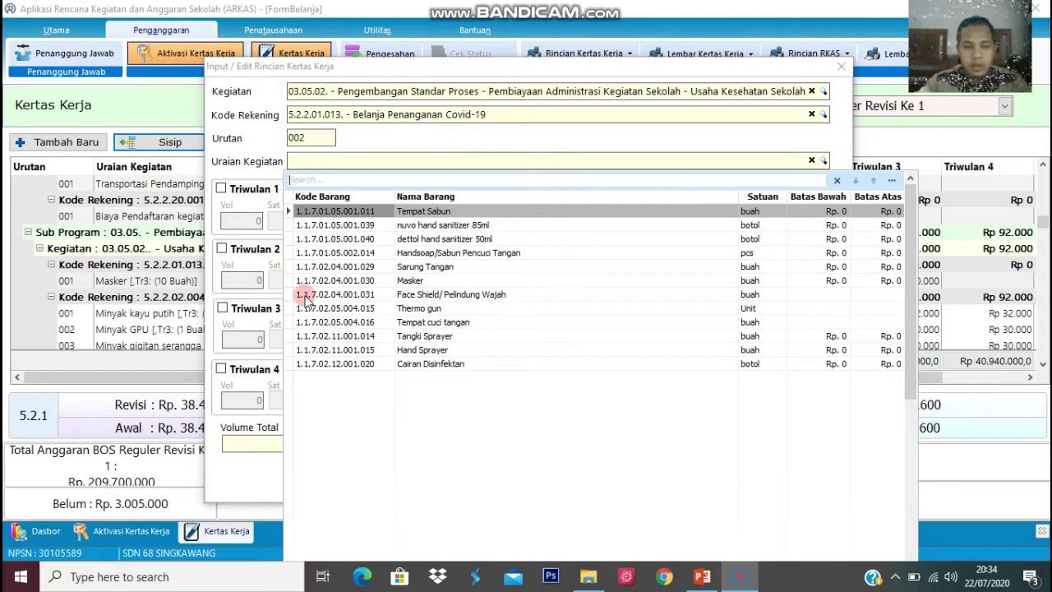
{"action": "key", "text": "Escape"}
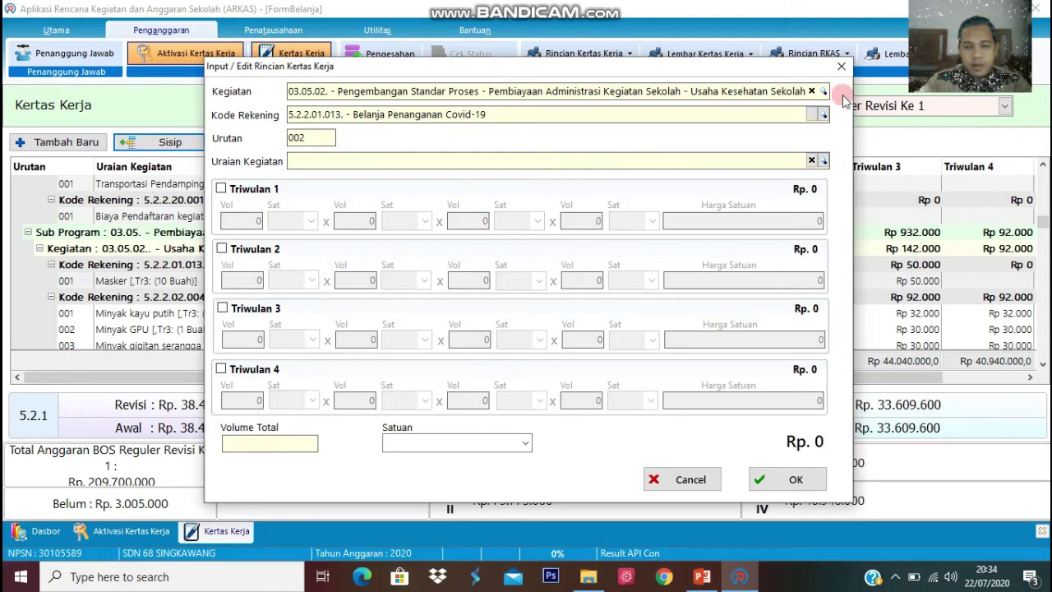
Switch the new item's account code to 5.2.1.01.001 Honorarium Tim Pelaksana Kegiatan and enter "Hand Sanitizer" as its description.
{"action": "left_click", "coordinate": [823, 115]}
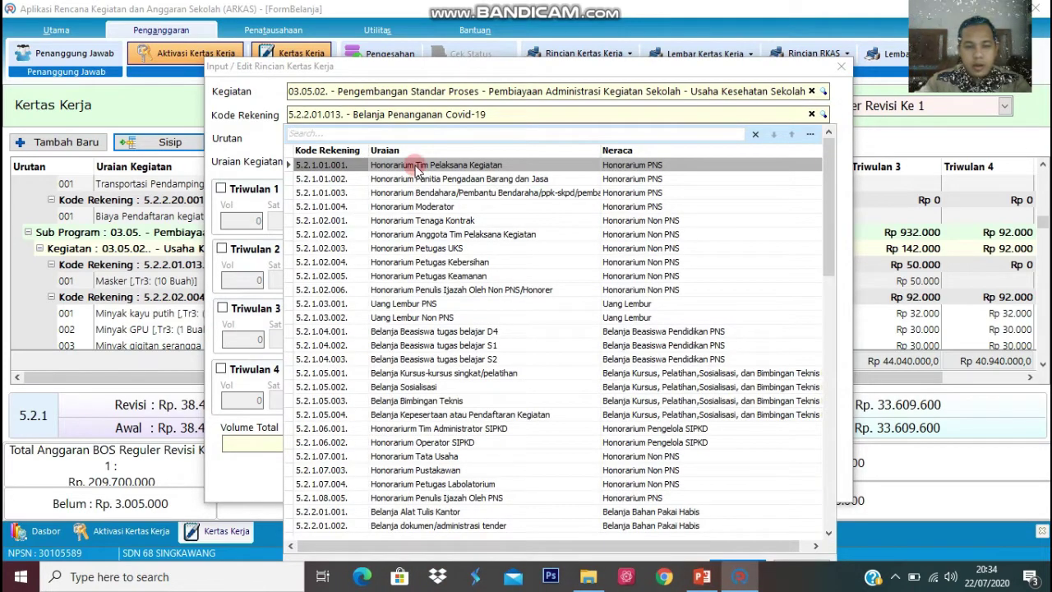
{"action": "double_click", "coordinate": [395, 166]}
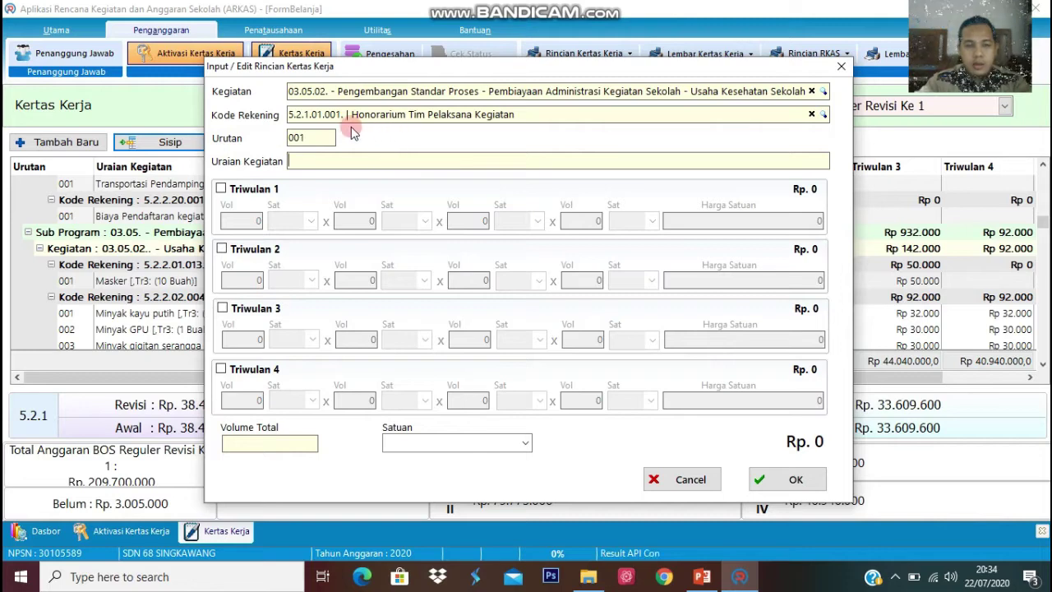
{"action": "left_click", "coordinate": [823, 115]}
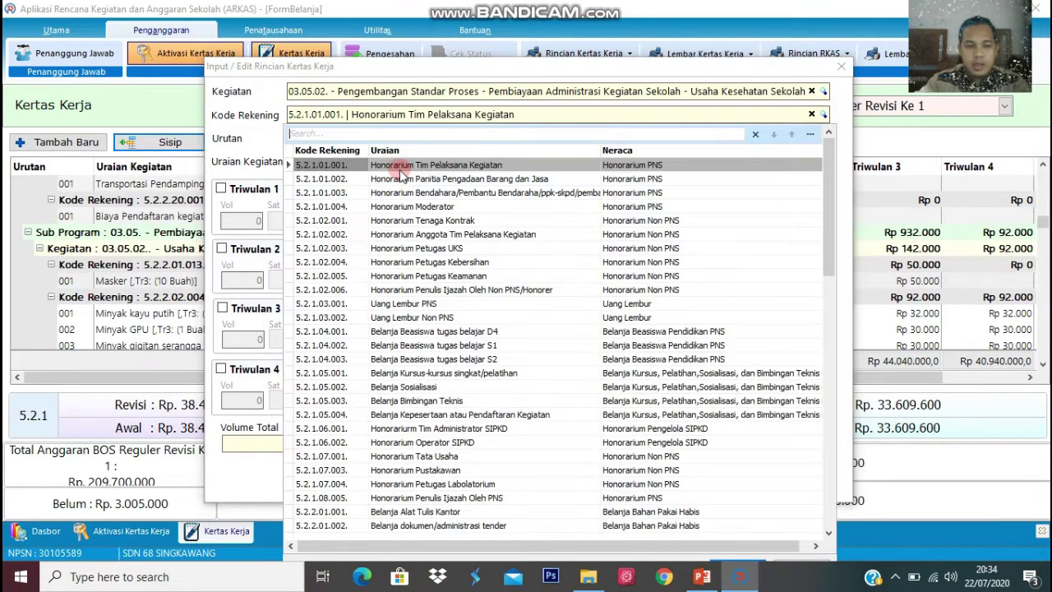
{"action": "double_click", "coordinate": [400, 167]}
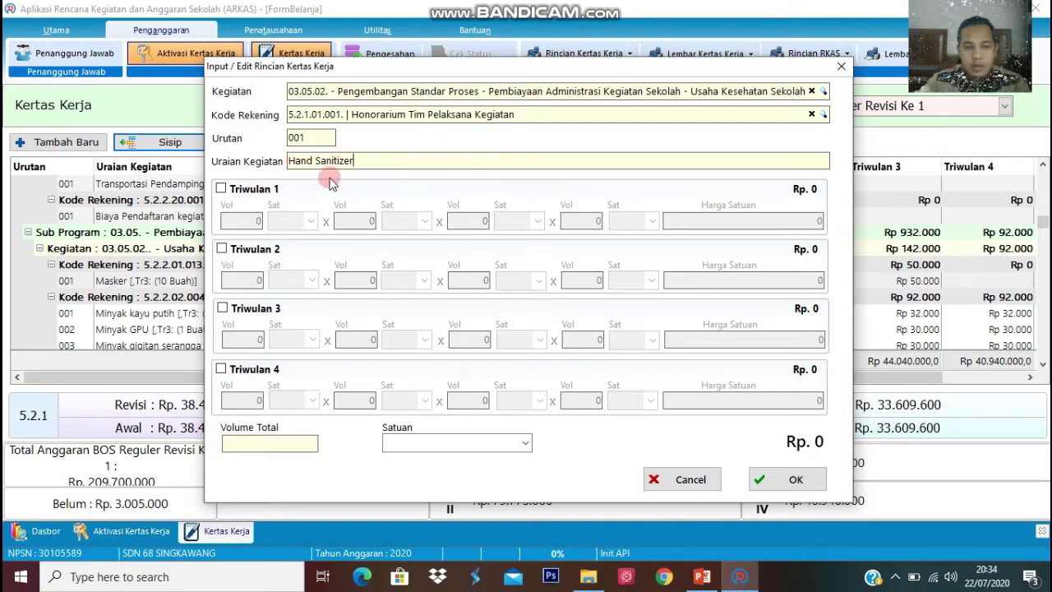
Set the Hand Sanitizer item's account code to 5.2.2.01.013 Belanja Penanganan Covid-19.
{"action": "left_click", "coordinate": [823, 116]}
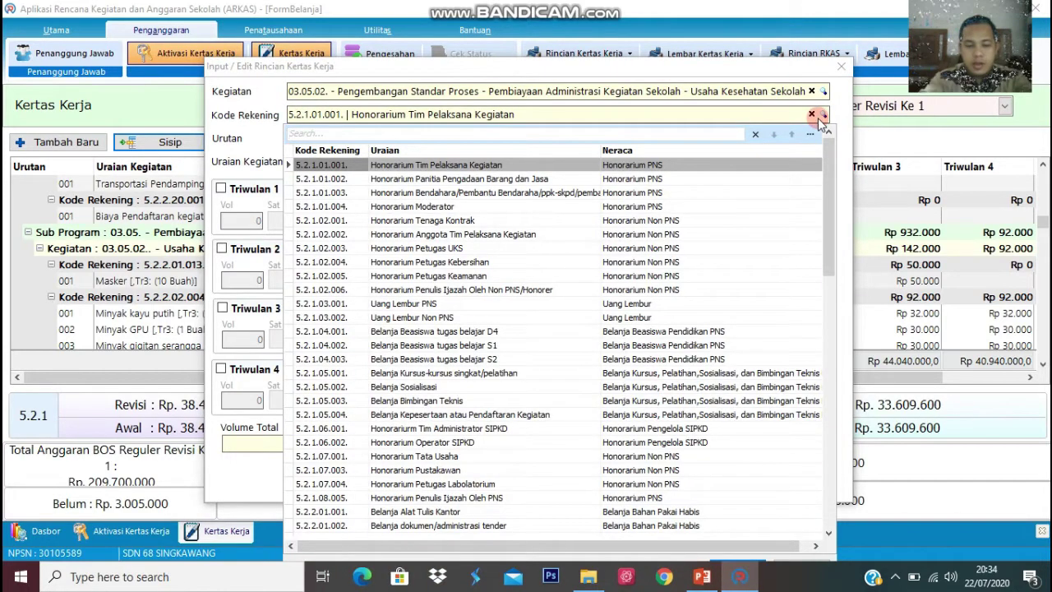
{"action": "type", "text": "covi"}
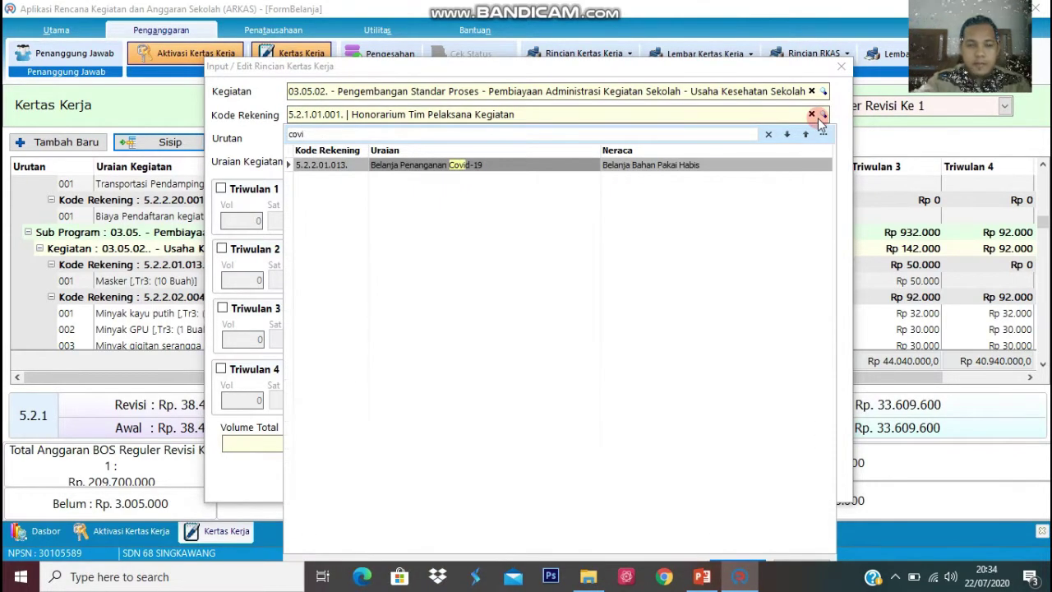
{"action": "double_click", "coordinate": [484, 172]}
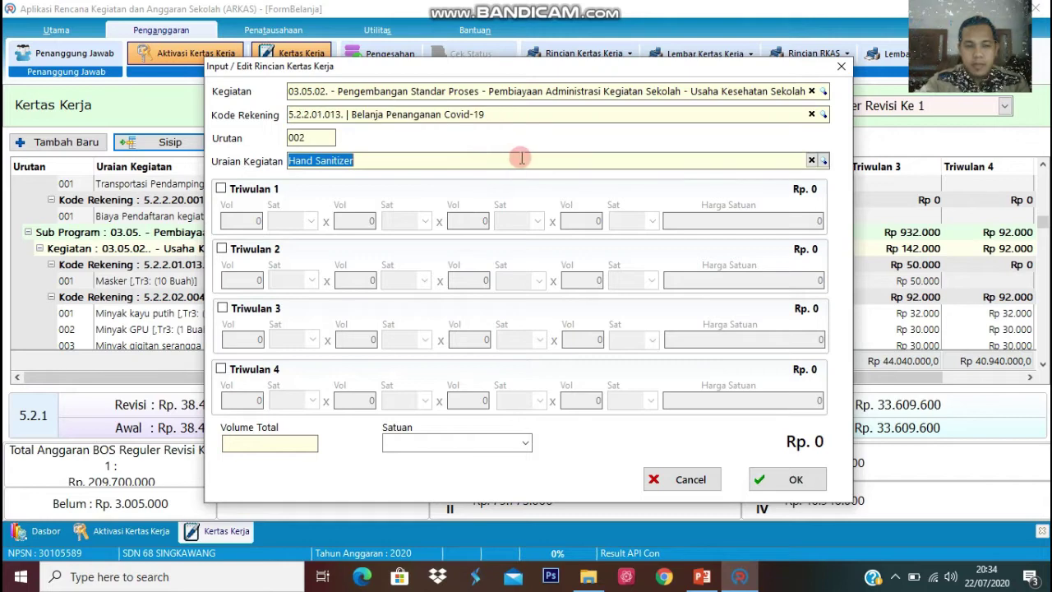
Enter 5 Buah at a unit price of 20000 in Triwulan 3 for Hand Sanitizer, set the total unit to Buah, and save.
{"action": "left_click", "coordinate": [222, 307]}
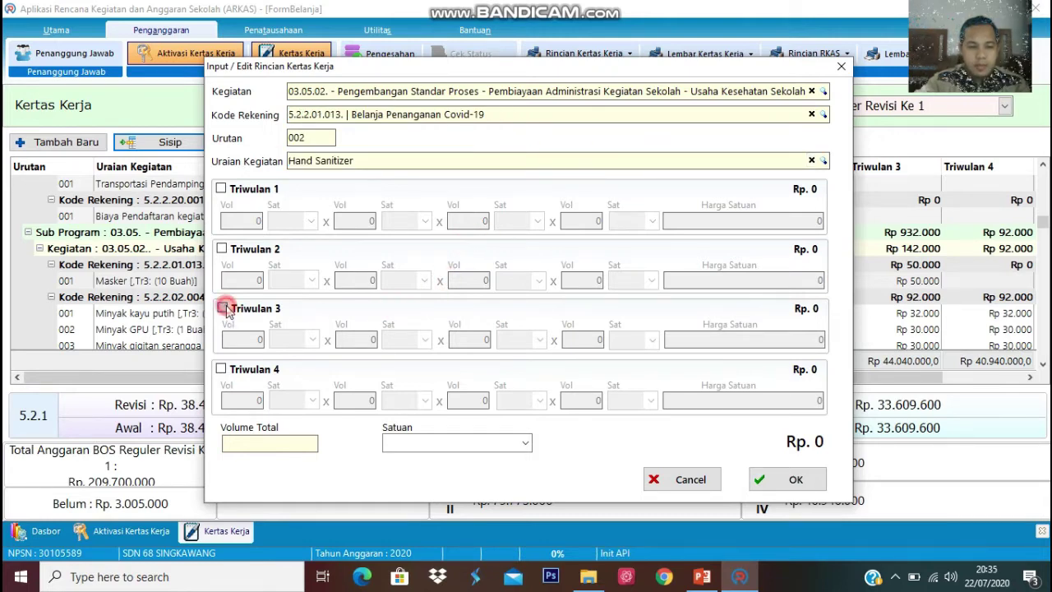
{"action": "left_click", "coordinate": [253, 339]}
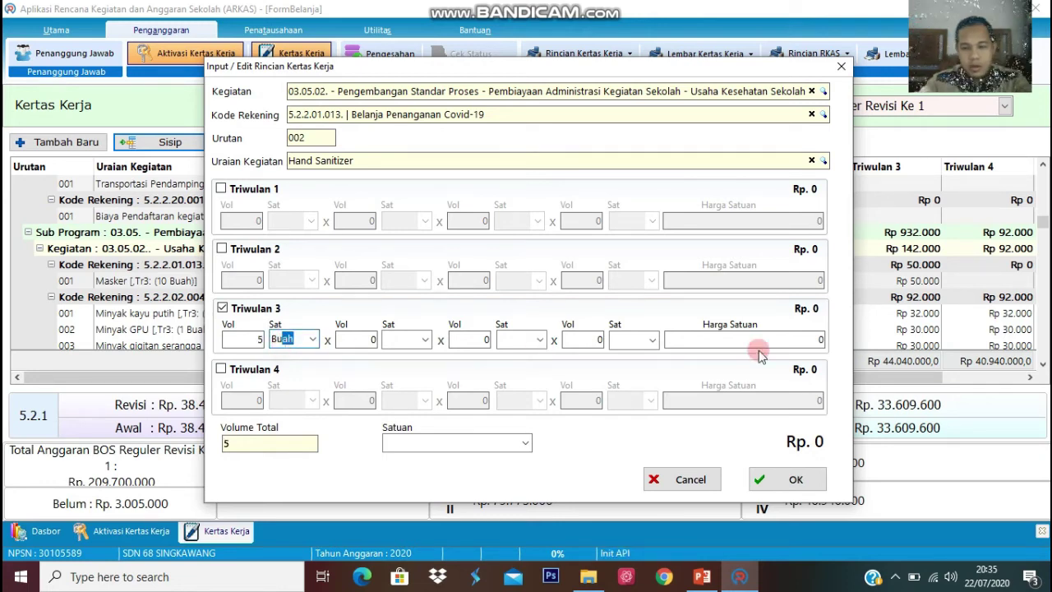
{"action": "left_click", "coordinate": [798, 339]}
{"action": "type", "text": "20000"}
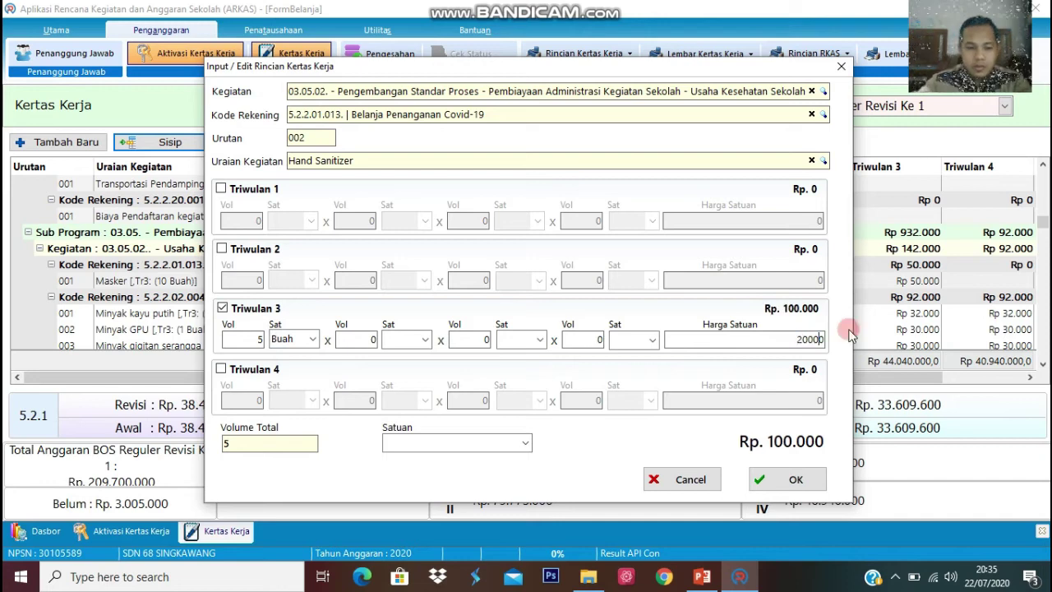
{"action": "left_click", "coordinate": [431, 444]}
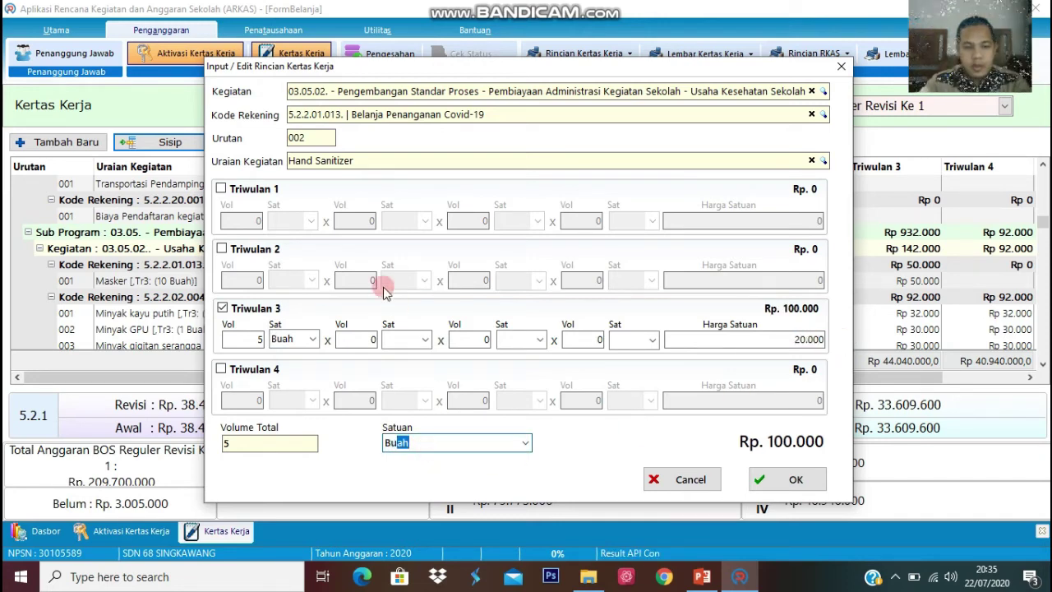
{"action": "left_click", "coordinate": [795, 480]}
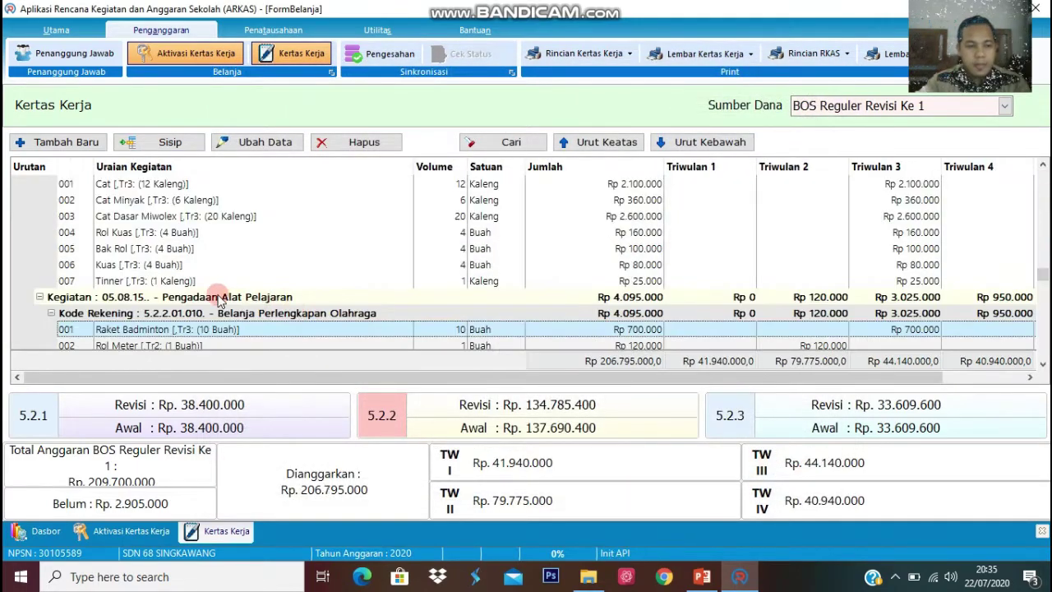
Search the worksheet for "maske" and select the Hand Sanitizer item below Masker to check it.
{"action": "scroll", "coordinate": [288, 271], "scroll_direction": "up", "scroll_amount": 1}
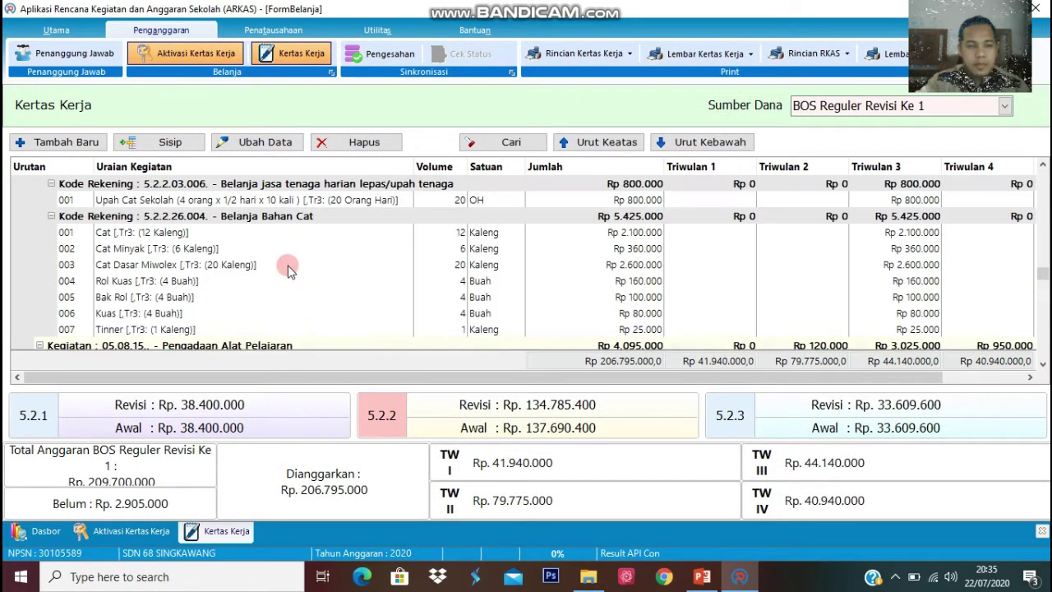
{"action": "scroll", "coordinate": [288, 271], "scroll_direction": "up", "scroll_amount": 1}
{"action": "left_click", "coordinate": [509, 143]}
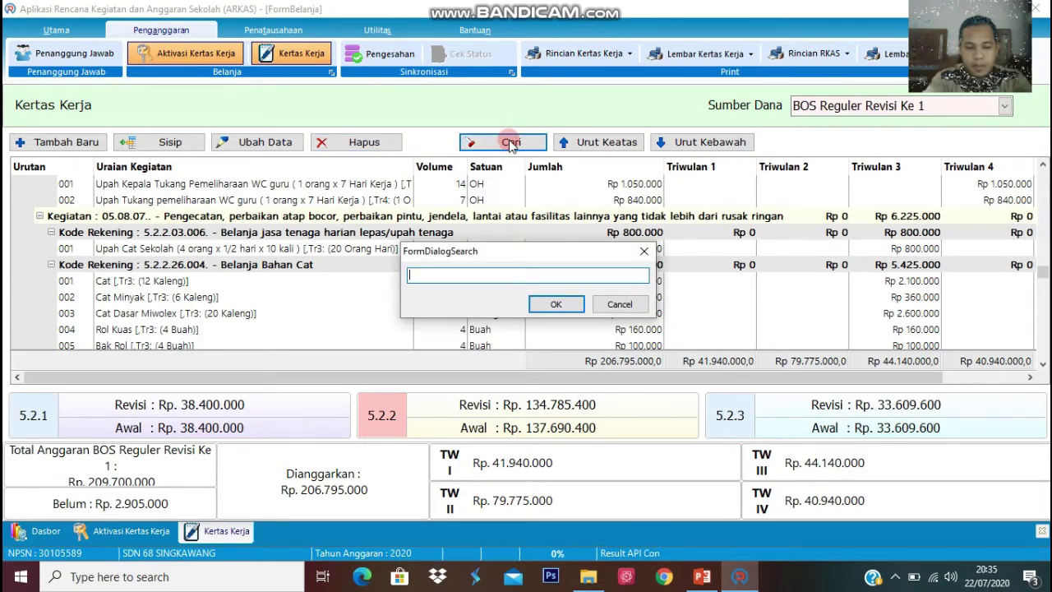
{"action": "type", "text": "maske"}
{"action": "key", "text": "Return"}
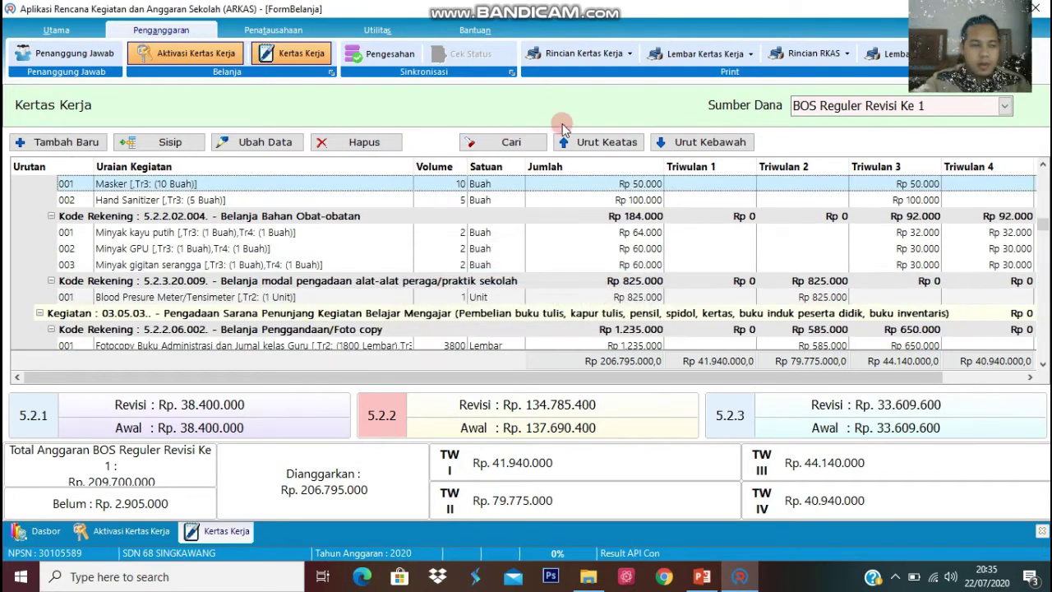
{"action": "scroll", "coordinate": [224, 251], "scroll_direction": "up", "scroll_amount": 1}
{"action": "left_click", "coordinate": [176, 248]}
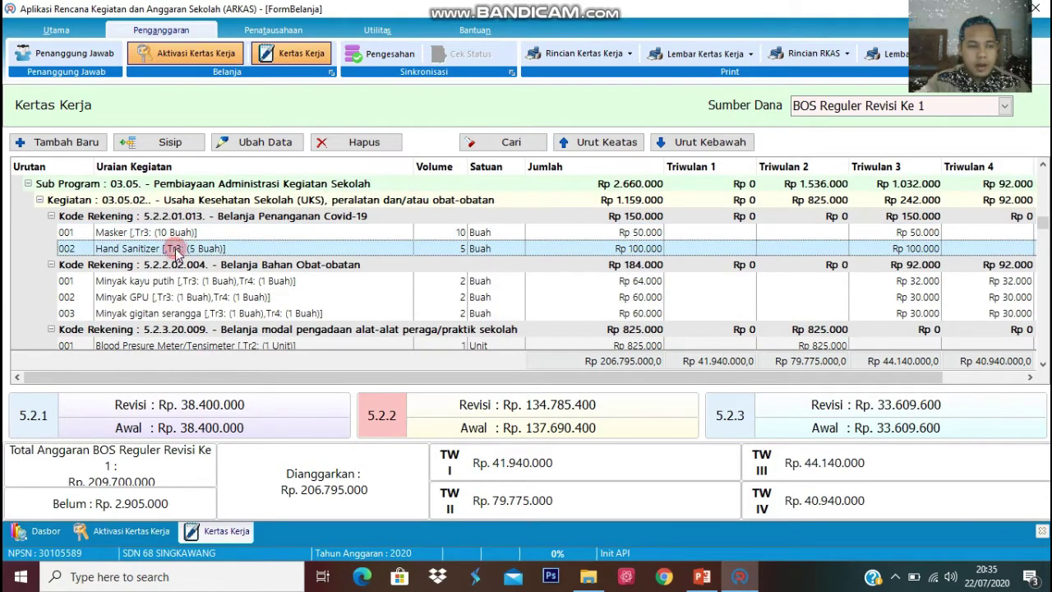
{"action": "scroll", "coordinate": [246, 239], "scroll_direction": "up", "scroll_amount": 1}
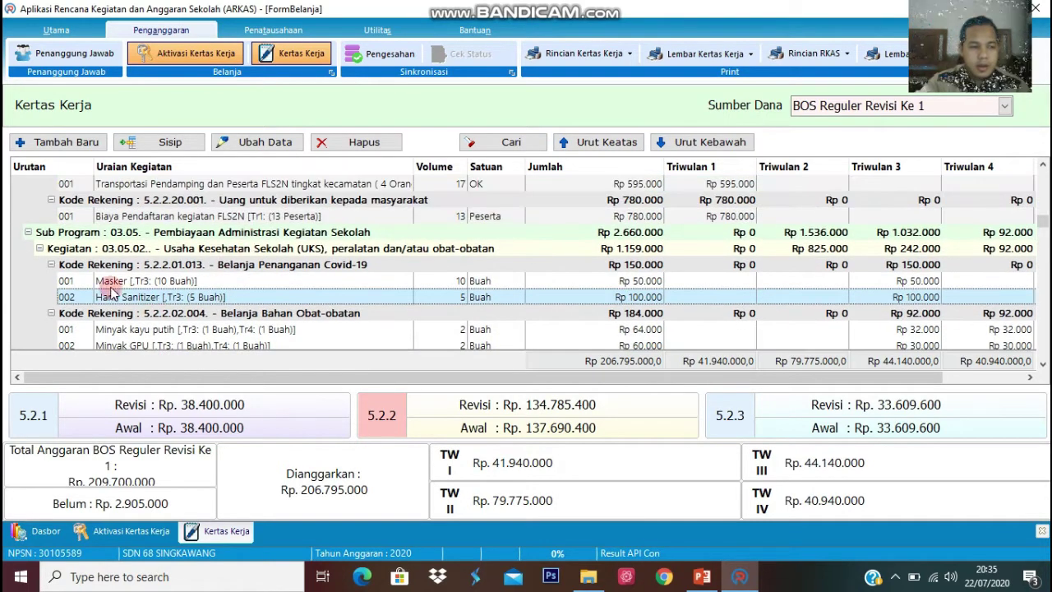
{"action": "left_click", "coordinate": [162, 151]}
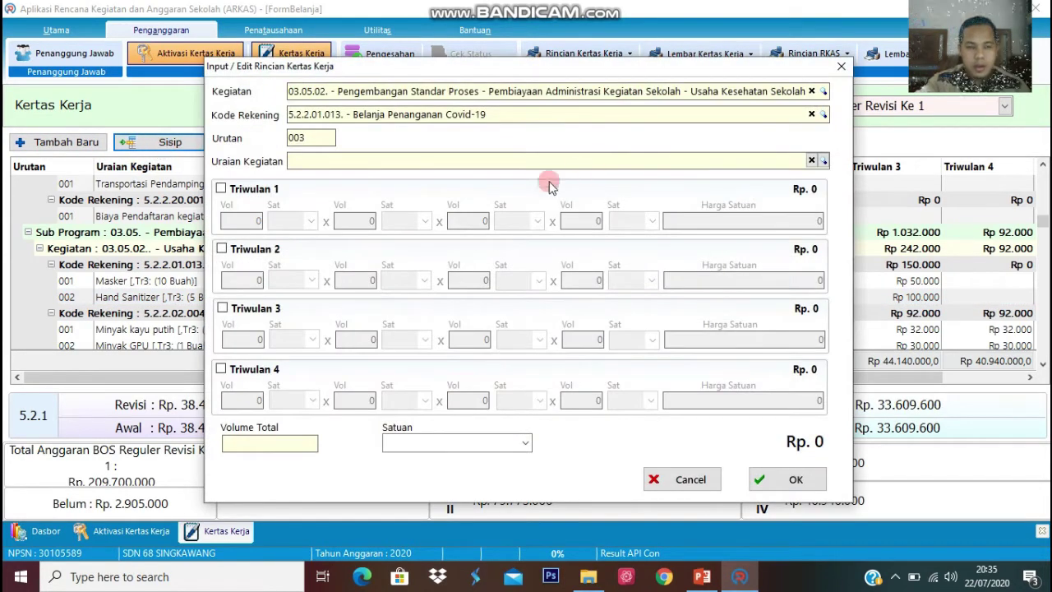
{"action": "left_click", "coordinate": [845, 67]}
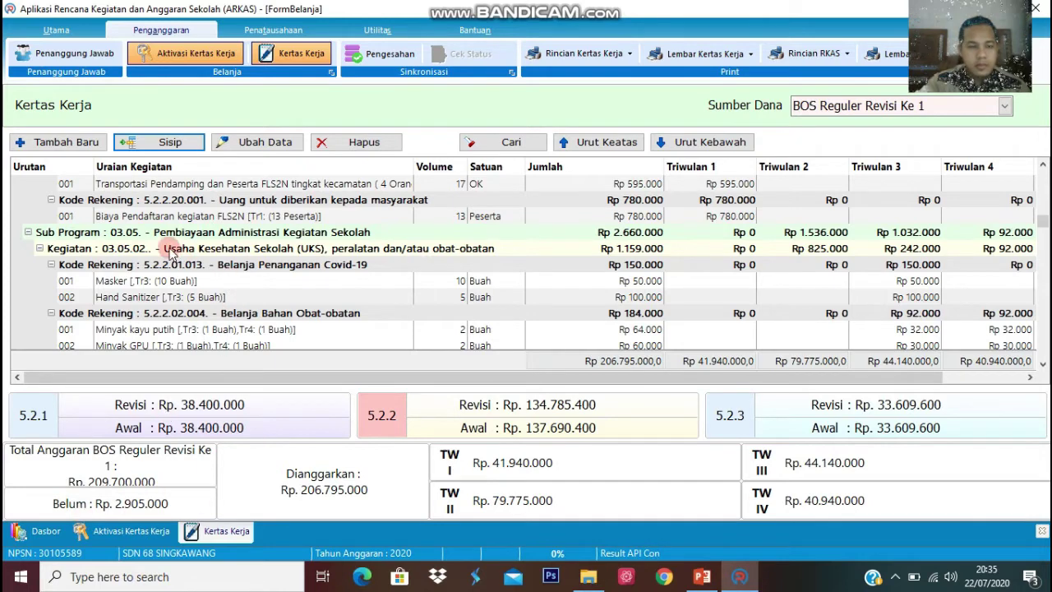
Open the Belanja Jasa Kantor Listrik PLN item under Pembayaran Rek Listrik and go to its Triwulan 1 unit price.
{"action": "left_click", "coordinate": [168, 218]}
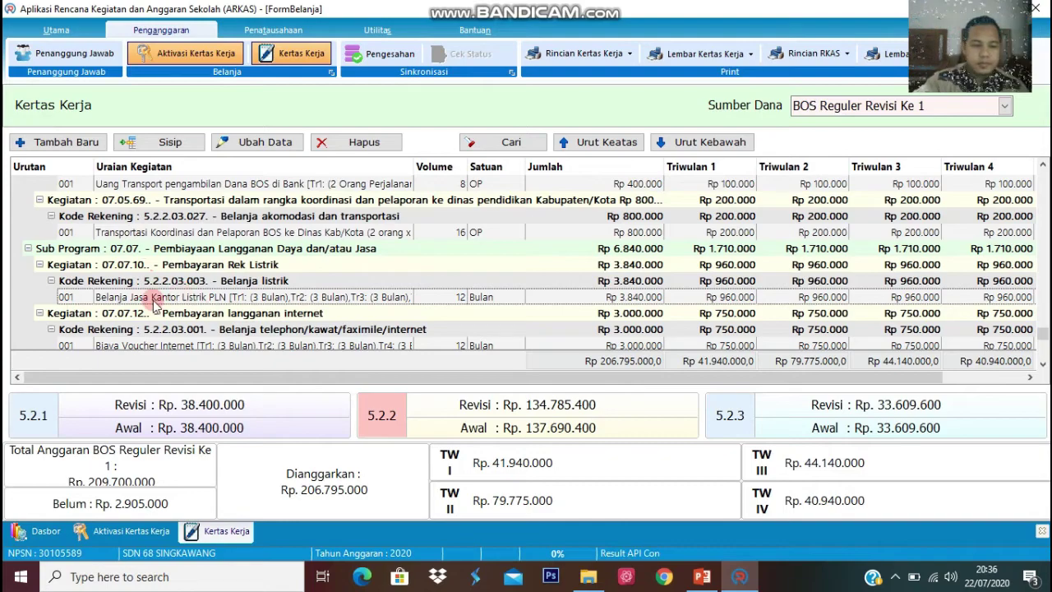
{"action": "double_click", "coordinate": [165, 297]}
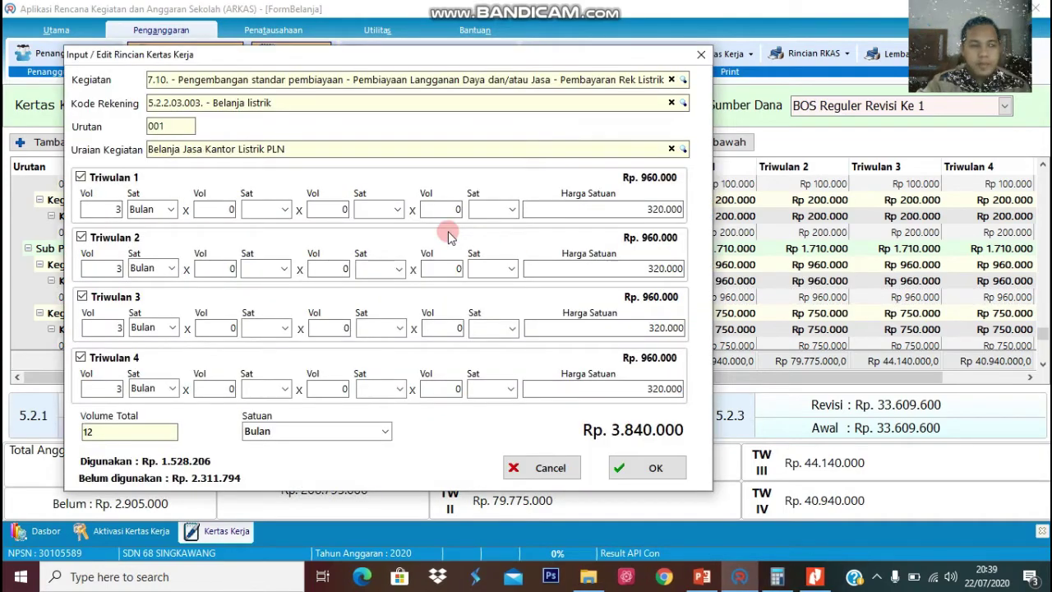
{"action": "left_click", "coordinate": [701, 54]}
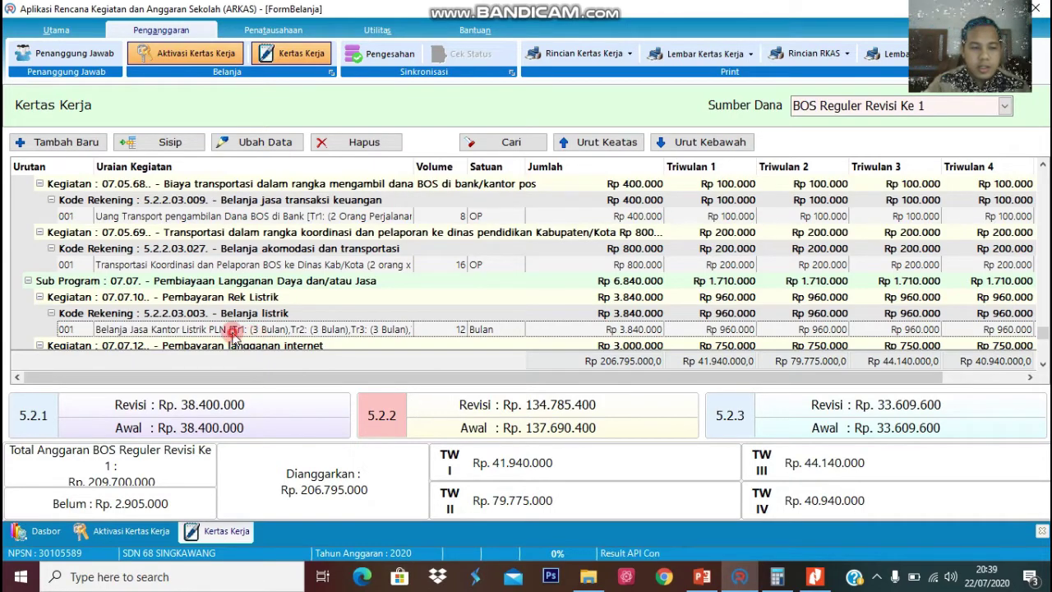
{"action": "double_click", "coordinate": [232, 332]}
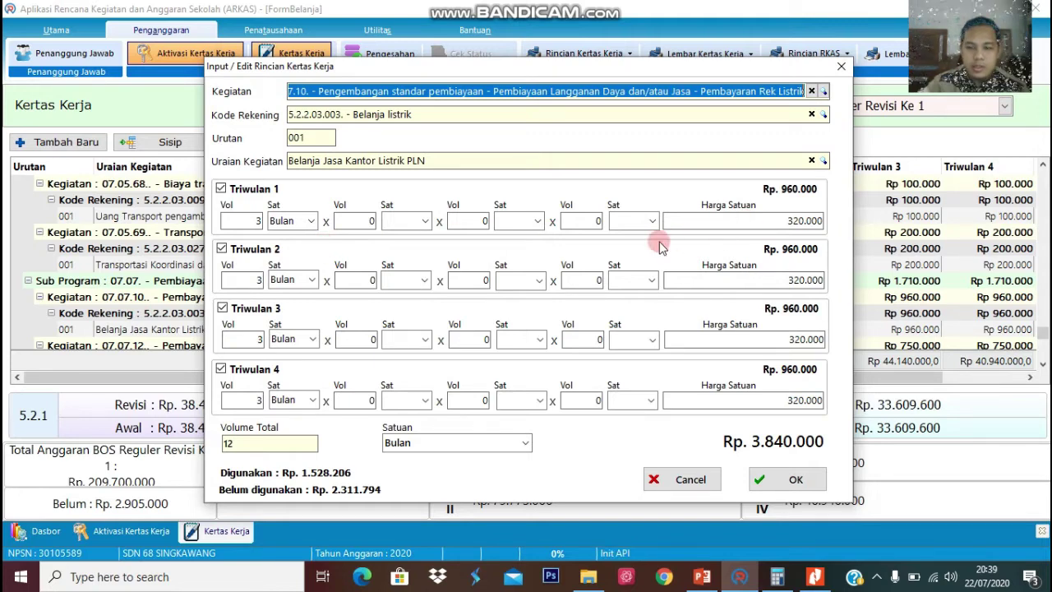
{"action": "left_click_drag", "start_coordinate": [767, 221], "coordinate": [819, 223]}
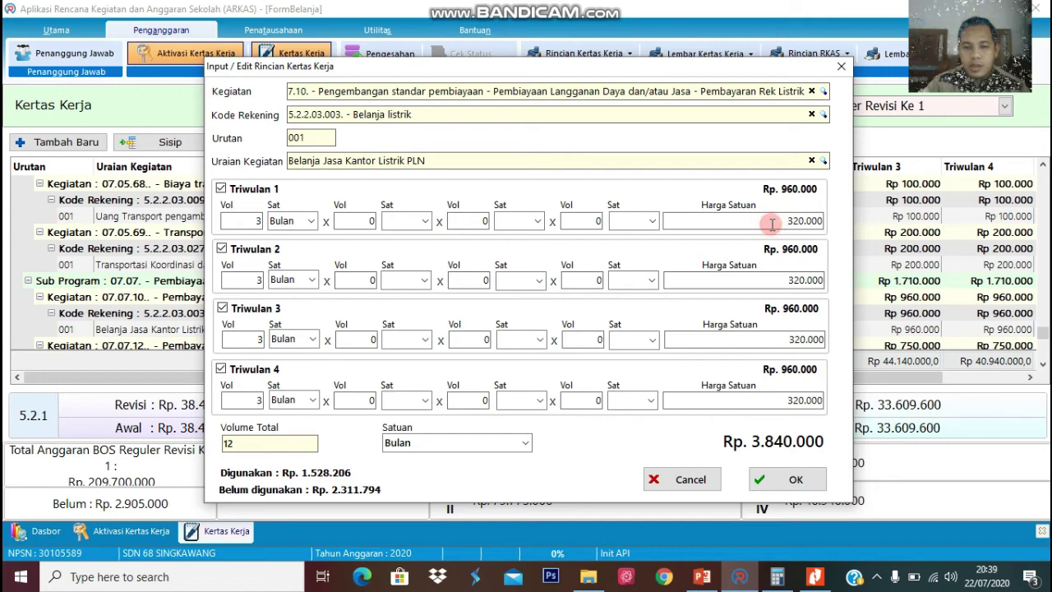
{"action": "left_click_drag", "start_coordinate": [780, 222], "coordinate": [827, 222]}
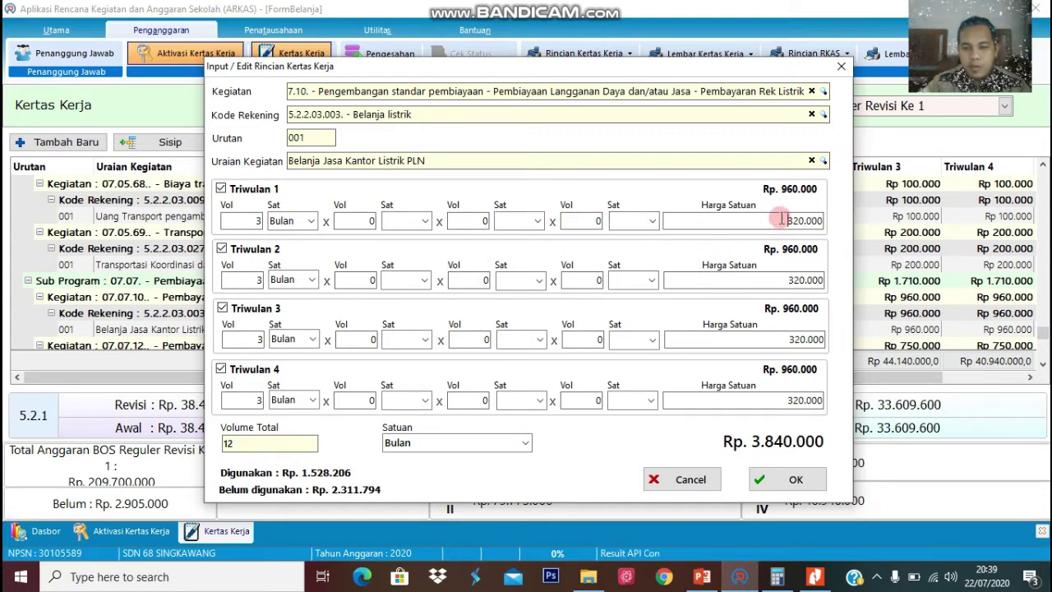
{"action": "left_click_drag", "start_coordinate": [787, 221], "coordinate": [822, 222]}
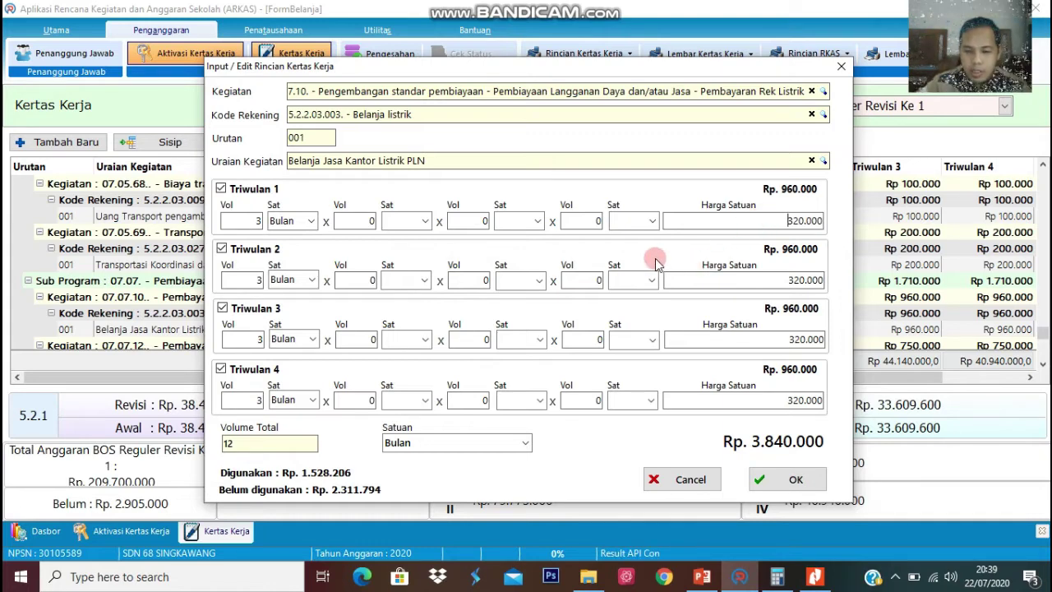
Switch to the "3. Maret - bku-k3" PDF and start a sum in Calculator with the first PLN electricity expense, 304530.
{"action": "left_click", "coordinate": [815, 580]}
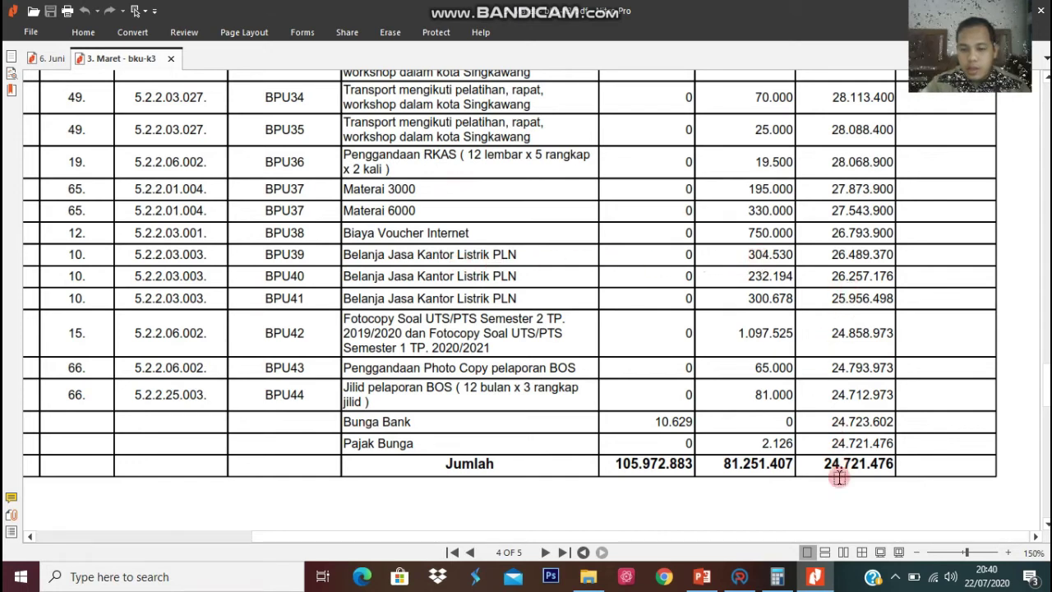
{"action": "left_click", "coordinate": [777, 577]}
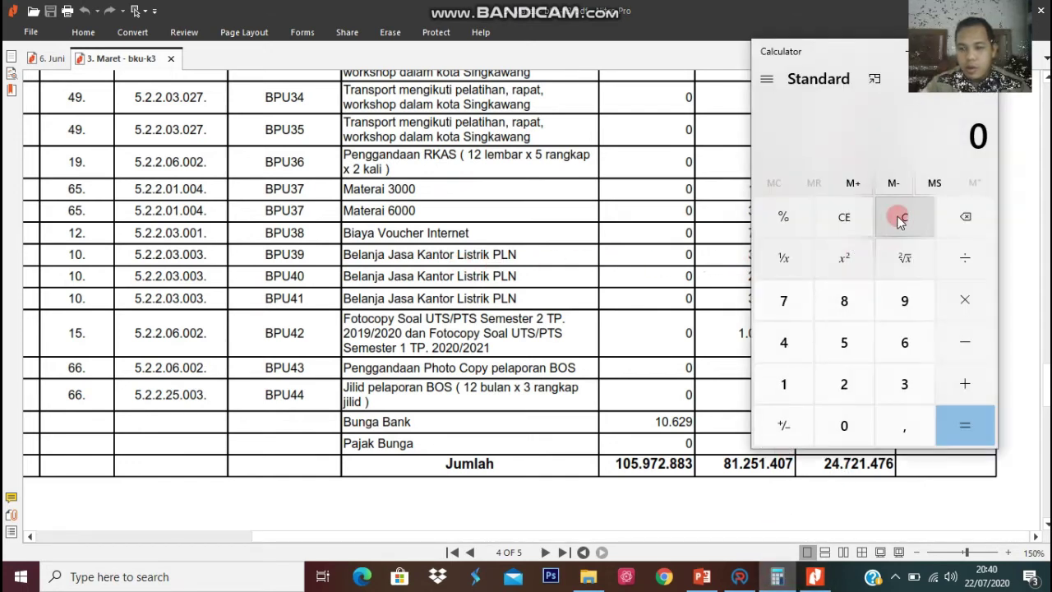
{"action": "left_click_drag", "start_coordinate": [877, 51], "coordinate": [370, 52]}
{"action": "type", "text": "3045"}
{"action": "left_click", "coordinate": [397, 384]}
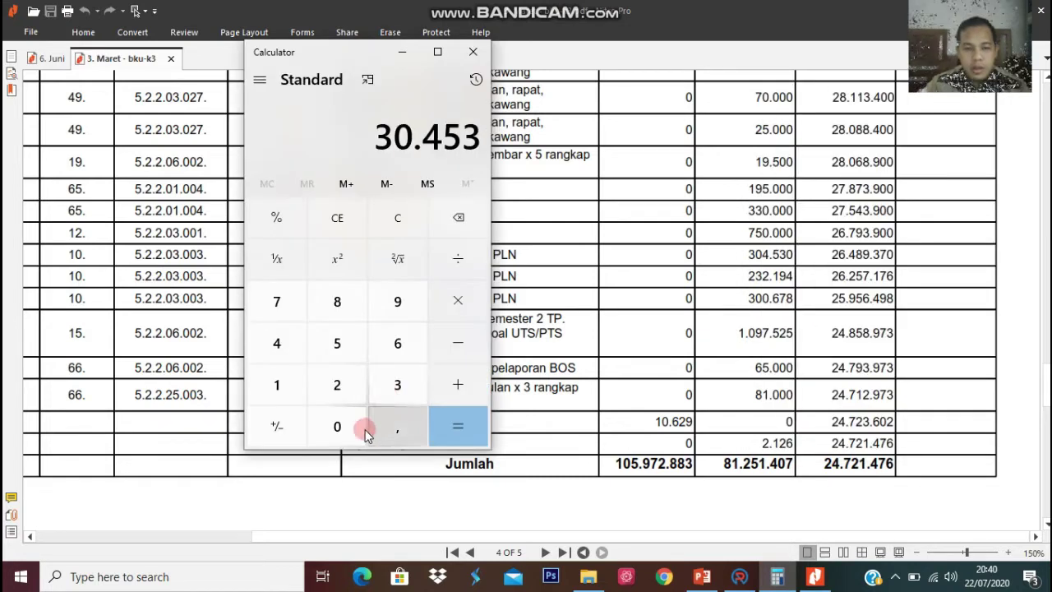
{"action": "left_click", "coordinate": [337, 426]}
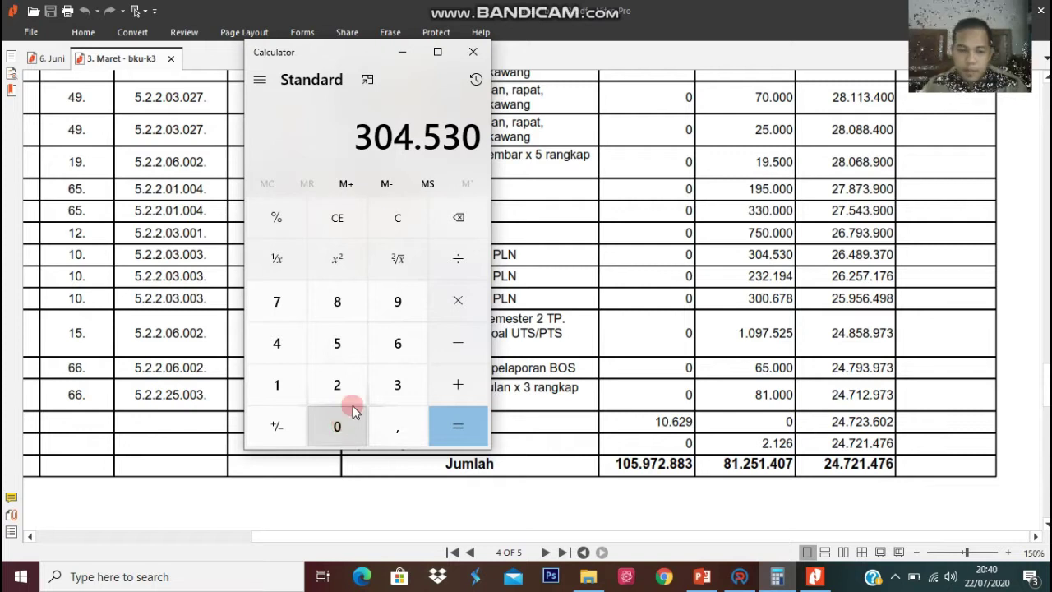
{"action": "left_click", "coordinate": [462, 364]}
{"action": "left_click", "coordinate": [457, 383]}
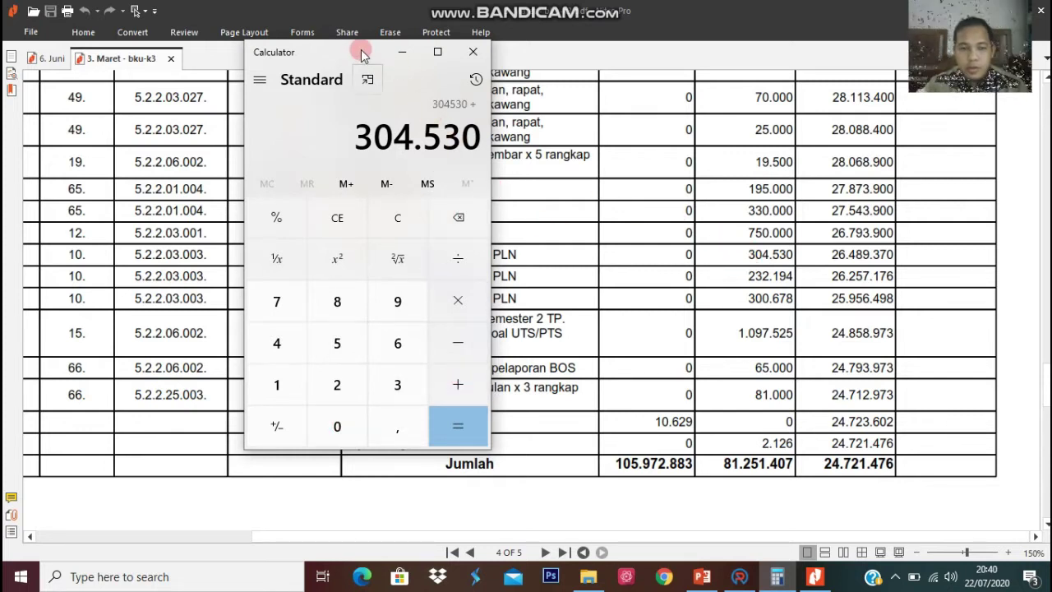
Add the second PLN electricity expense, 232194, to the sum in Calculator.
{"action": "left_click", "coordinate": [332, 384]}
{"action": "left_click", "coordinate": [385, 384]}
{"action": "left_click", "coordinate": [337, 387]}
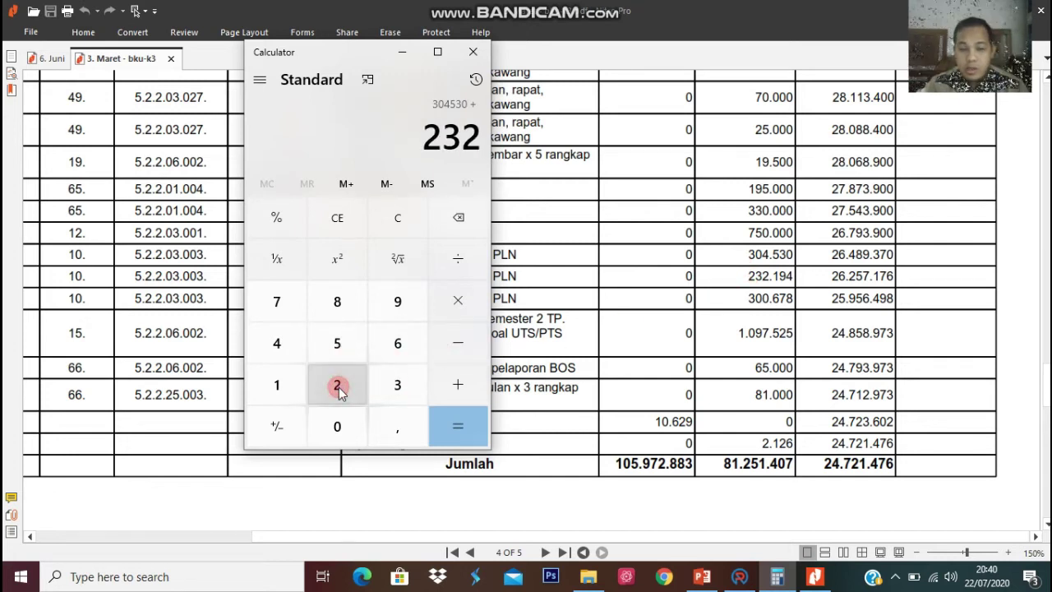
{"action": "left_click", "coordinate": [276, 384]}
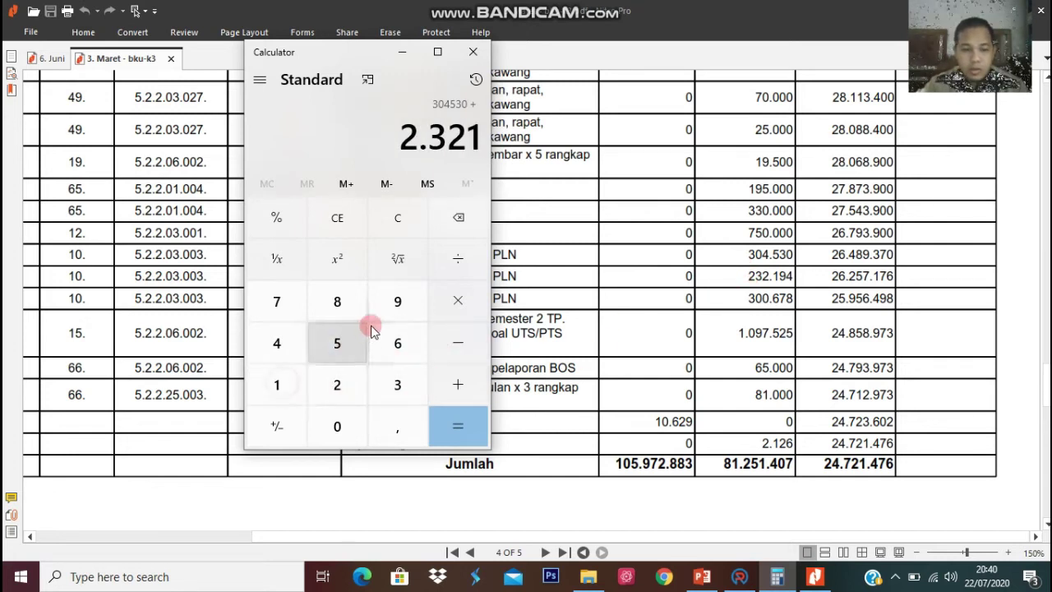
{"action": "left_click", "coordinate": [405, 302]}
{"action": "left_click", "coordinate": [277, 342]}
{"action": "left_click", "coordinate": [453, 387]}
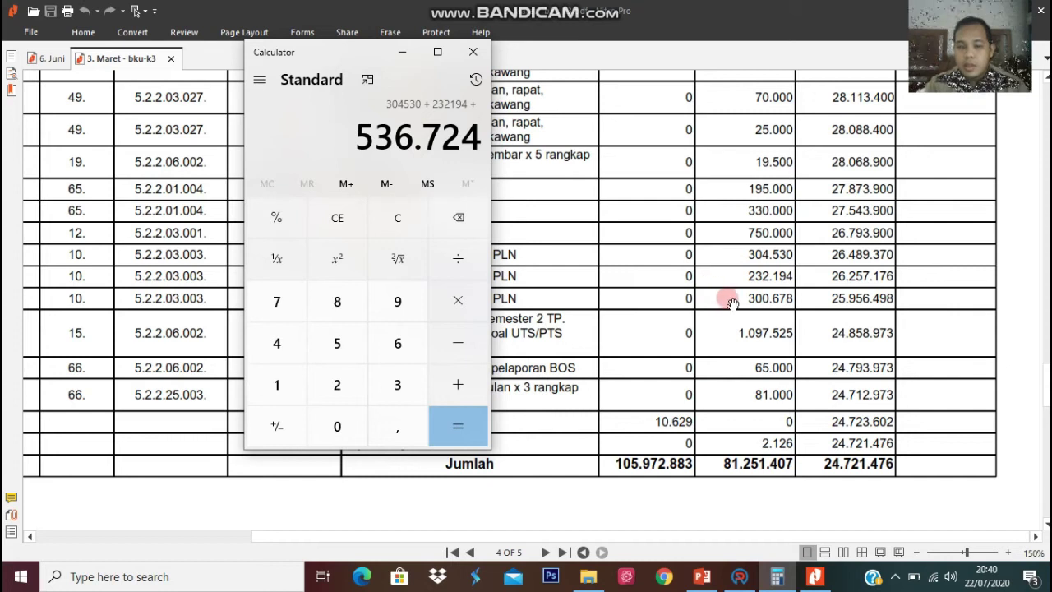
Add the third PLN electricity expense, 300678, and compute the total in Calculator.
{"action": "left_click", "coordinate": [398, 387]}
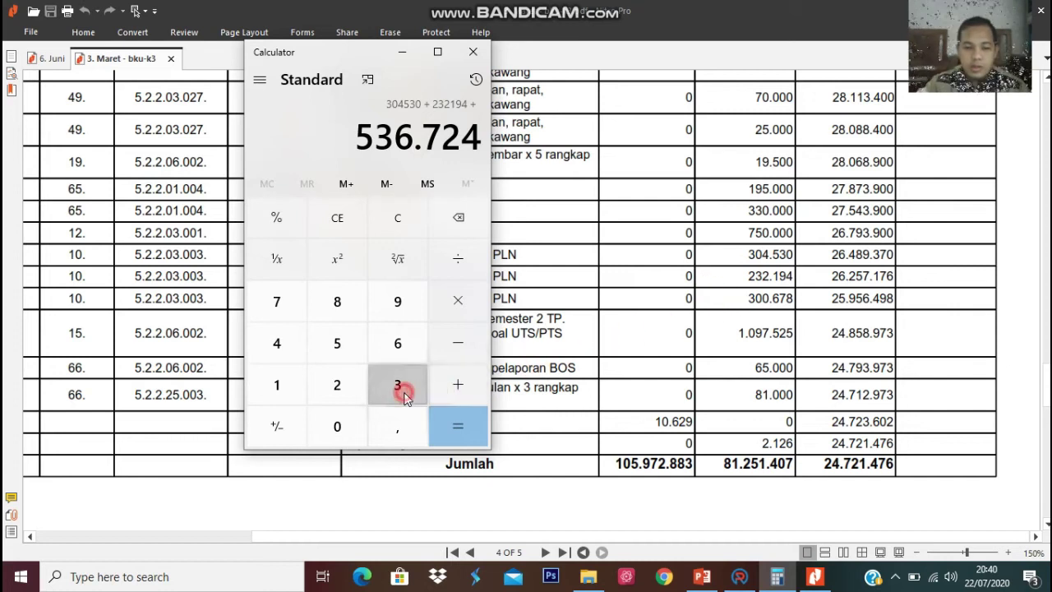
{"action": "left_click", "coordinate": [338, 426]}
{"action": "left_click", "coordinate": [338, 426]}
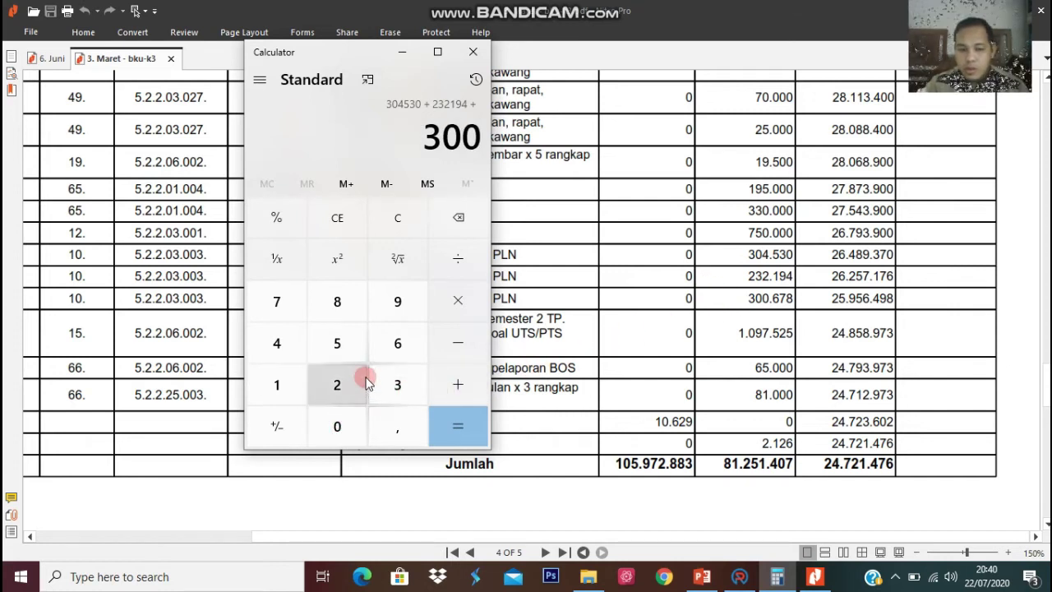
{"action": "left_click", "coordinate": [396, 344]}
{"action": "left_click", "coordinate": [278, 305]}
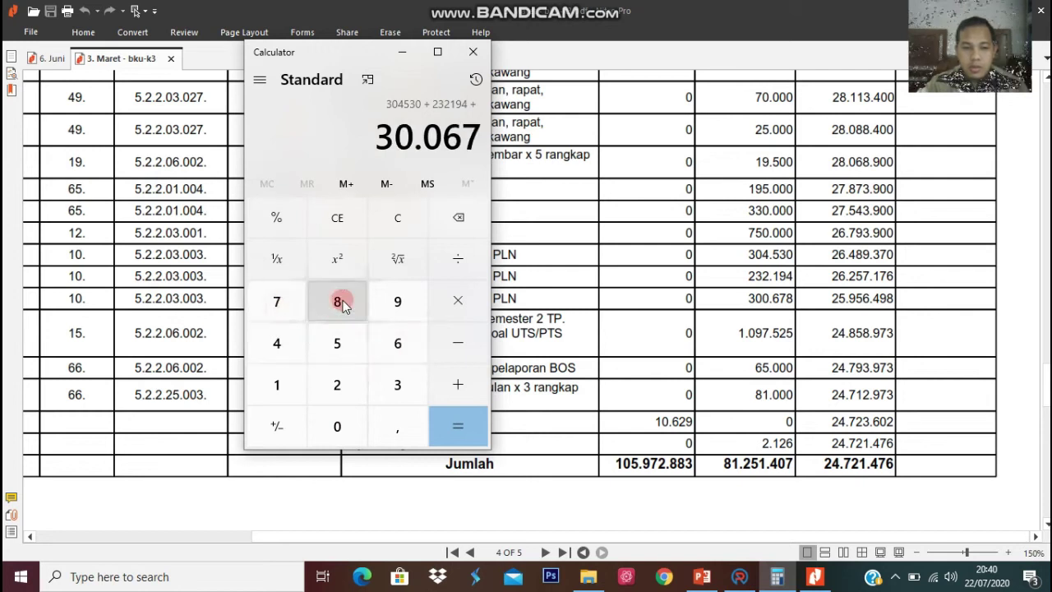
{"action": "left_click", "coordinate": [338, 300]}
{"action": "left_click", "coordinate": [461, 427]}
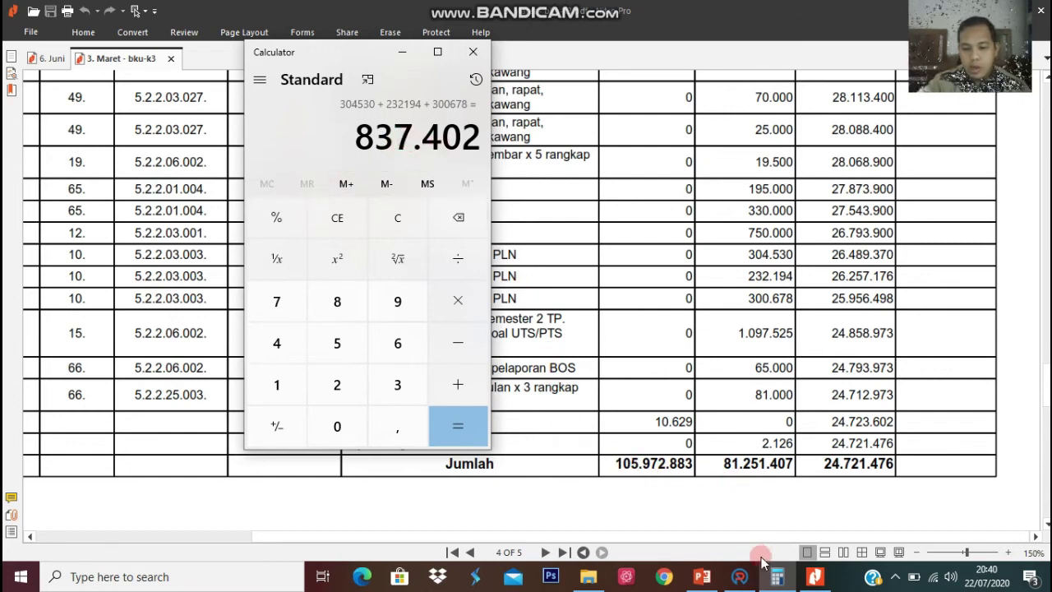
Return to the ARKAS electricity item and divide the summed expenses by 3 in Calculator to get the monthly average.
{"action": "left_click", "coordinate": [740, 576]}
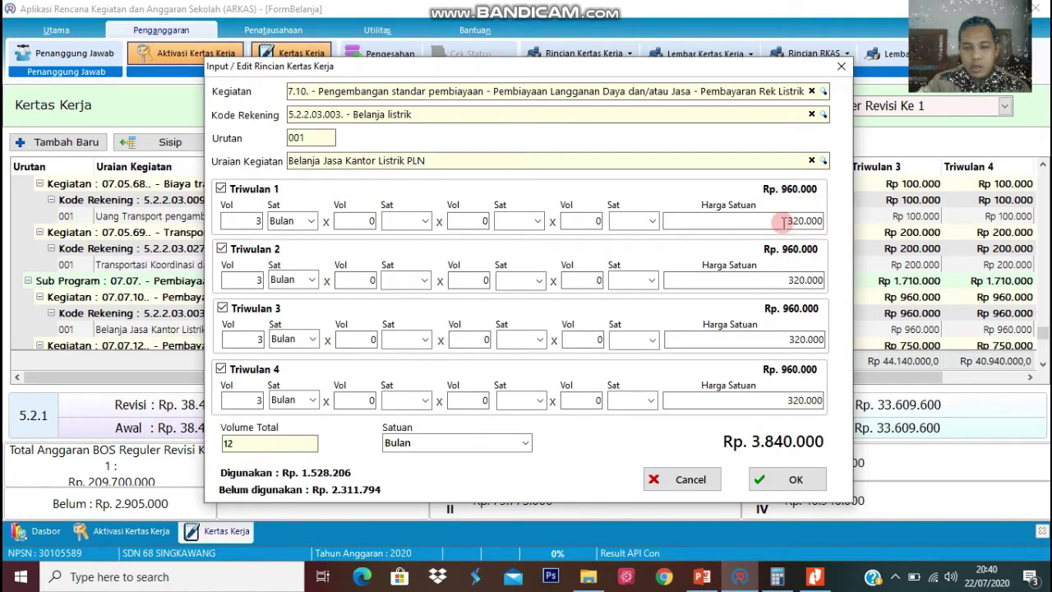
{"action": "left_click", "coordinate": [774, 582]}
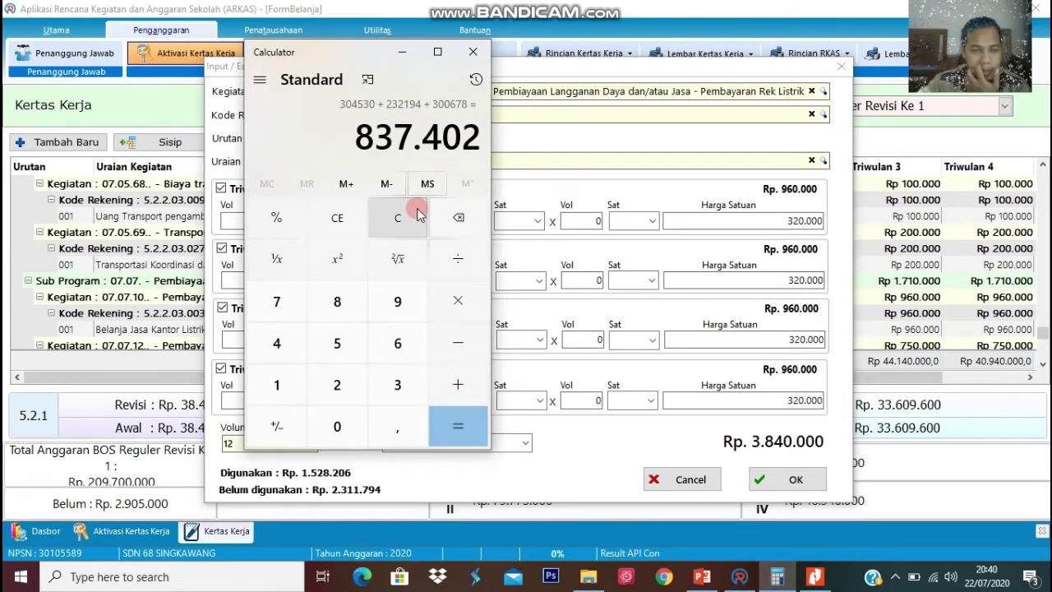
{"action": "left_click_drag", "start_coordinate": [372, 53], "coordinate": [256, 62]}
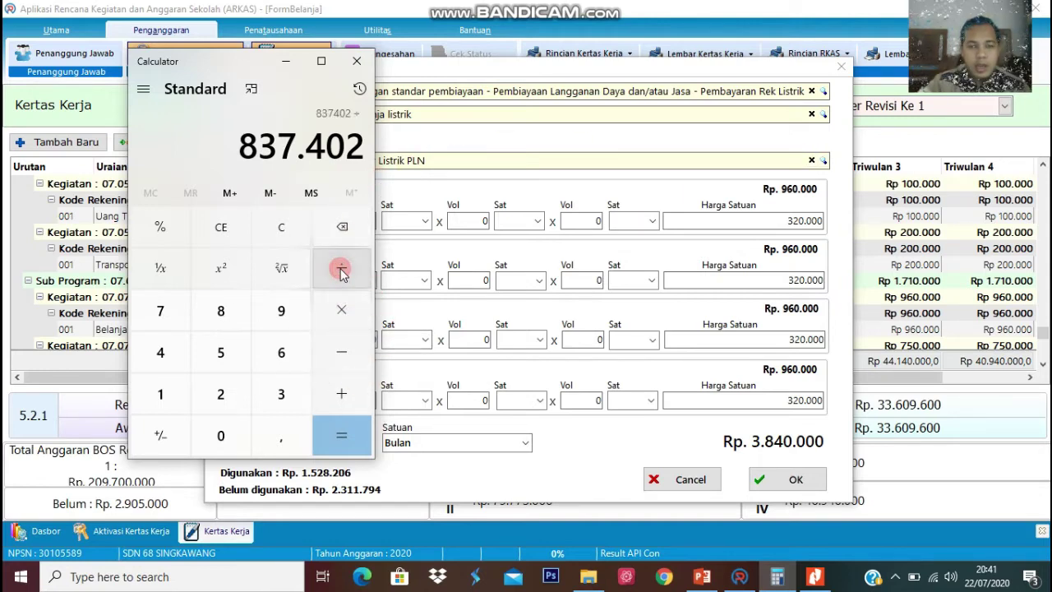
{"action": "left_click", "coordinate": [279, 395]}
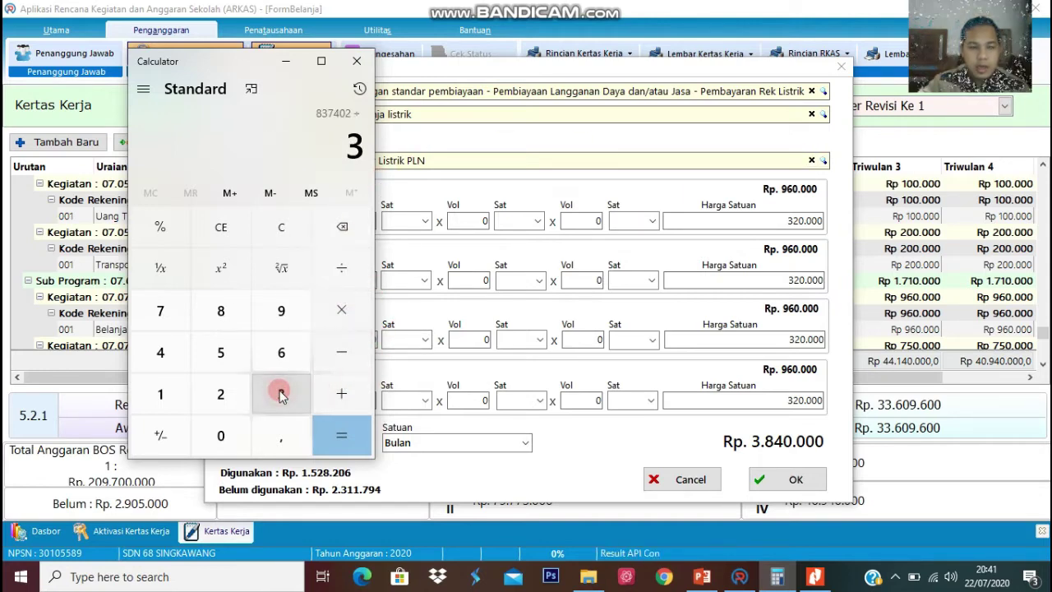
{"action": "left_click", "coordinate": [341, 434]}
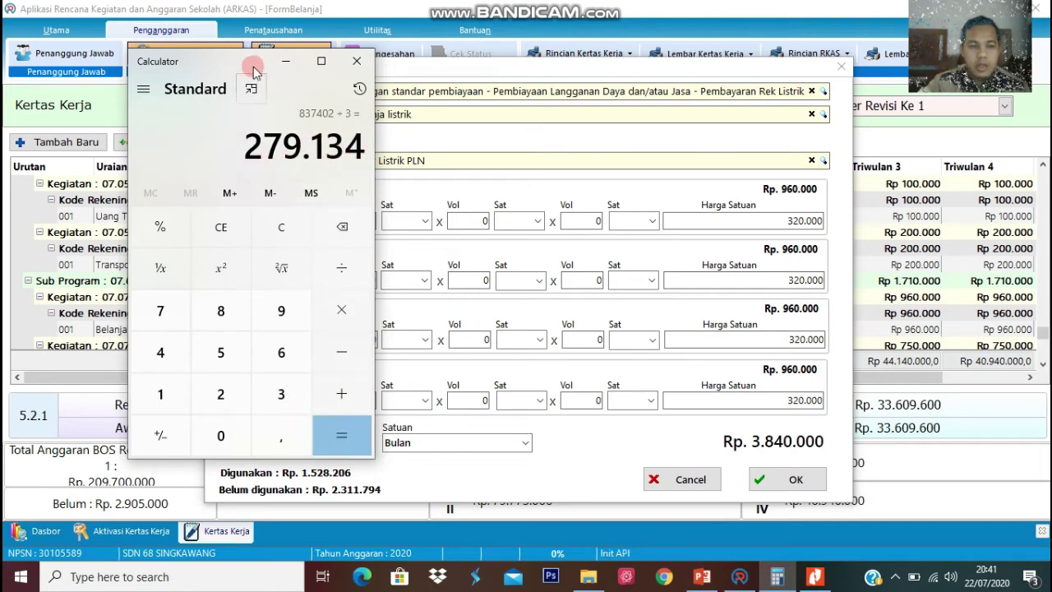
{"action": "left_click_drag", "start_coordinate": [248, 63], "coordinate": [576, 70]}
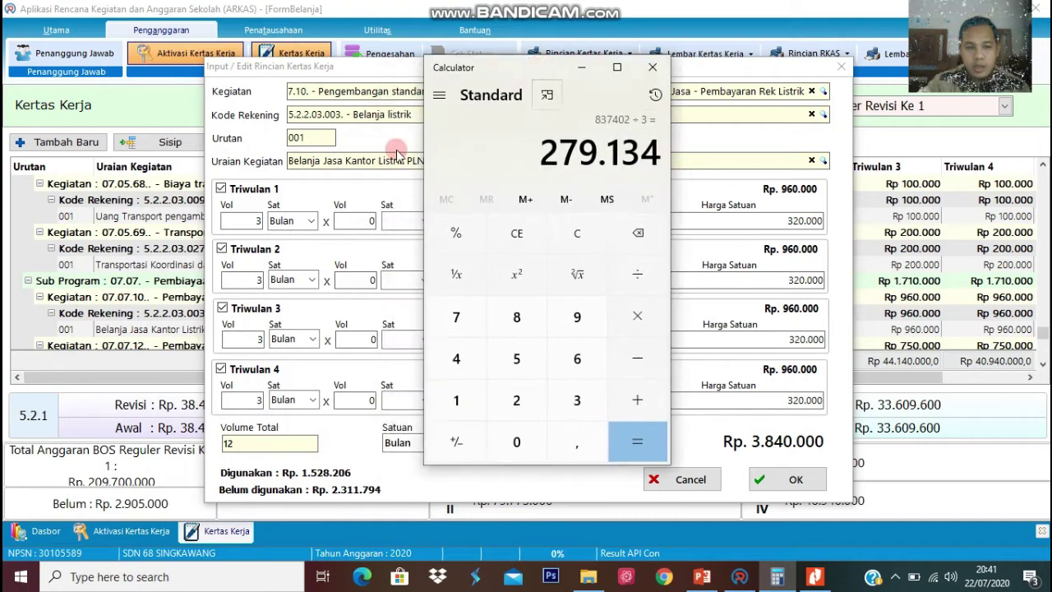
Set the electricity item's Triwulan 1 unit price to 279134 and compare it with the Calculator result.
{"action": "left_click", "coordinate": [823, 219]}
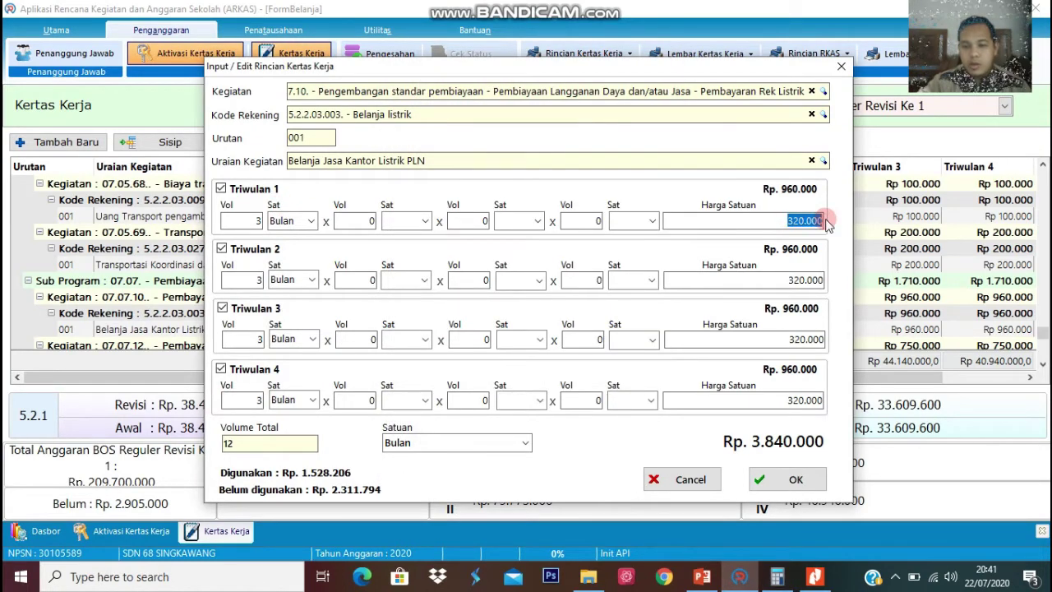
{"action": "type", "text": "27"}
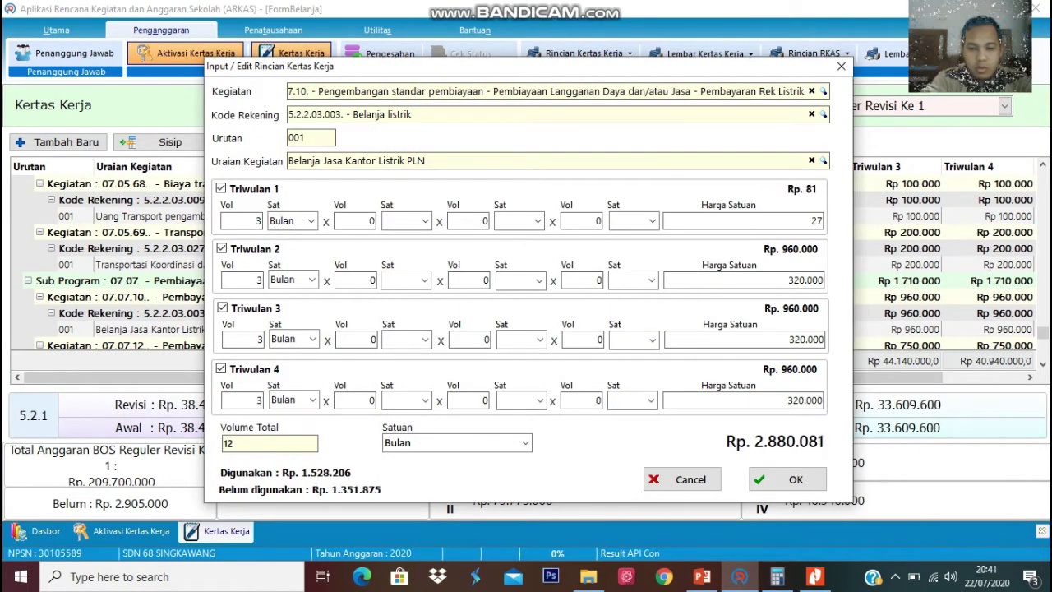
{"action": "type", "text": "9"}
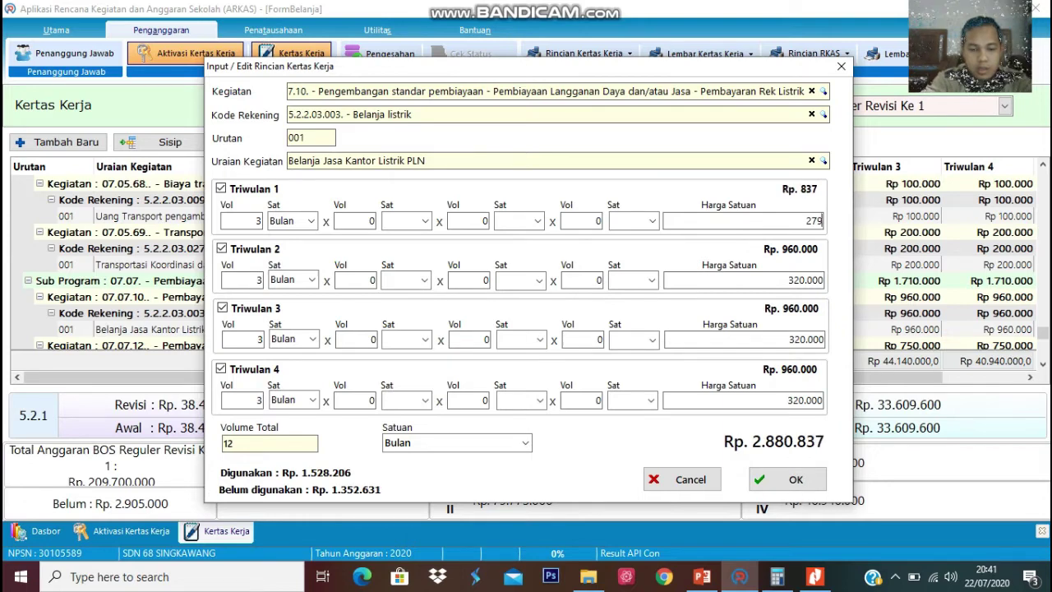
{"action": "type", "text": "134"}
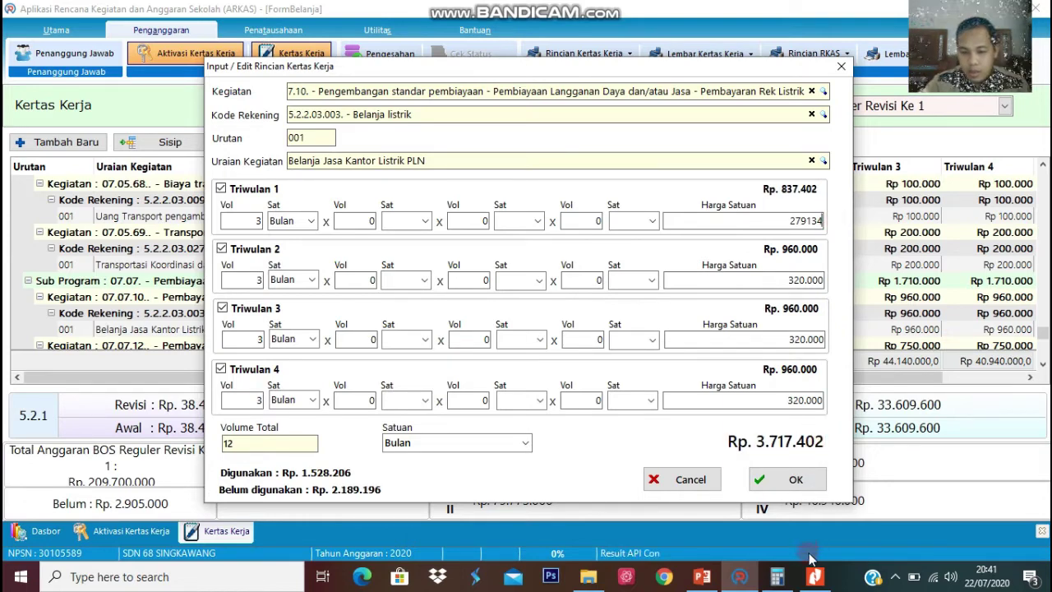
{"action": "left_click", "coordinate": [777, 576]}
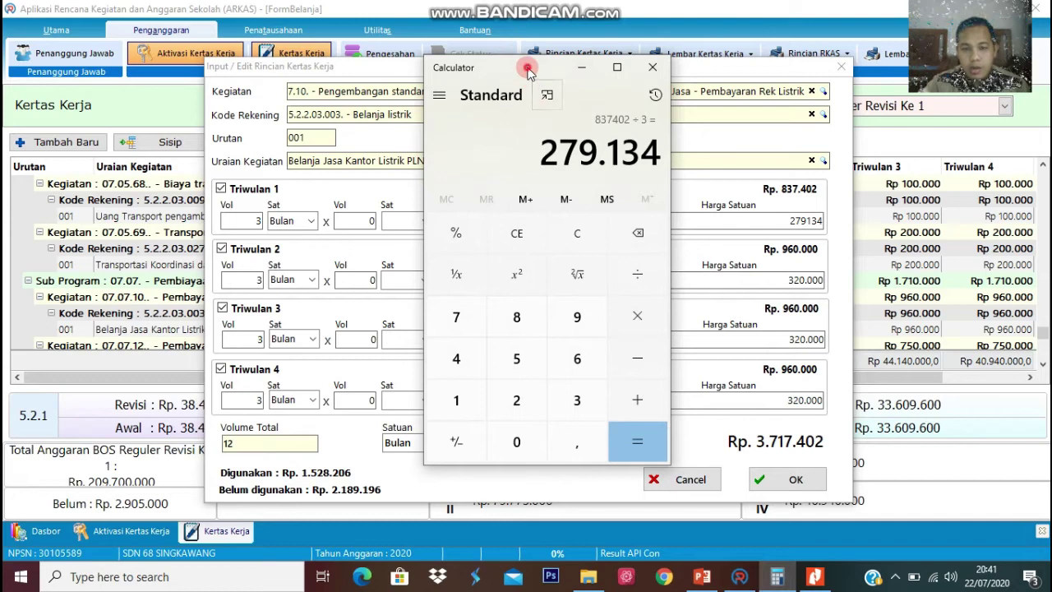
{"action": "left_click_drag", "start_coordinate": [527, 69], "coordinate": [544, 82]}
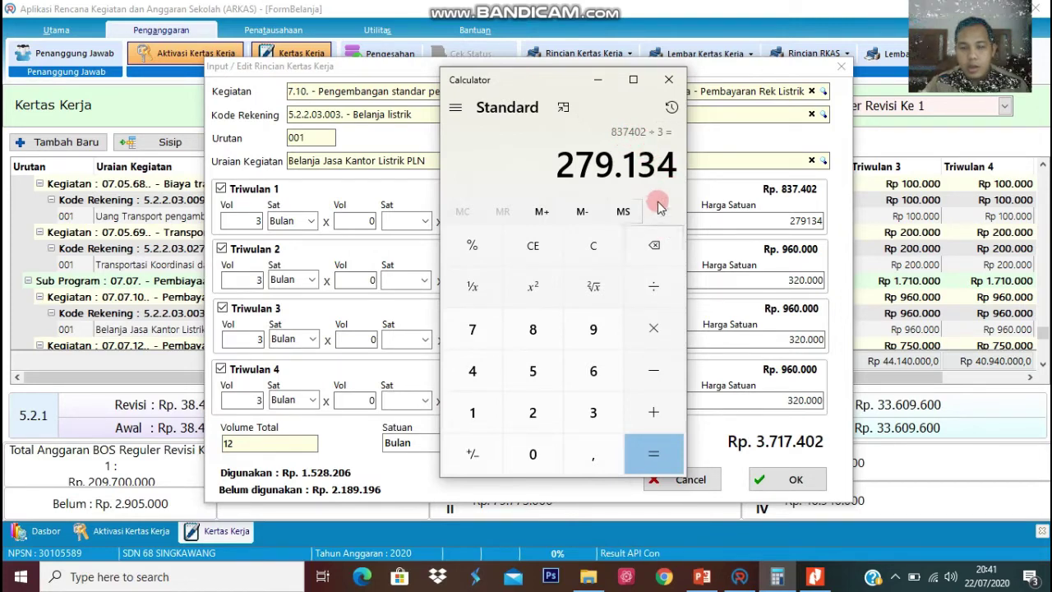
{"action": "left_click", "coordinate": [248, 221]}
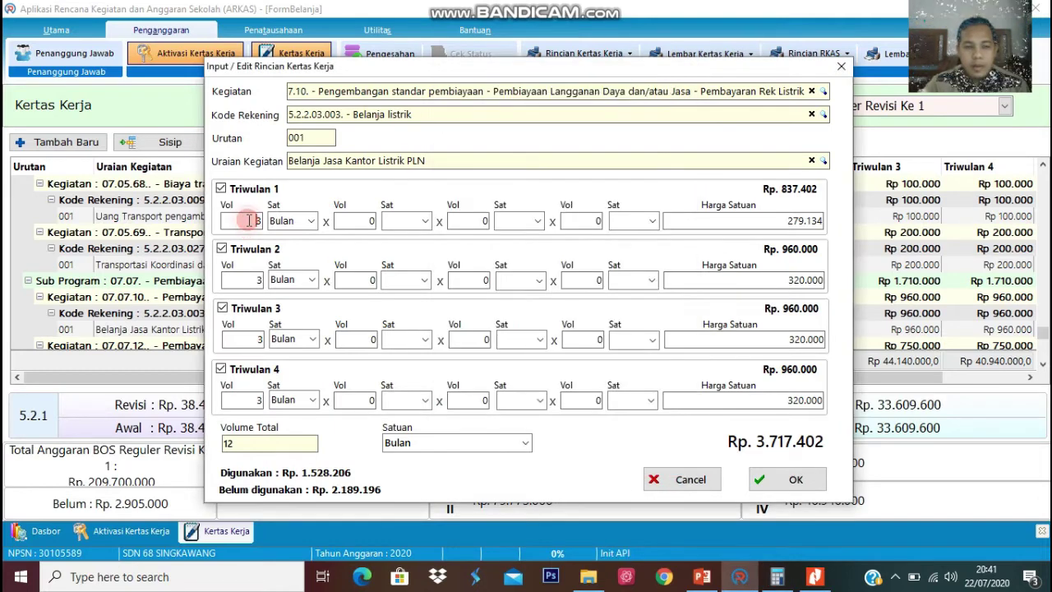
Check the averaged PLN electricity amount against Calculator and the March cash book PDF, and save the electricity item in ARKAS.
{"action": "left_click", "coordinate": [777, 576]}
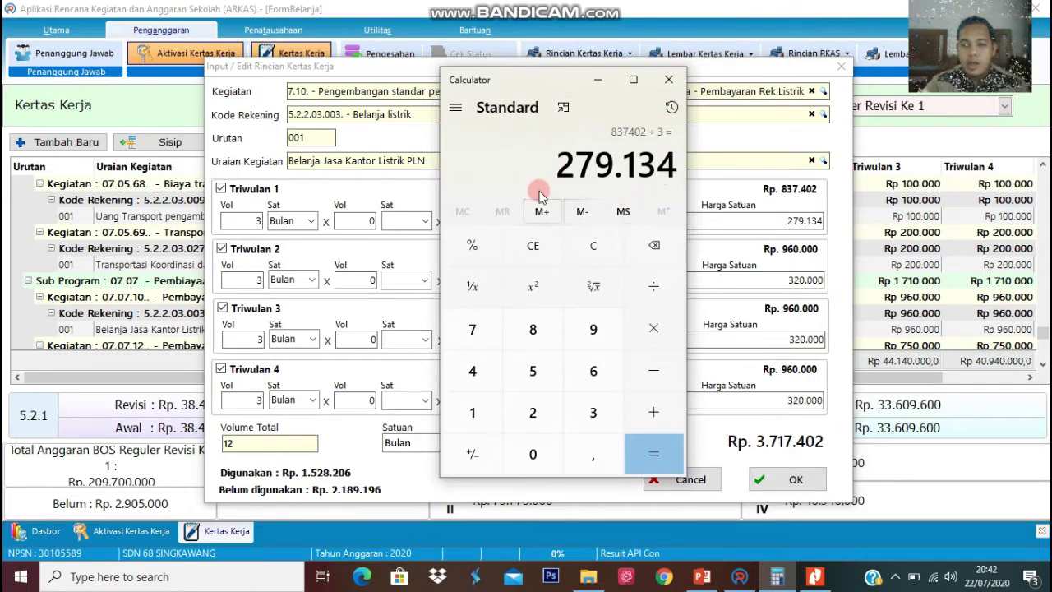
{"action": "left_click", "coordinate": [668, 79]}
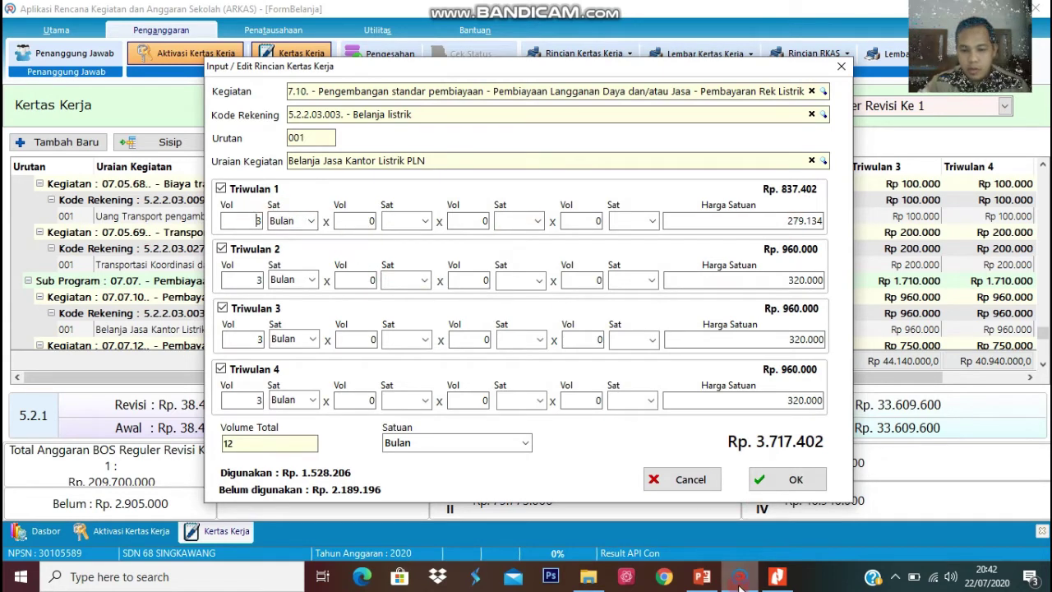
{"action": "left_click", "coordinate": [776, 576]}
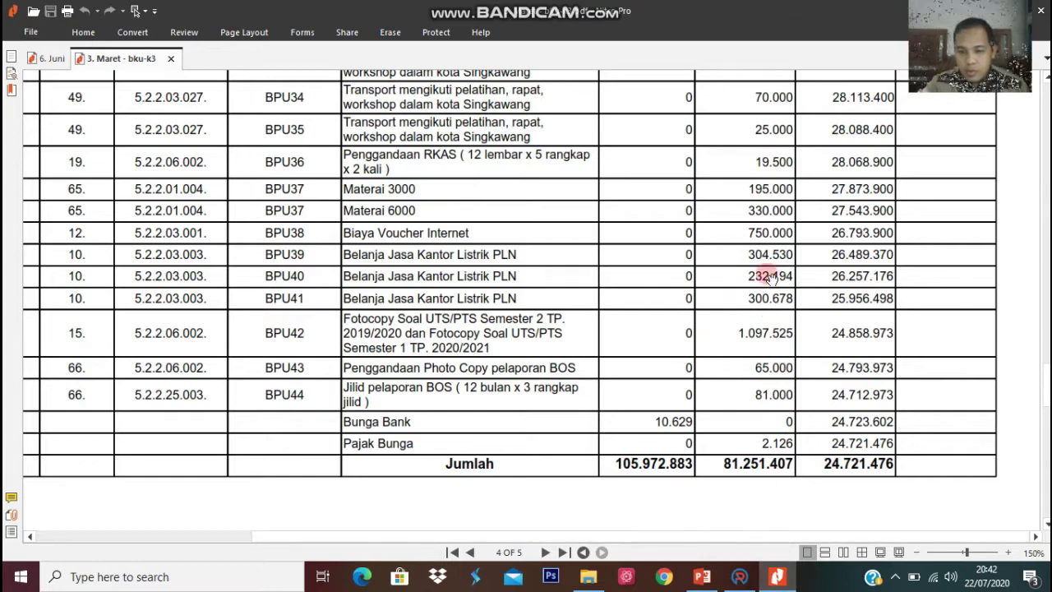
{"action": "left_click", "coordinate": [740, 576]}
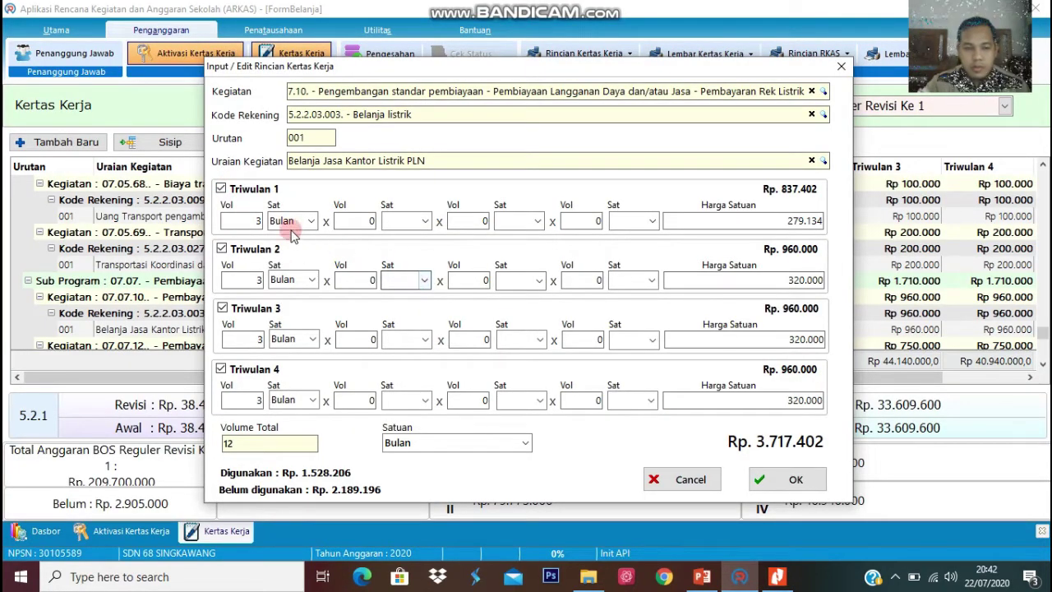
{"action": "left_click", "coordinate": [794, 477]}
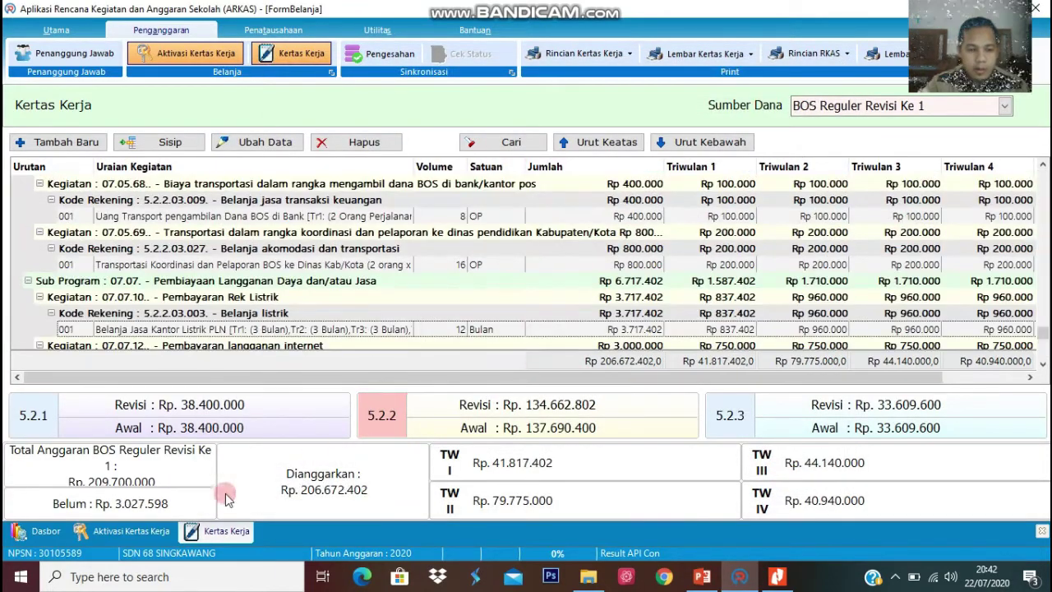
Review the worksheet's unbudgeted balance and the PLN electricity item's quarterly amounts, and close the item.
{"action": "left_click", "coordinate": [140, 507]}
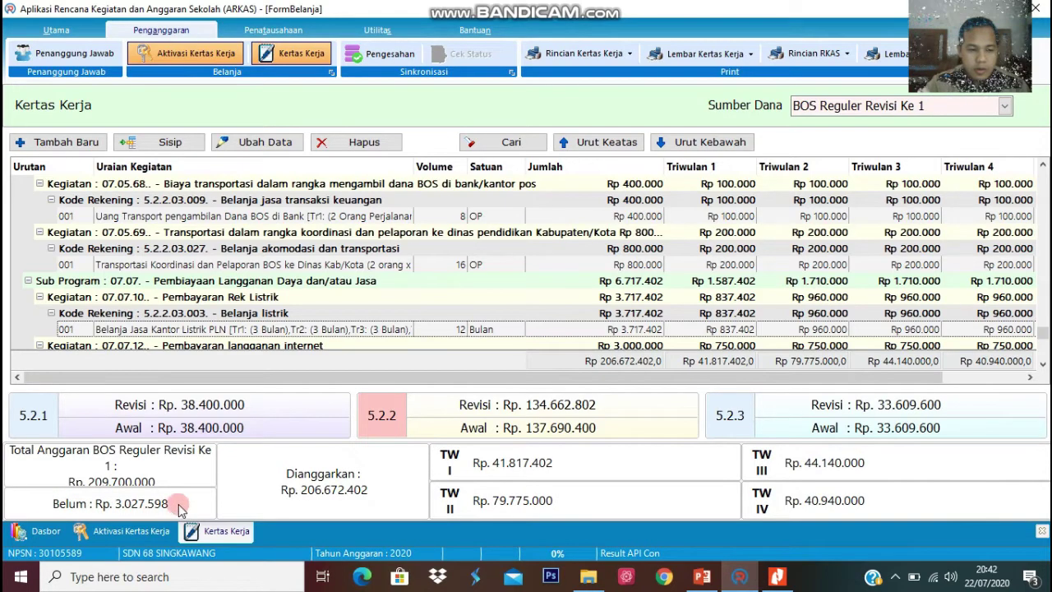
{"action": "double_click", "coordinate": [211, 329]}
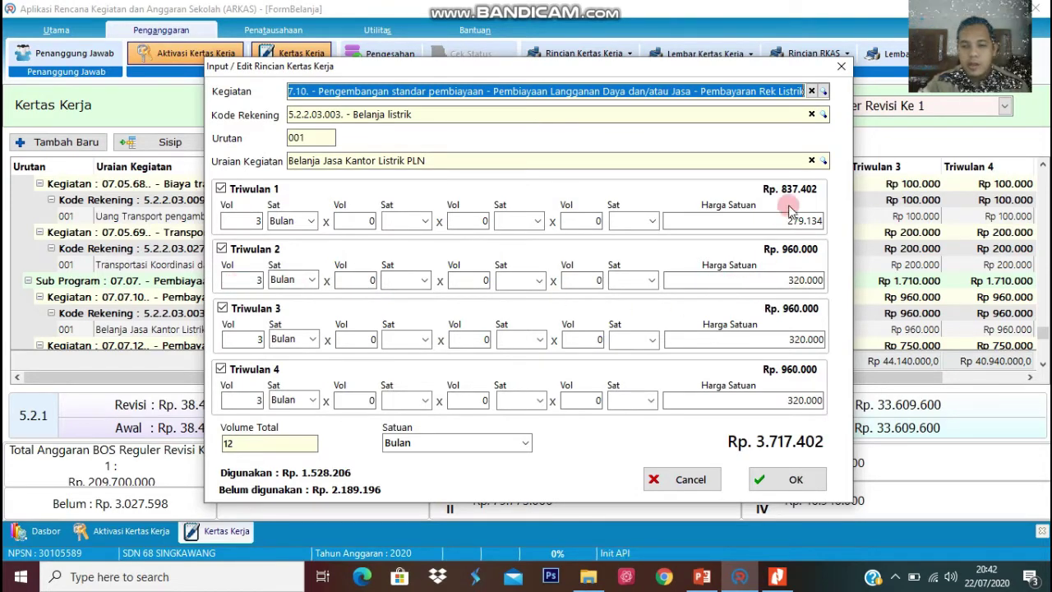
{"action": "left_click", "coordinate": [841, 66]}
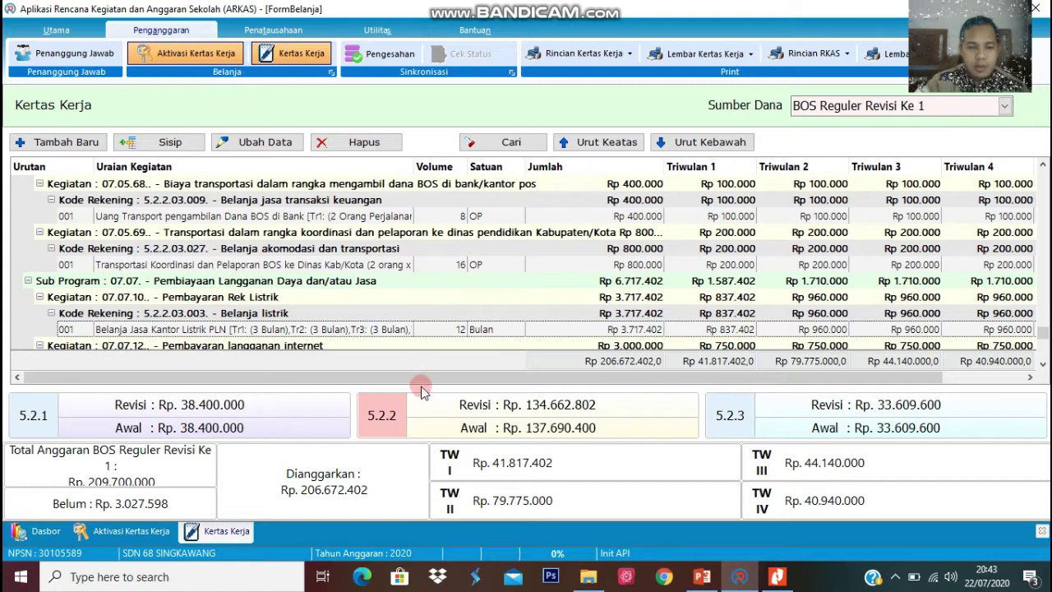
Try to synchronise the BOS Reguler Revisi Ke 1 worksheet for approval, and dismiss the dialogs.
{"action": "left_click", "coordinate": [380, 59]}
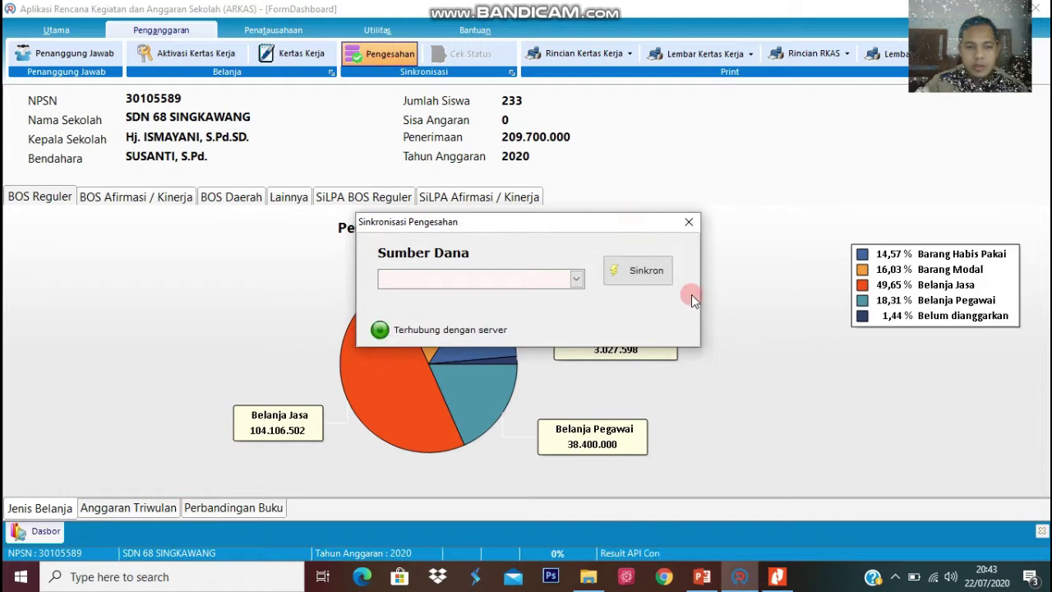
{"action": "left_click", "coordinate": [576, 279]}
{"action": "left_click", "coordinate": [474, 300]}
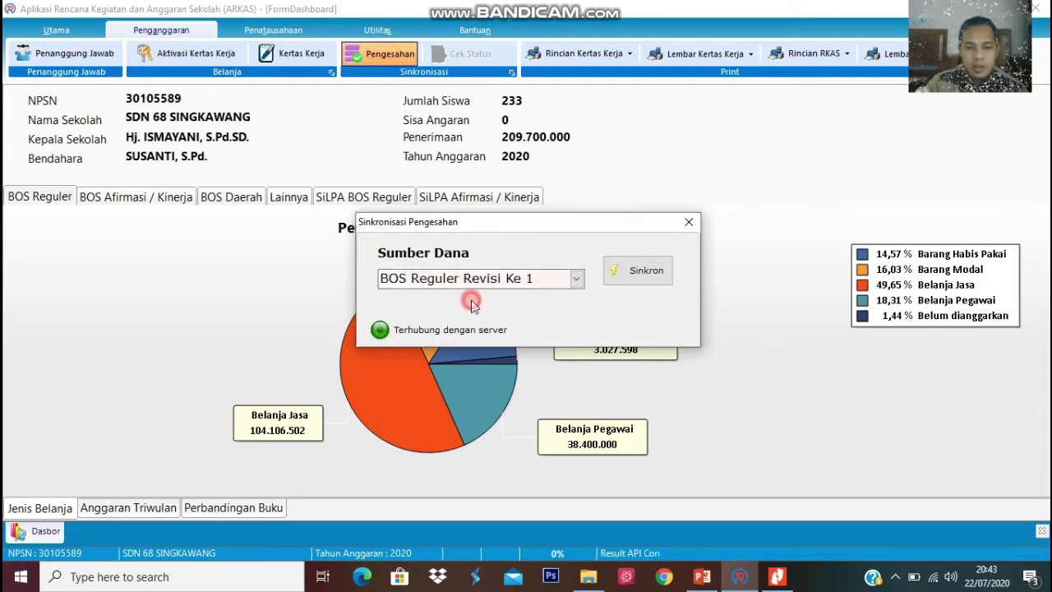
{"action": "left_click", "coordinate": [621, 269]}
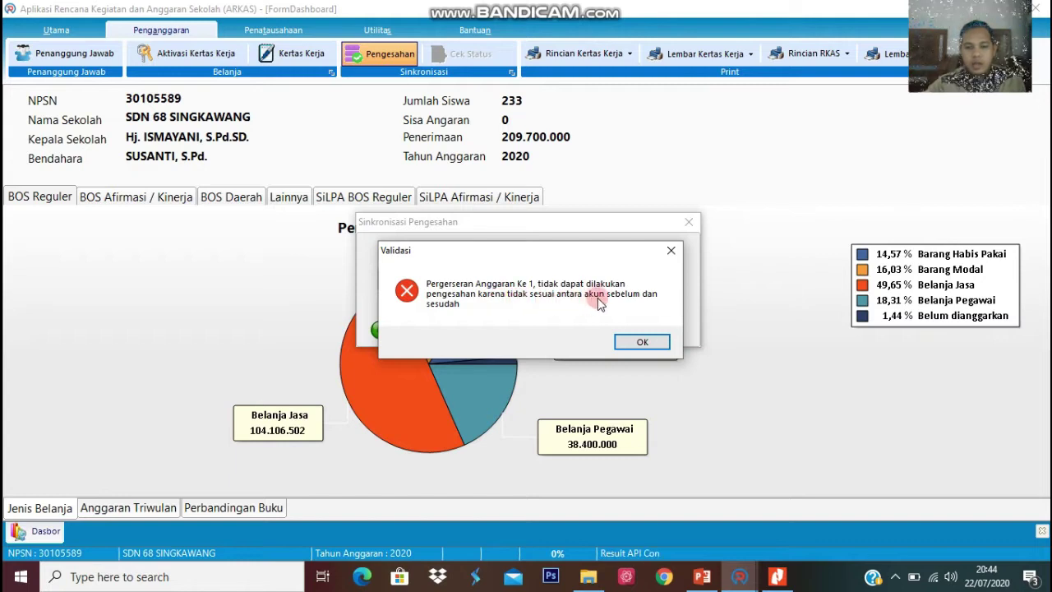
{"action": "left_click", "coordinate": [669, 256]}
{"action": "left_click", "coordinate": [690, 223]}
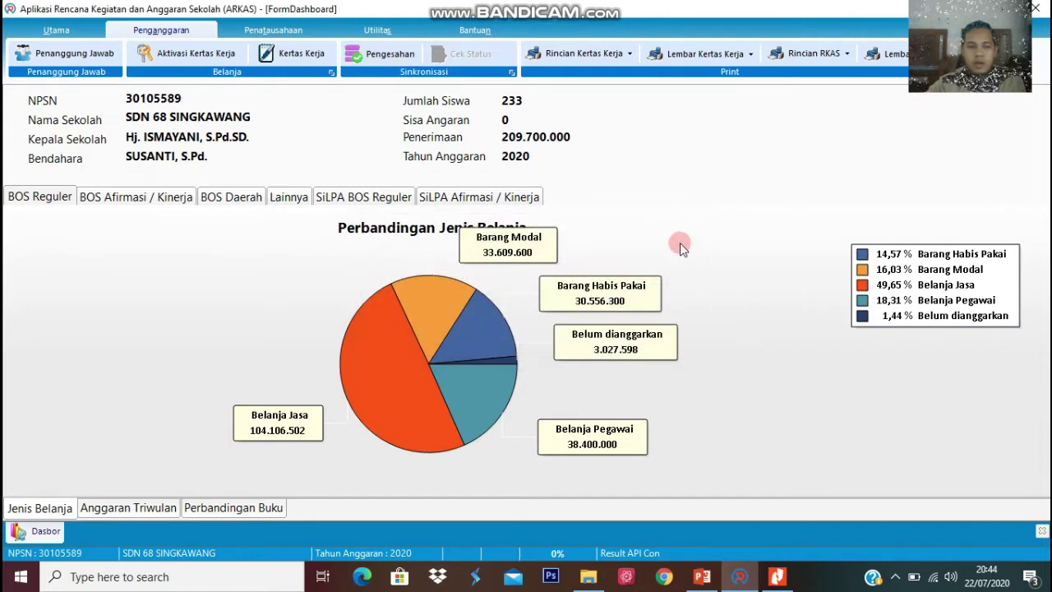
Reopen the budget worksheet with BOS Reguler Revisi Ke 1 as the funding source.
{"action": "left_click", "coordinate": [251, 54]}
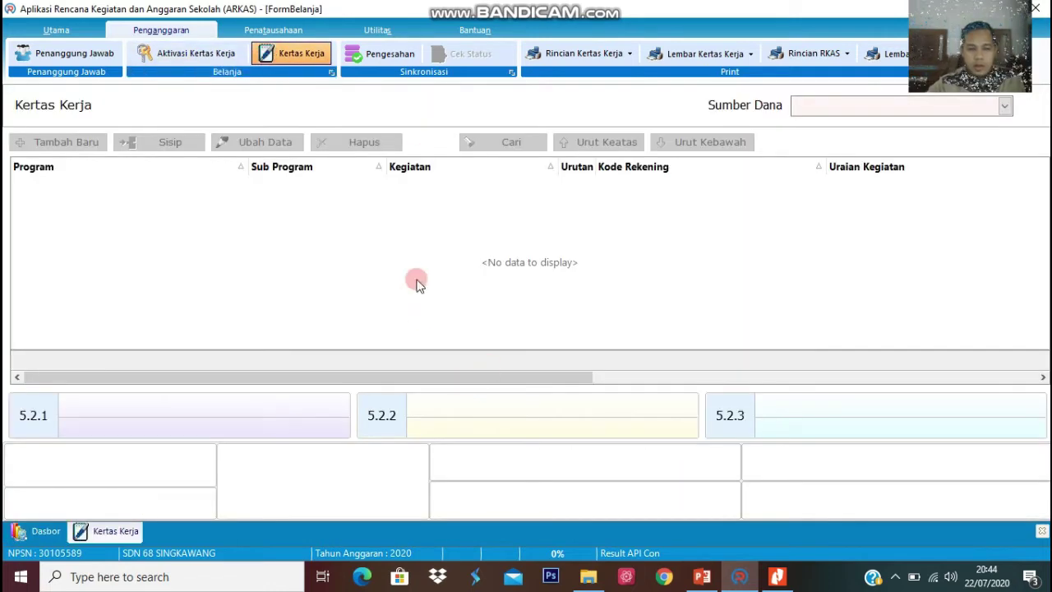
{"action": "left_click", "coordinate": [834, 106]}
{"action": "left_click", "coordinate": [834, 117]}
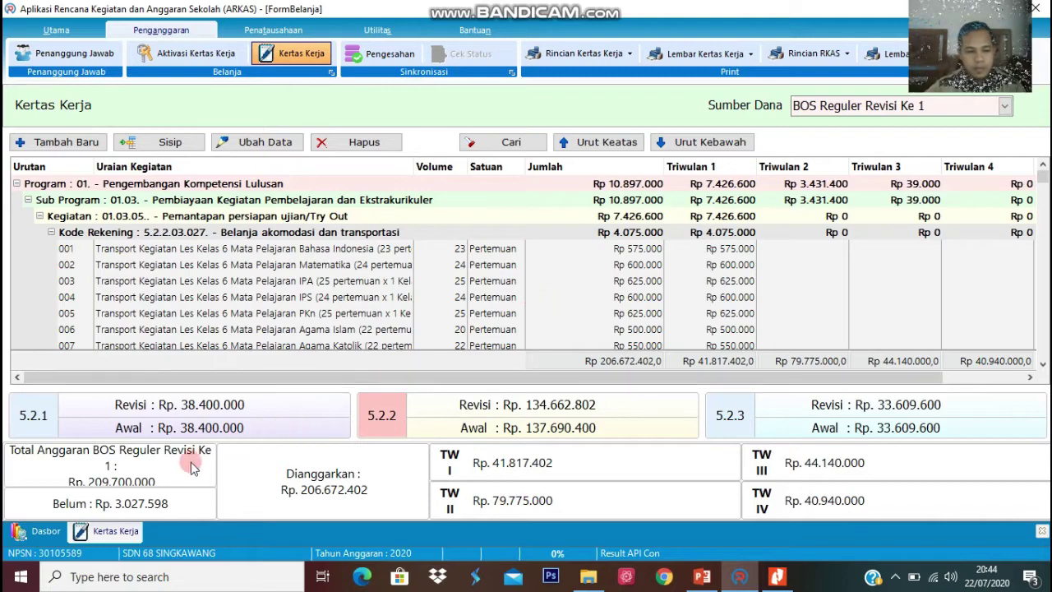
Add a Triwulan 3 allocation of 1 Buah to the Rol Meter item under Belanja Perlengkapan Olahraga.
{"action": "left_click", "coordinate": [336, 266]}
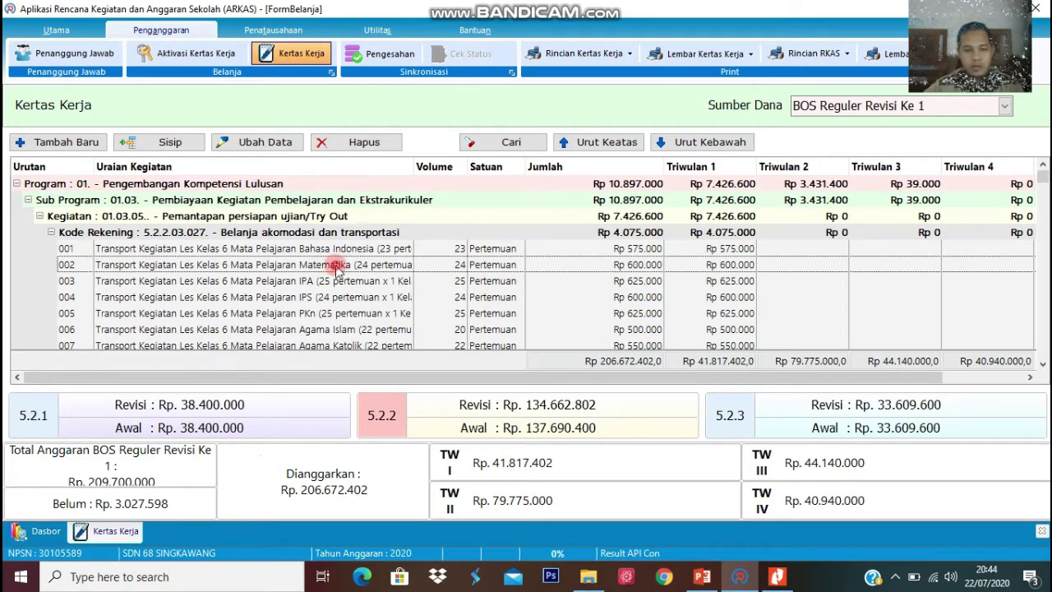
{"action": "scroll", "coordinate": [336, 268], "scroll_direction": "down", "scroll_amount": 15}
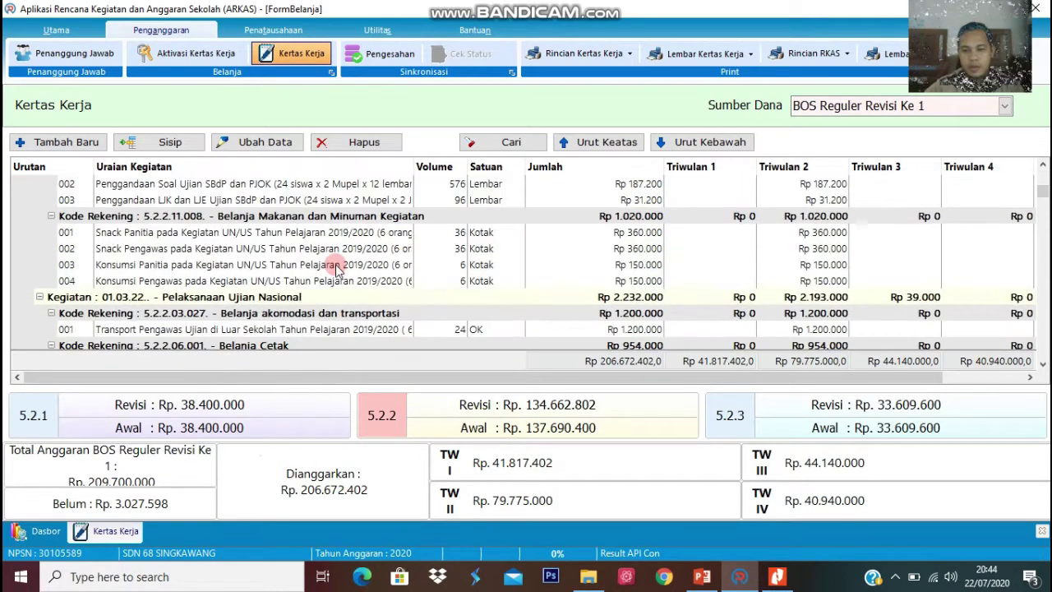
{"action": "scroll", "coordinate": [336, 267], "scroll_direction": "down", "scroll_amount": 12}
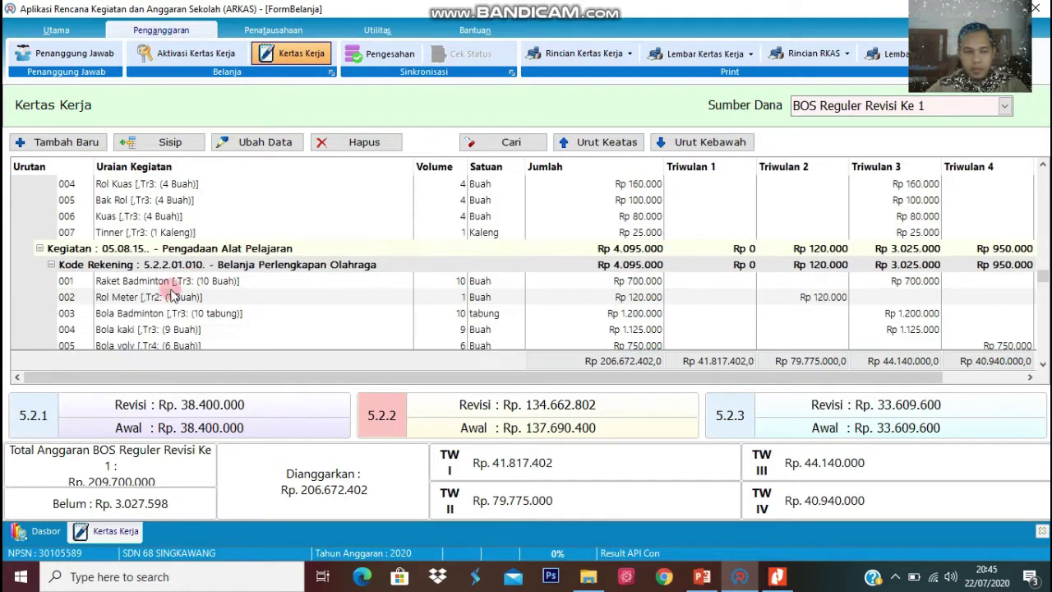
{"action": "double_click", "coordinate": [159, 300]}
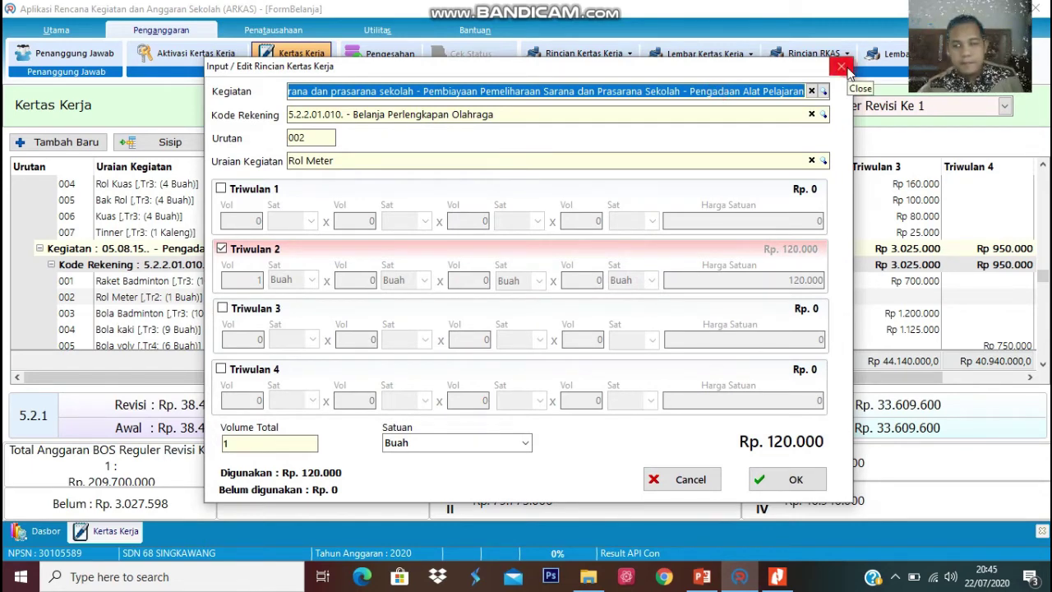
{"action": "mouse_move", "coordinate": [696, 73]}
{"action": "left_mouse_down"}
{"action": "mouse_move", "coordinate": [581, 65]}
{"action": "mouse_move", "coordinate": [686, 62]}
{"action": "left_mouse_up"}
{"action": "left_click", "coordinate": [214, 301]}
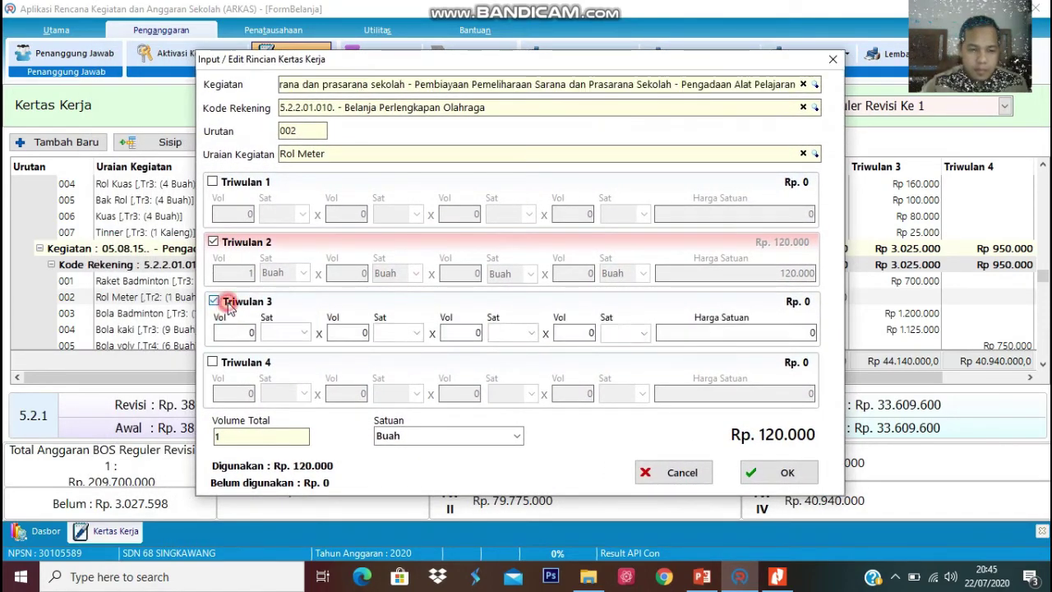
{"action": "left_click", "coordinate": [230, 333]}
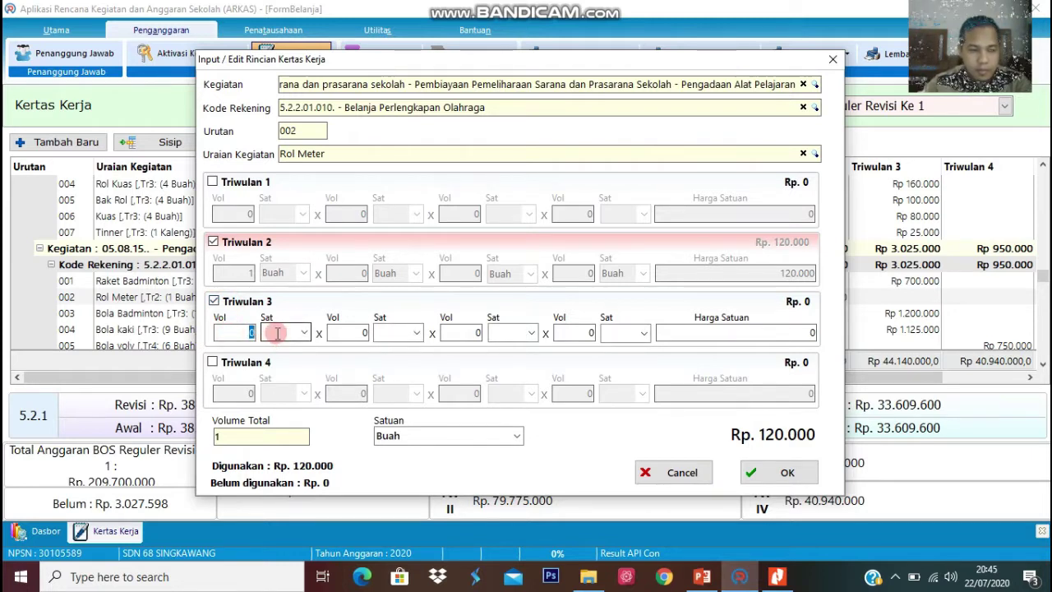
{"action": "type", "text": "1"}
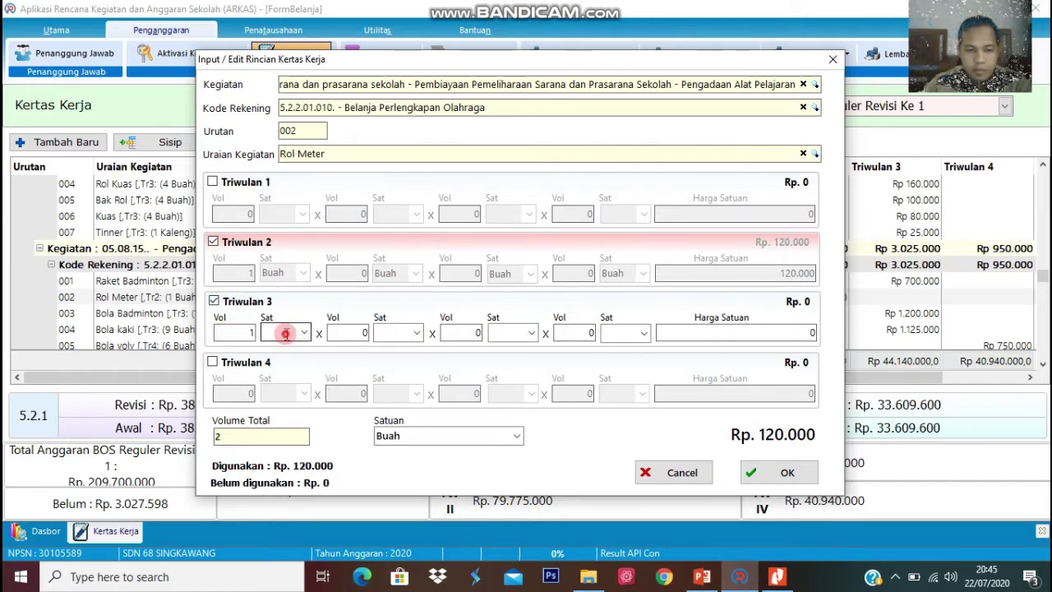
Set the Rol Meter item's Triwulan 3 unit price to 3027598 and save the item.
{"action": "left_click", "coordinate": [785, 337]}
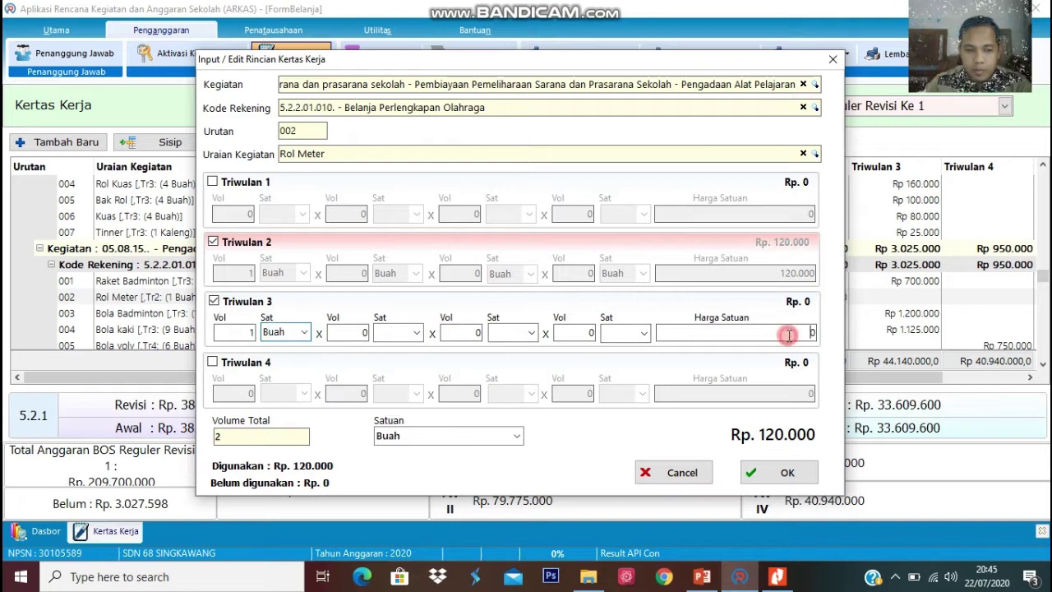
{"action": "type", "text": "30"}
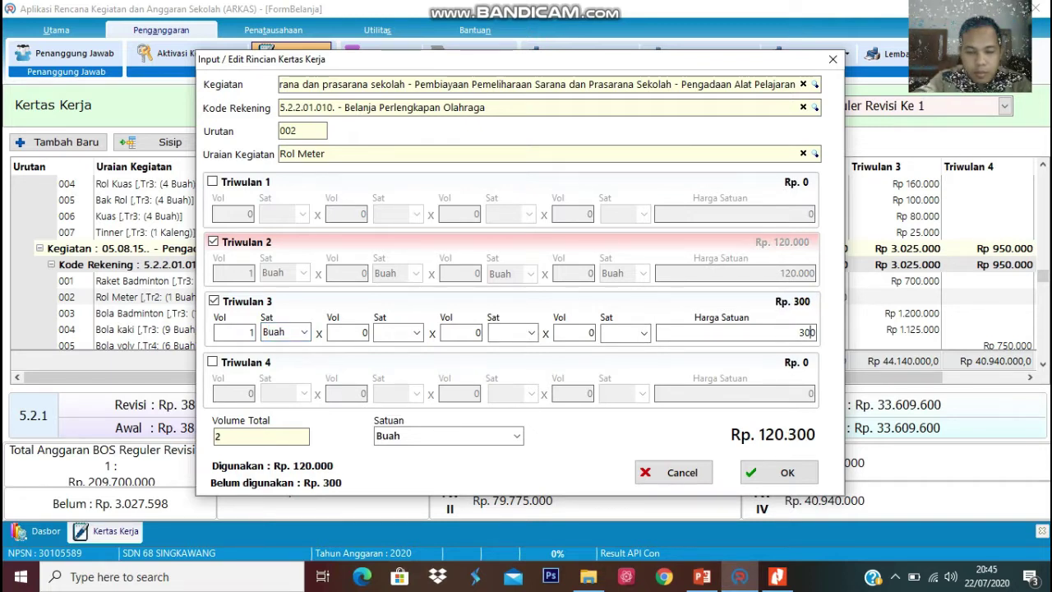
{"action": "type", "text": "27"}
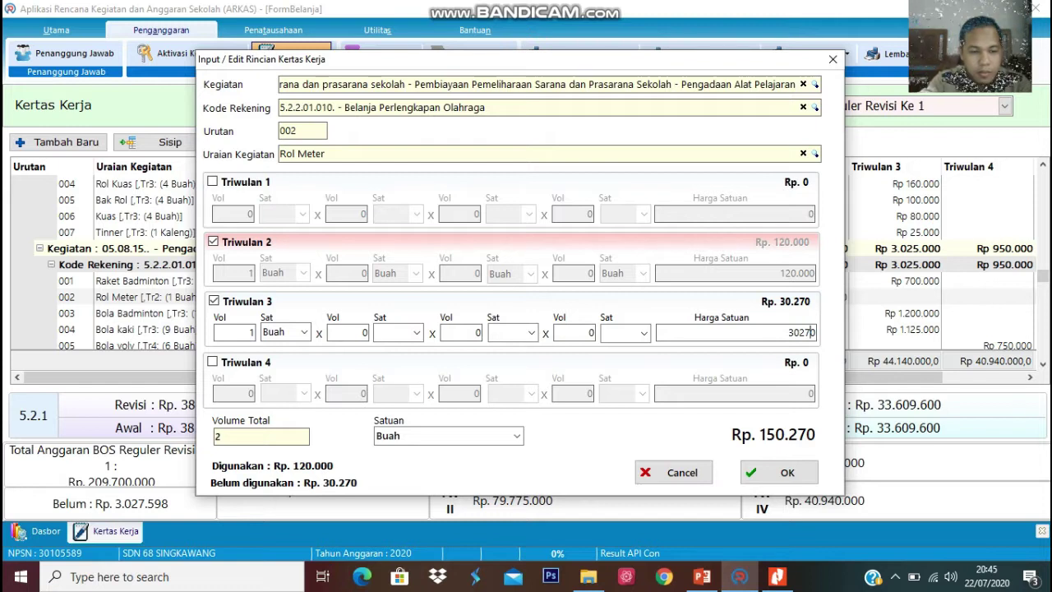
{"action": "type", "text": "598"}
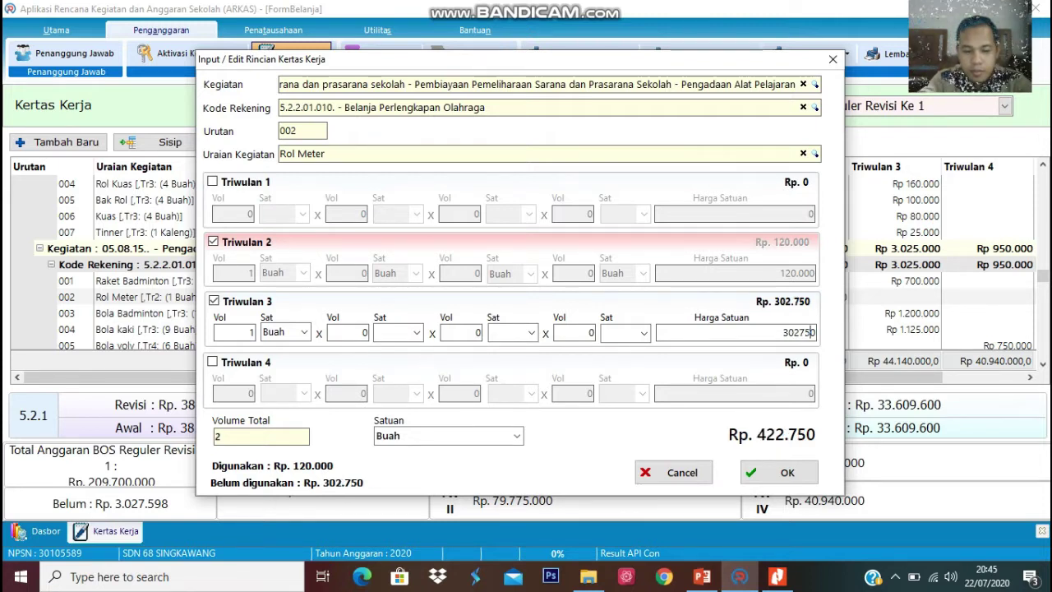
{"action": "left_click", "coordinate": [796, 337]}
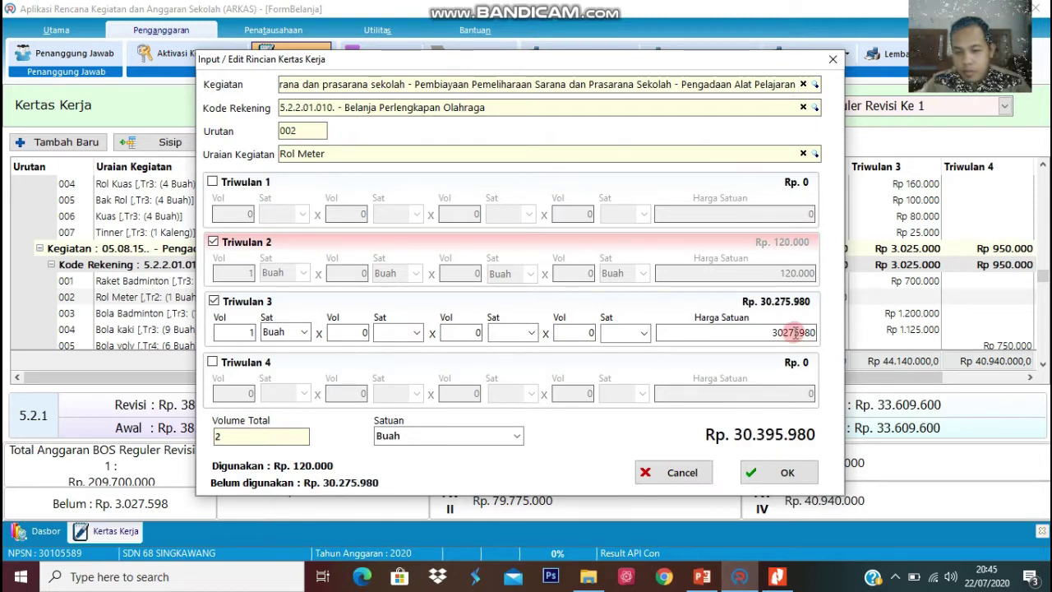
{"action": "key", "text": "BackSpace"}
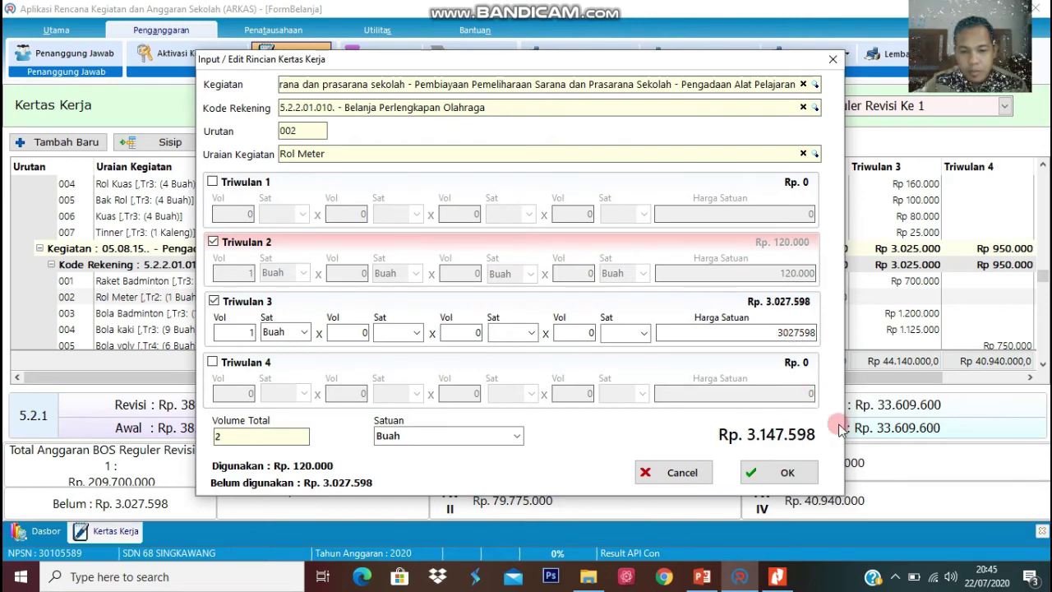
{"action": "left_click", "coordinate": [777, 472]}
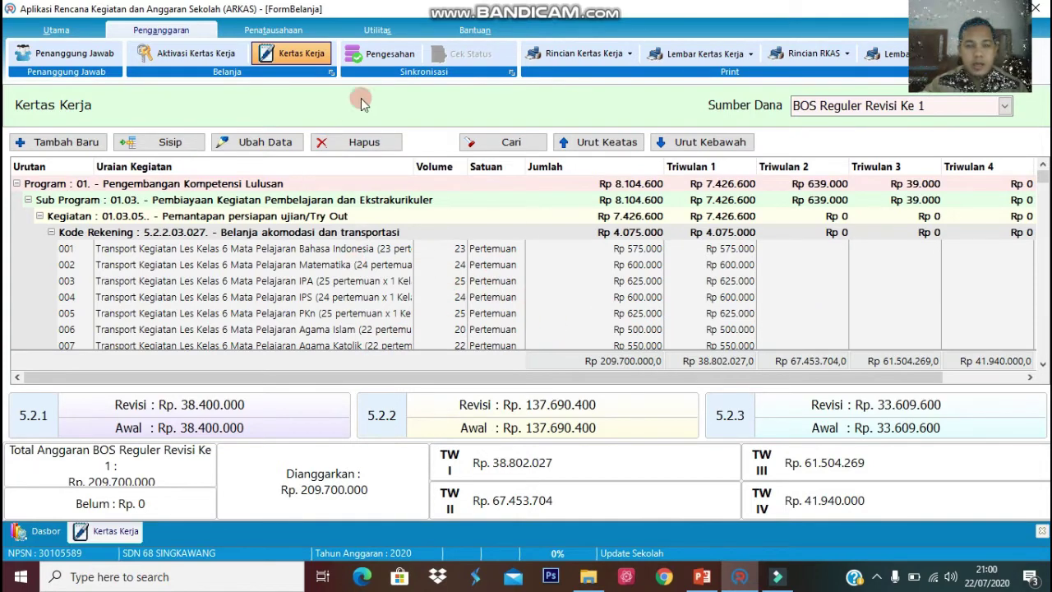
Start the approval synchronisation for BOS Reguler Revisi Ke 1, agree to the submission terms and send the worksheet.
{"action": "left_click", "coordinate": [383, 58]}
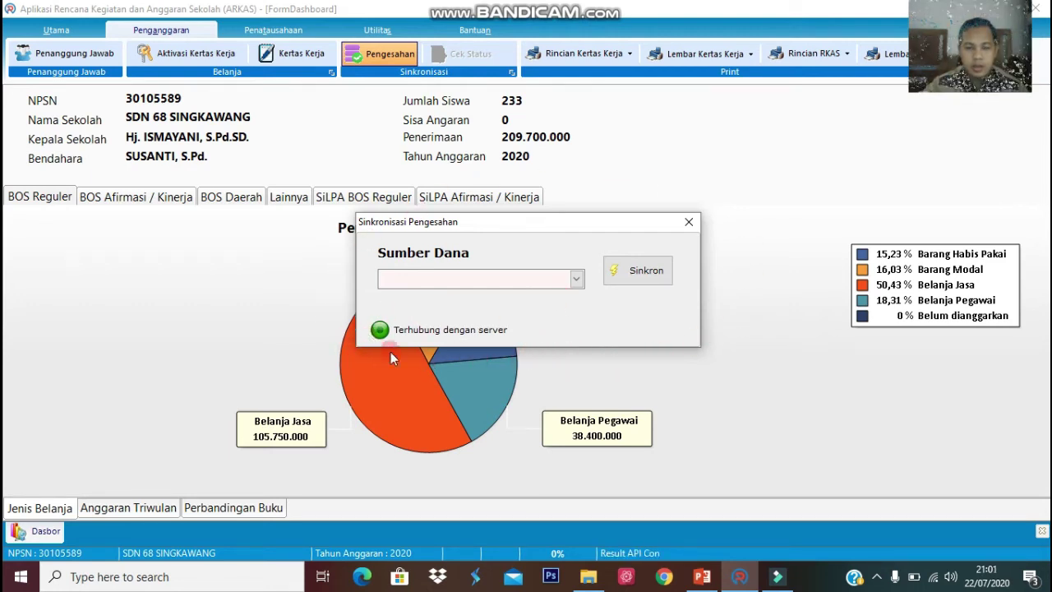
{"action": "left_click", "coordinate": [576, 279]}
{"action": "left_click", "coordinate": [531, 300]}
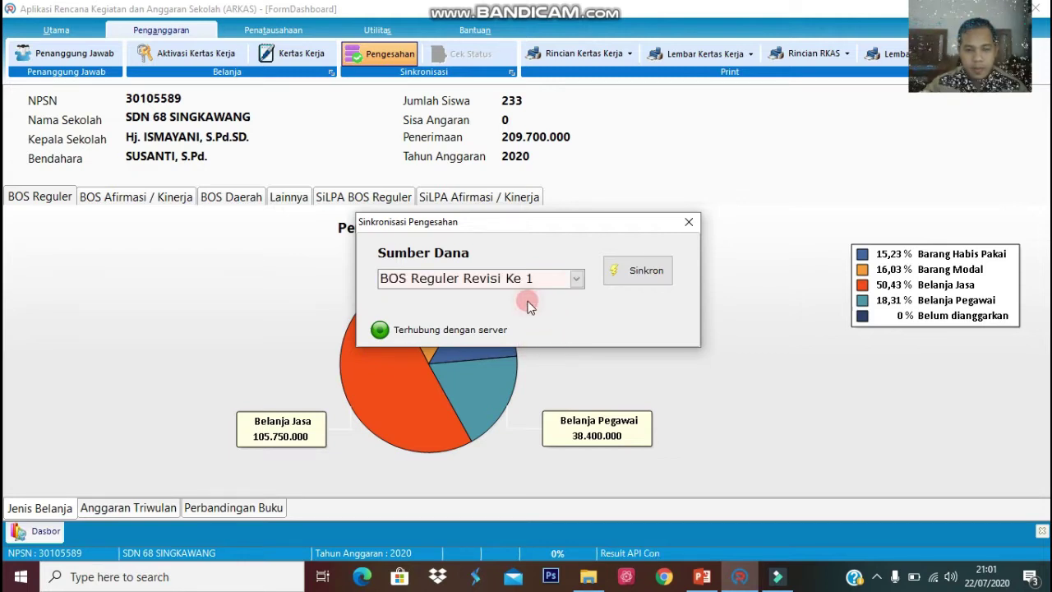
{"action": "left_click", "coordinate": [646, 278]}
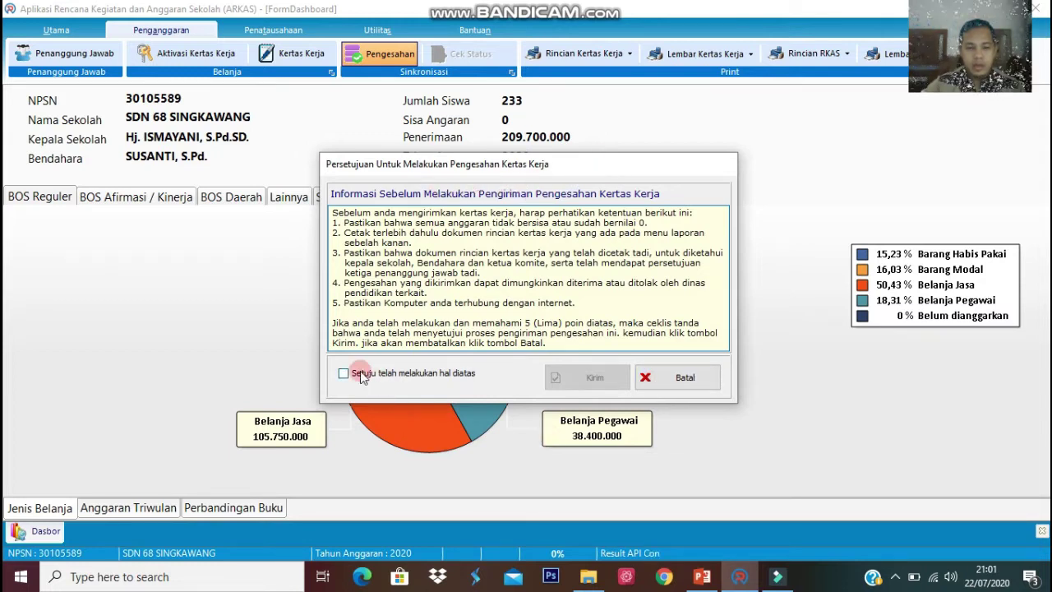
{"action": "scroll", "coordinate": [365, 297], "scroll_direction": "down", "scroll_amount": 1}
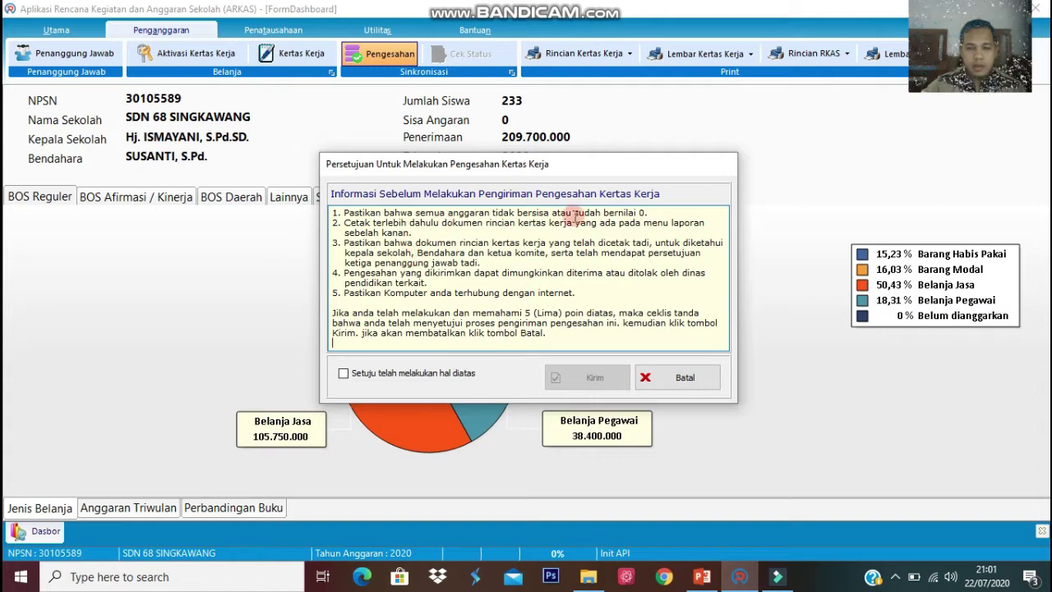
{"action": "left_click", "coordinate": [345, 375]}
{"action": "left_click", "coordinate": [593, 380]}
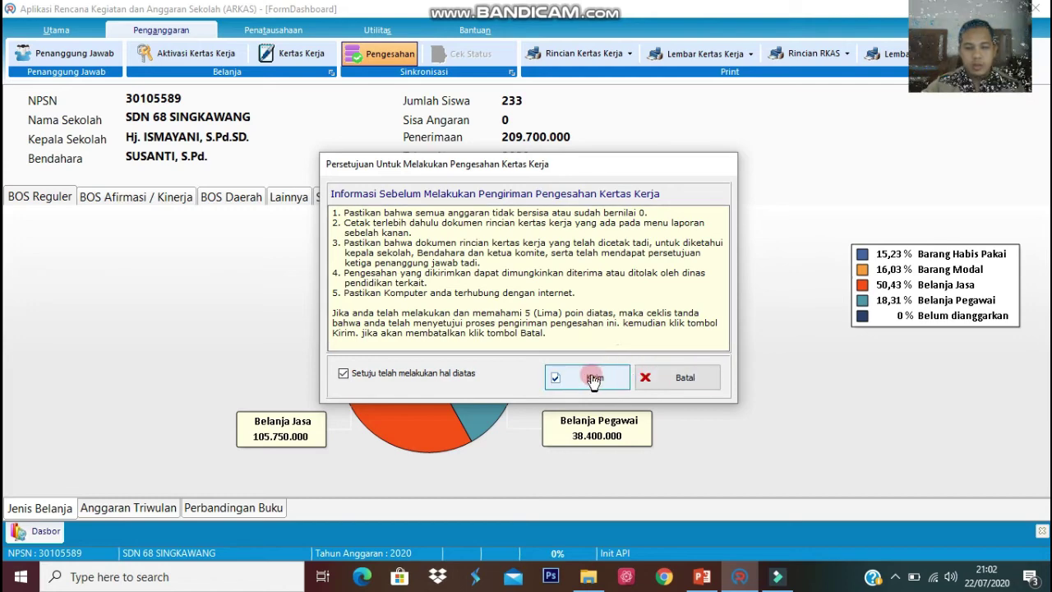